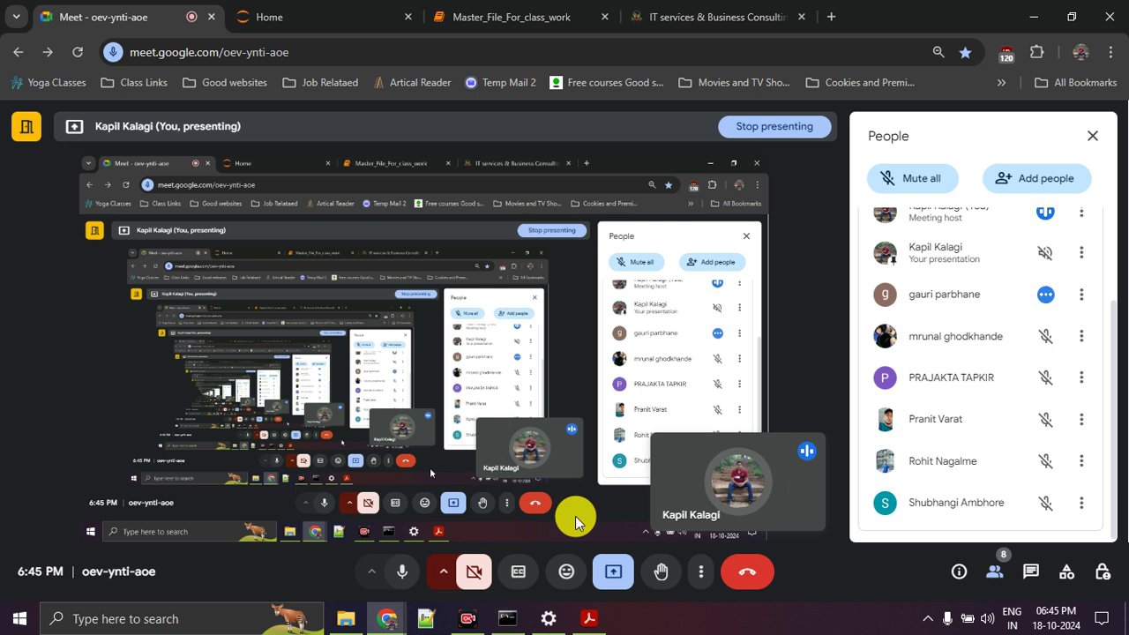
# - Open the Win+K Connect panel and try casting the screen to the TV, retrying once
pyautogui.press('super+k')
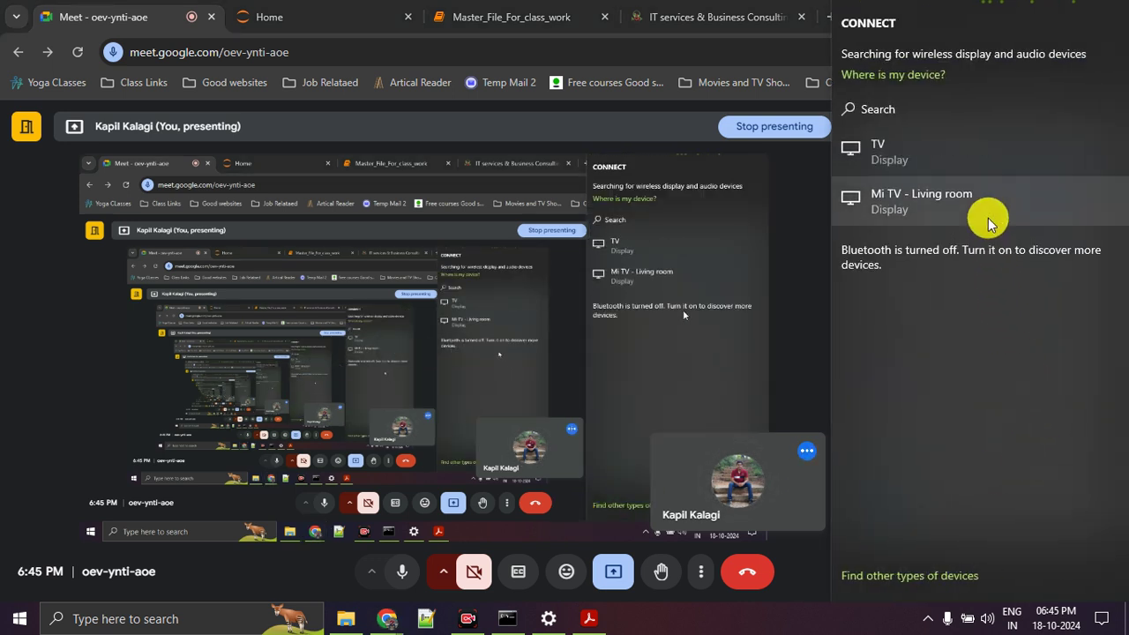
pyautogui.click(994, 159)
pyautogui.moveTo(737, 482)
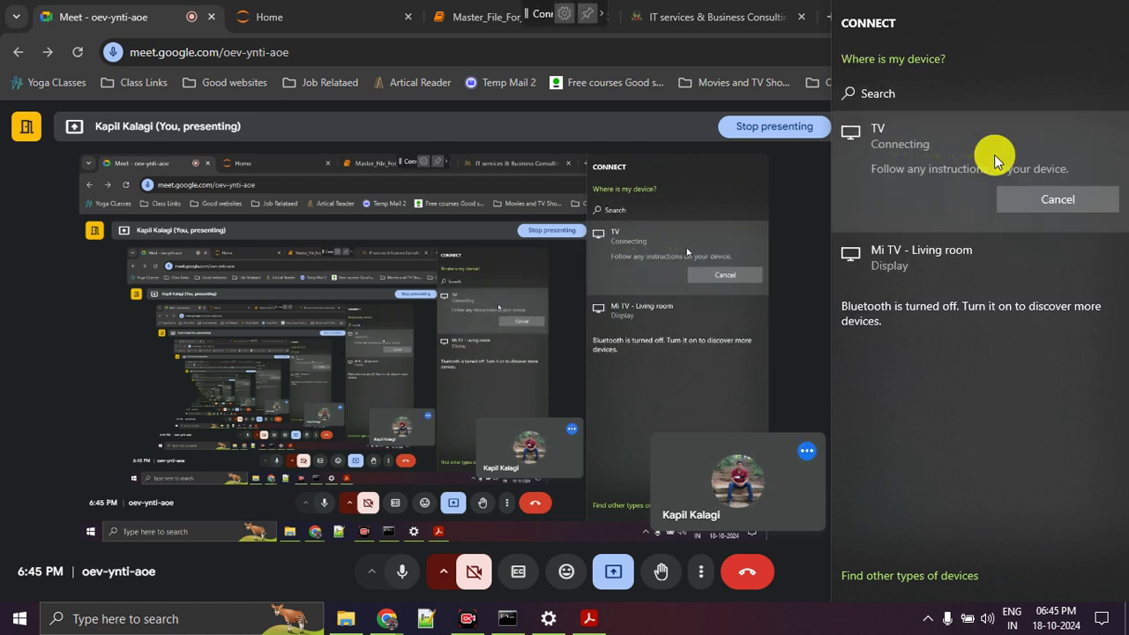
pyautogui.click(994, 156)
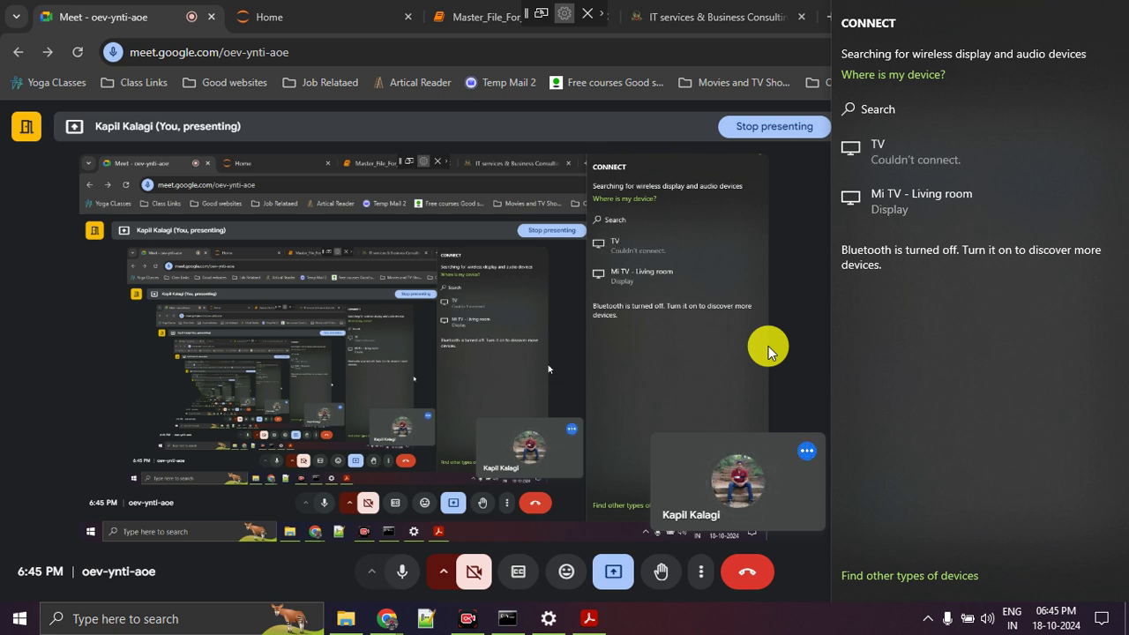
pyautogui.click(995, 137)
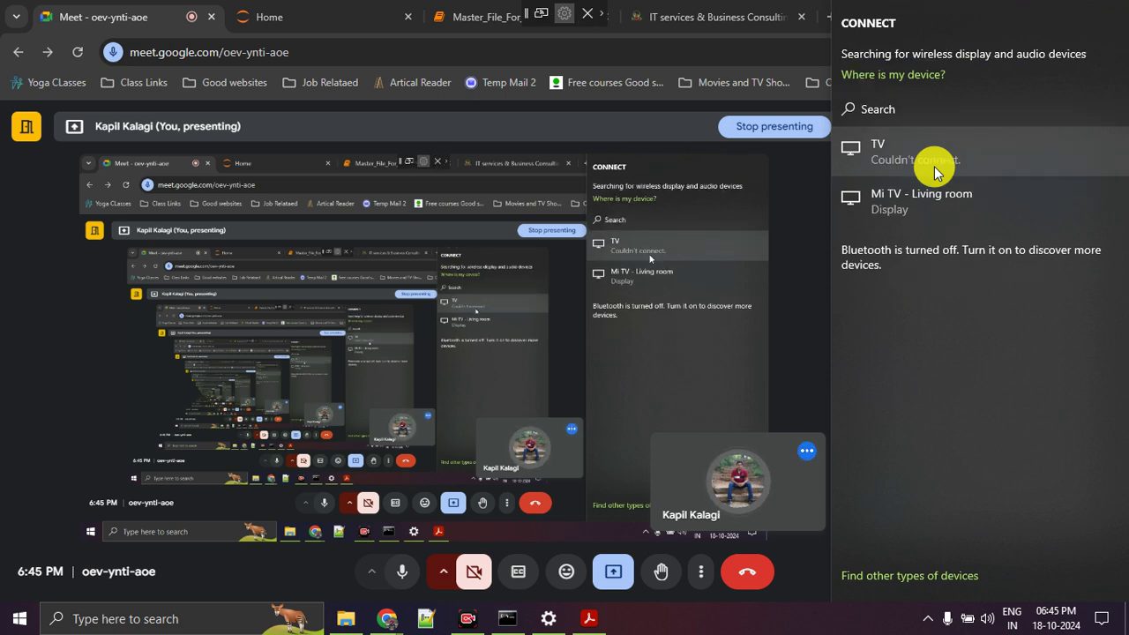
pyautogui.click(1017, 167)
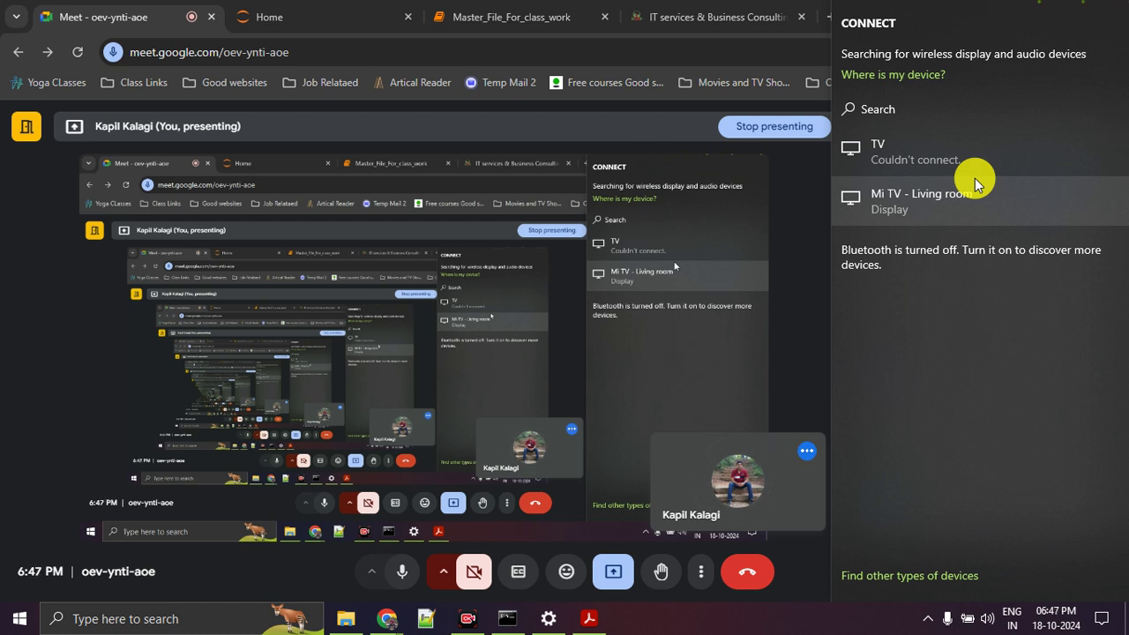
pyautogui.click(991, 156)
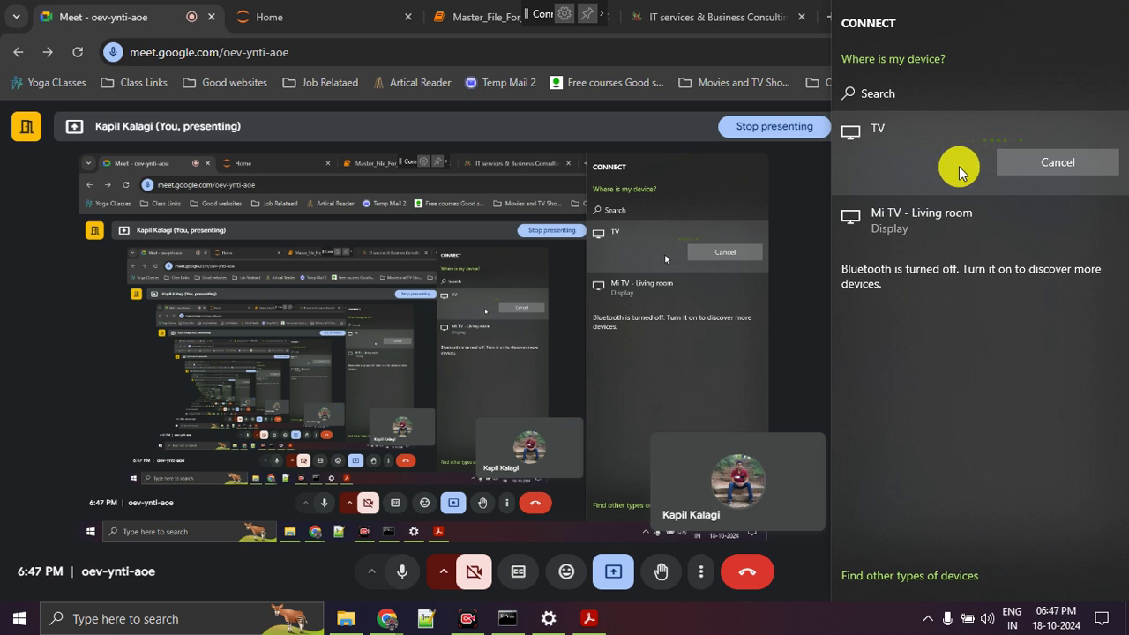
# - Close the wireless display panel and open the Start menu app list
pyautogui.click(772, 319)
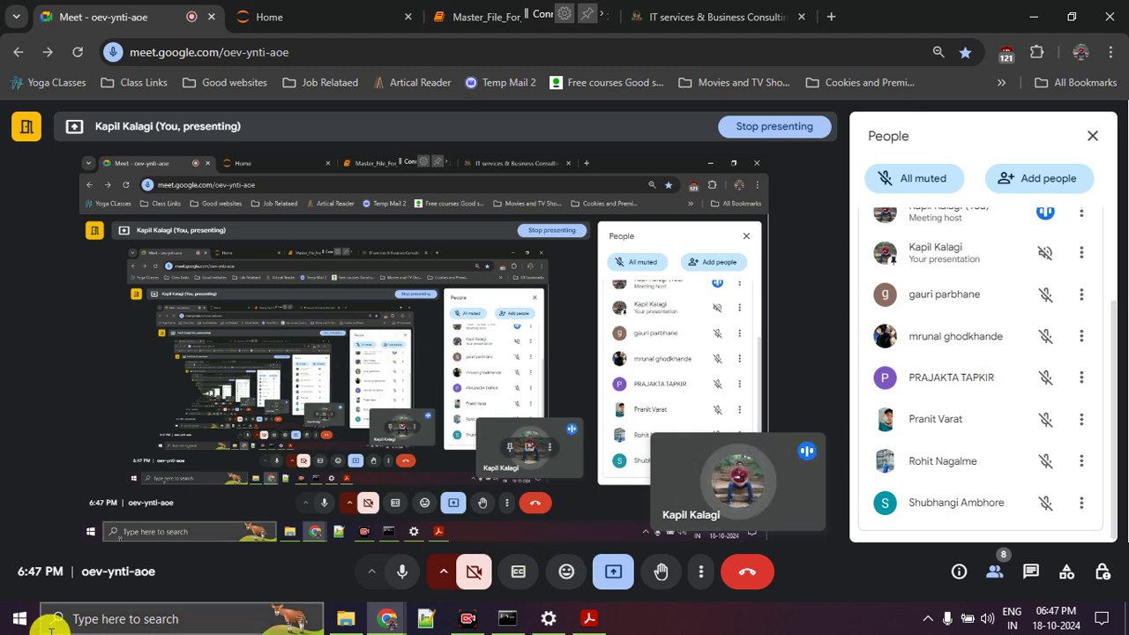
pyautogui.click(12, 618)
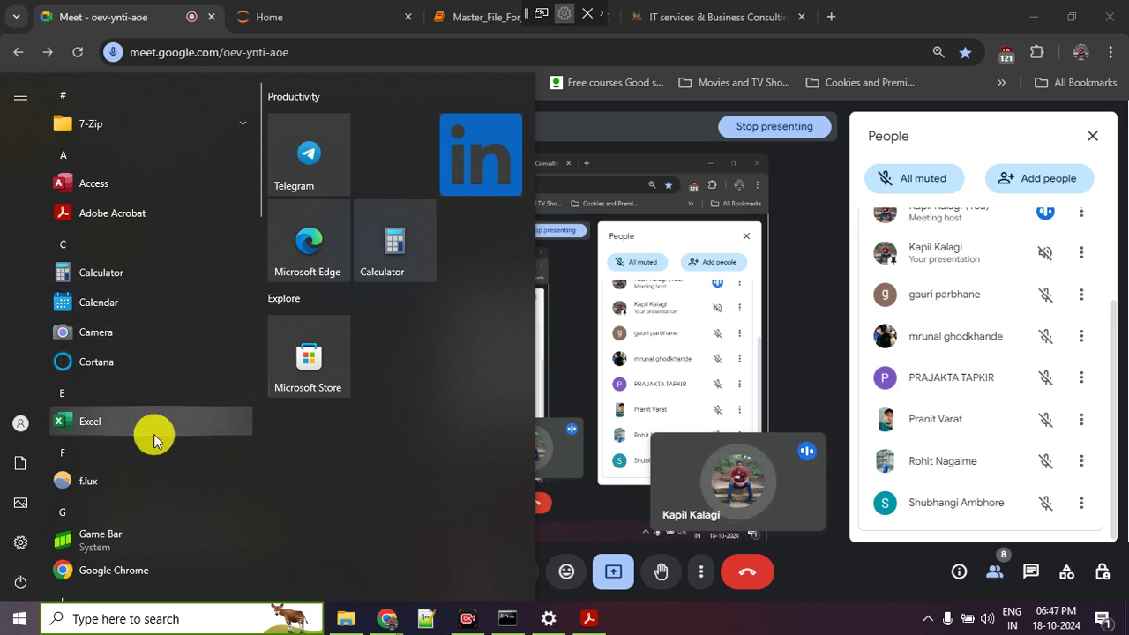
# - Launch Excel, clear the failed TV-connection notification, and reopen the Connect panel
pyautogui.click(153, 432)
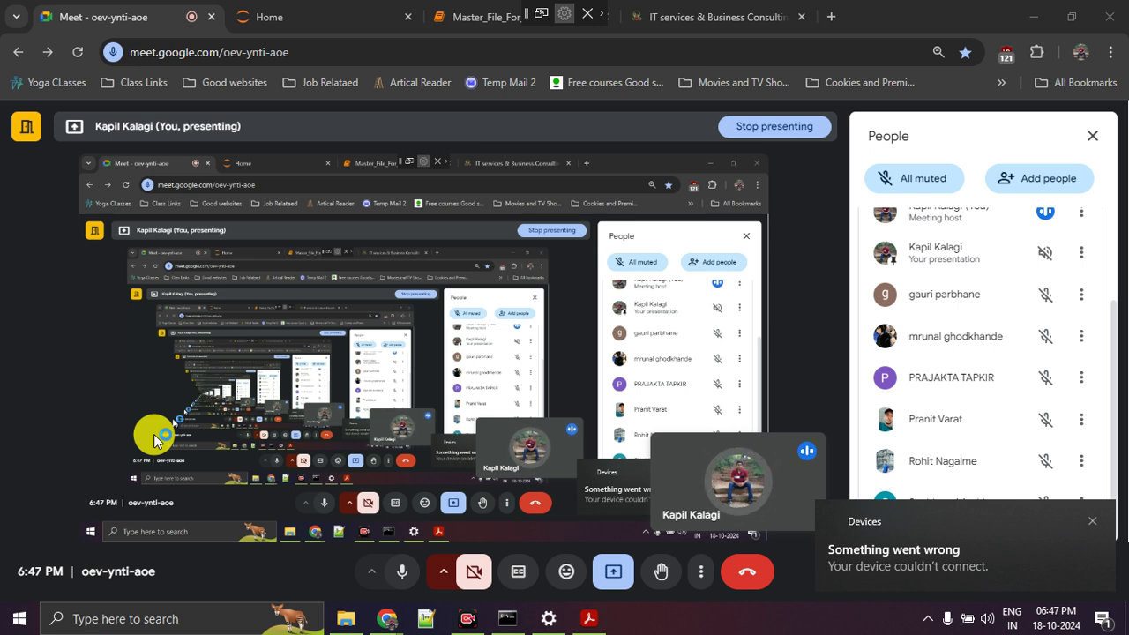
pyautogui.click(1092, 528)
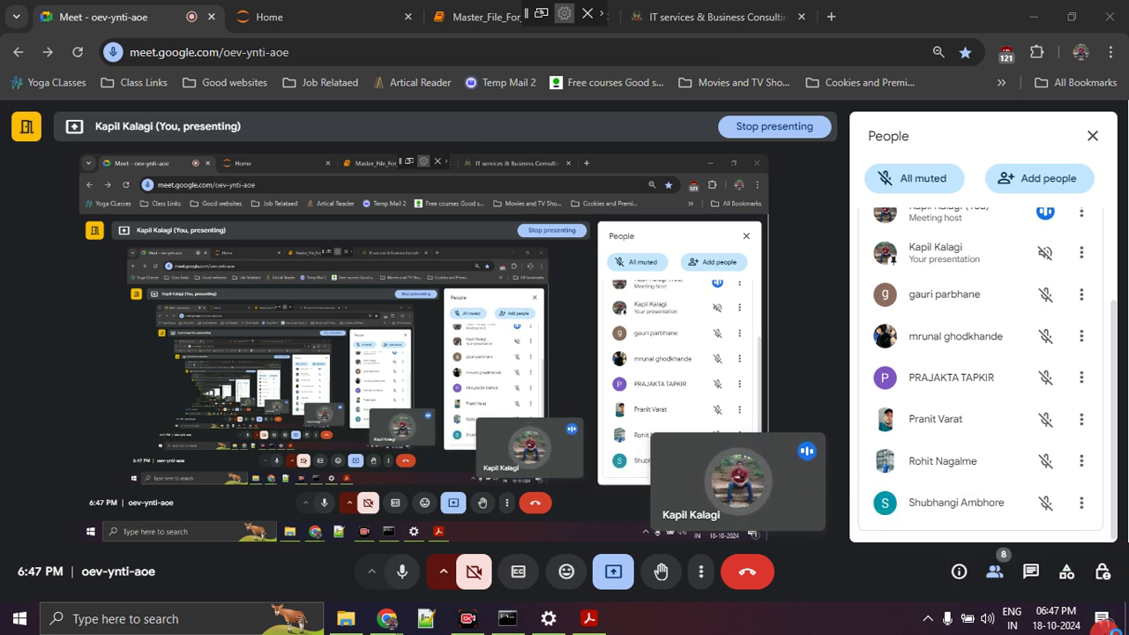
pyautogui.click(1101, 622)
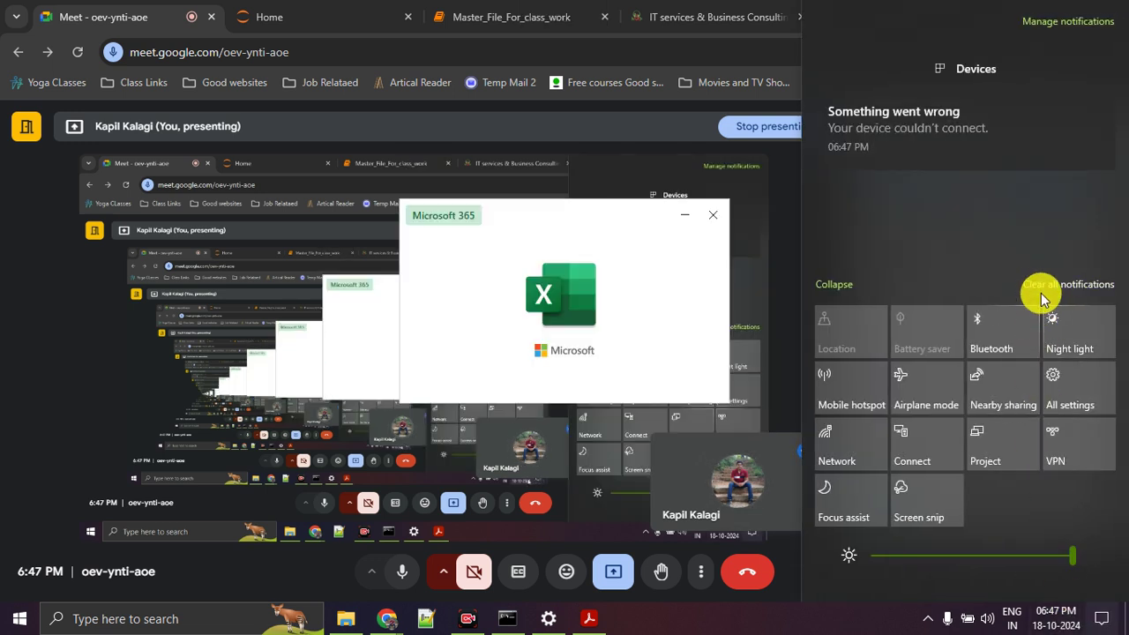
pyautogui.click(1099, 101)
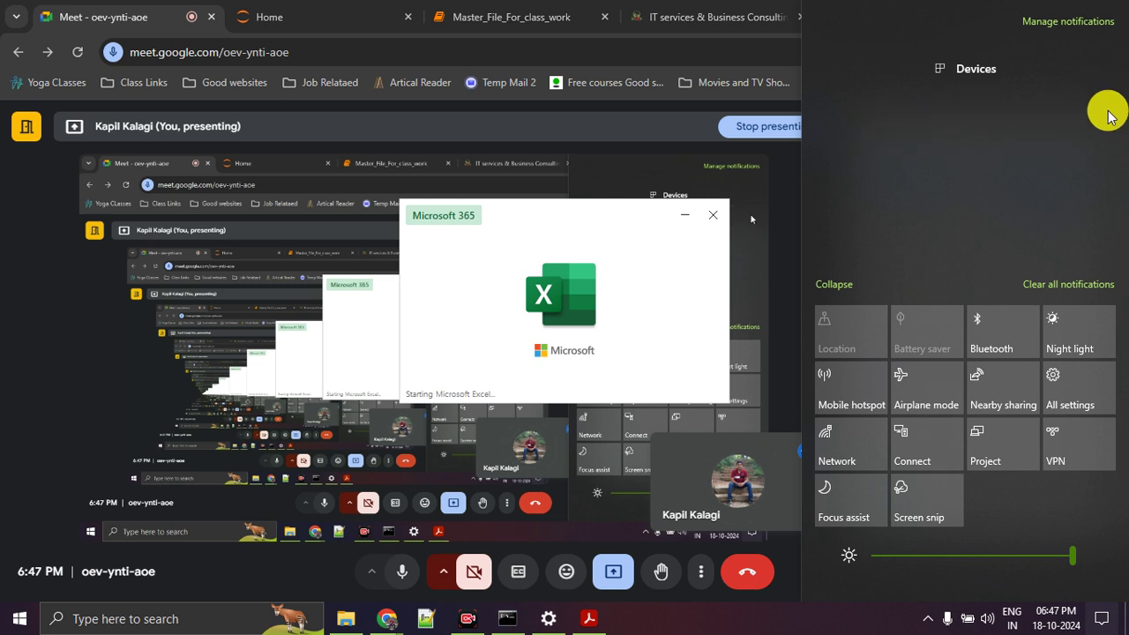
pyautogui.click(767, 626)
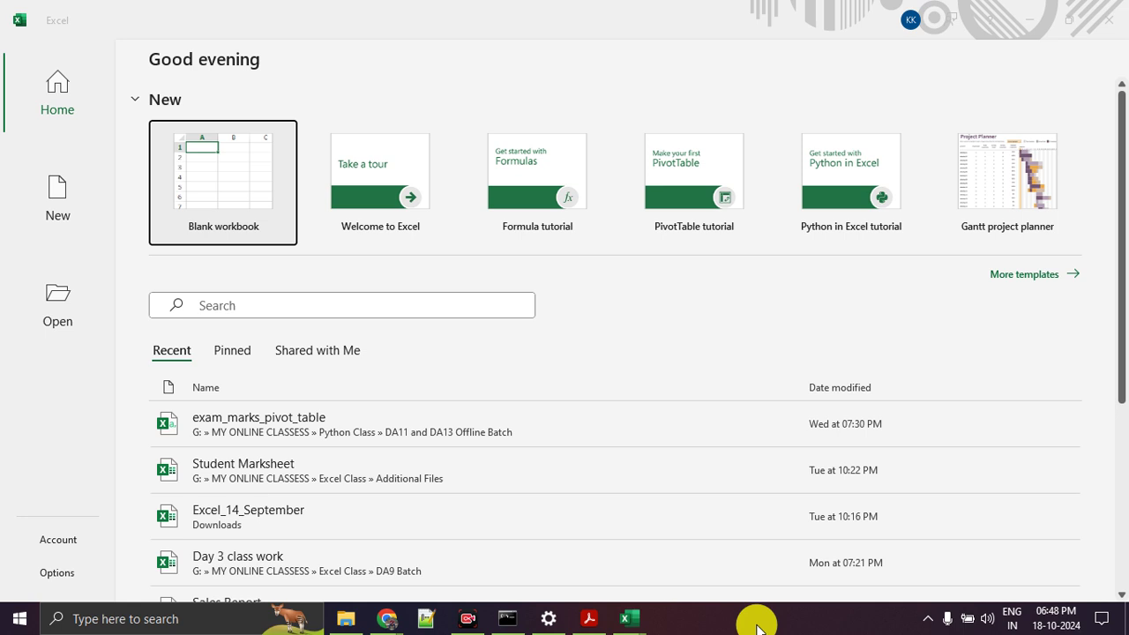
pyautogui.press('super+k')
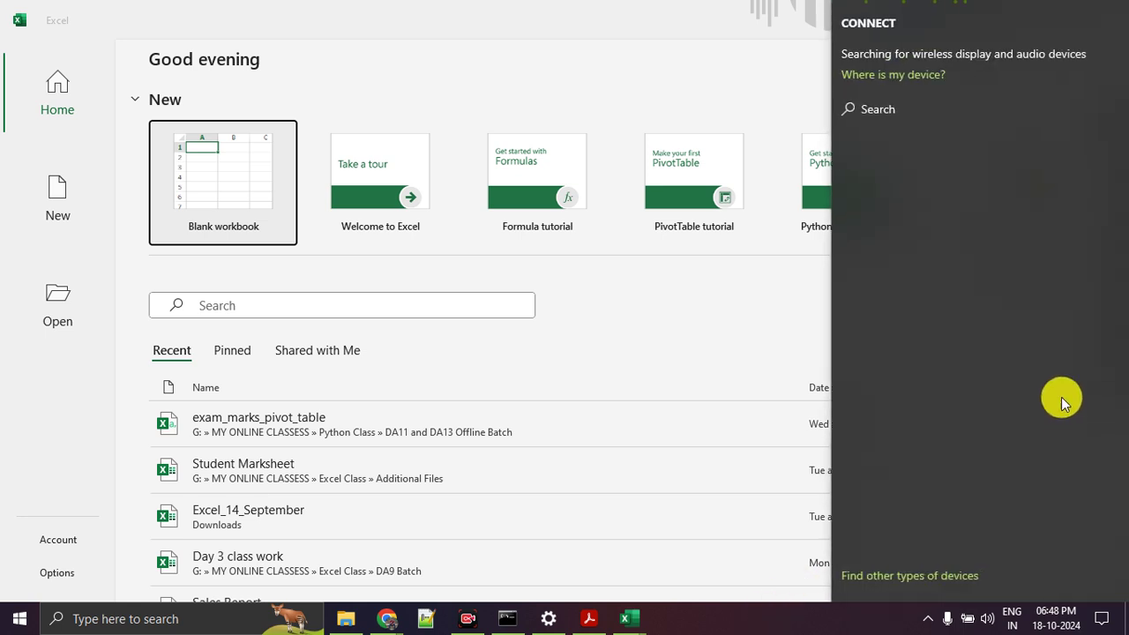
# - Cancel another TV casting attempt and create a new blank workbook, Book1
pyautogui.click(1008, 166)
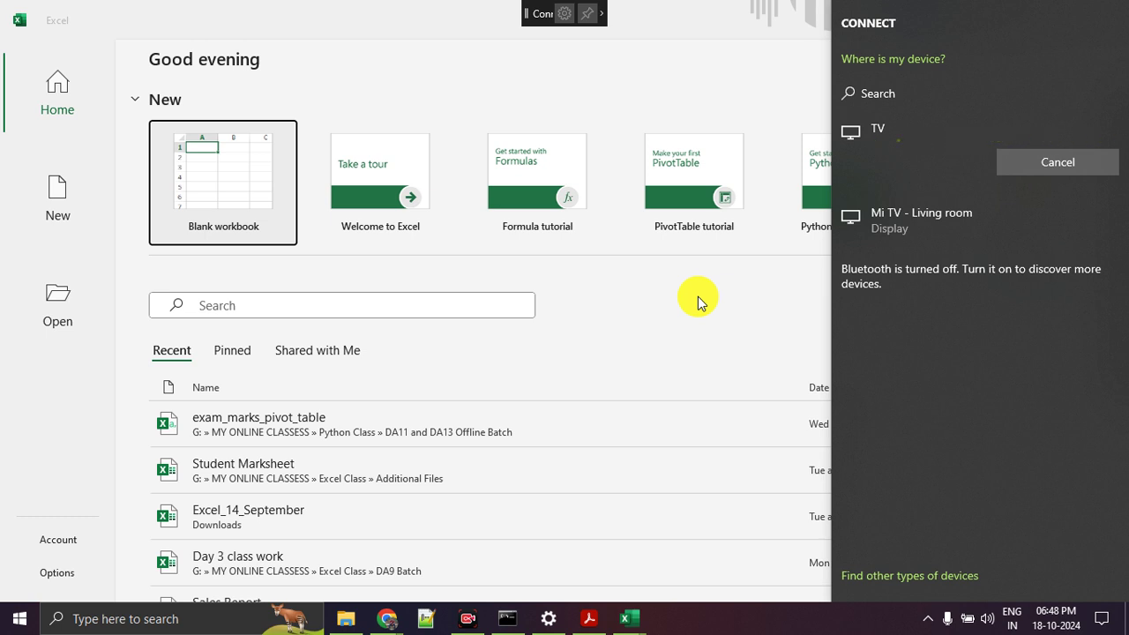
pyautogui.click(1030, 163)
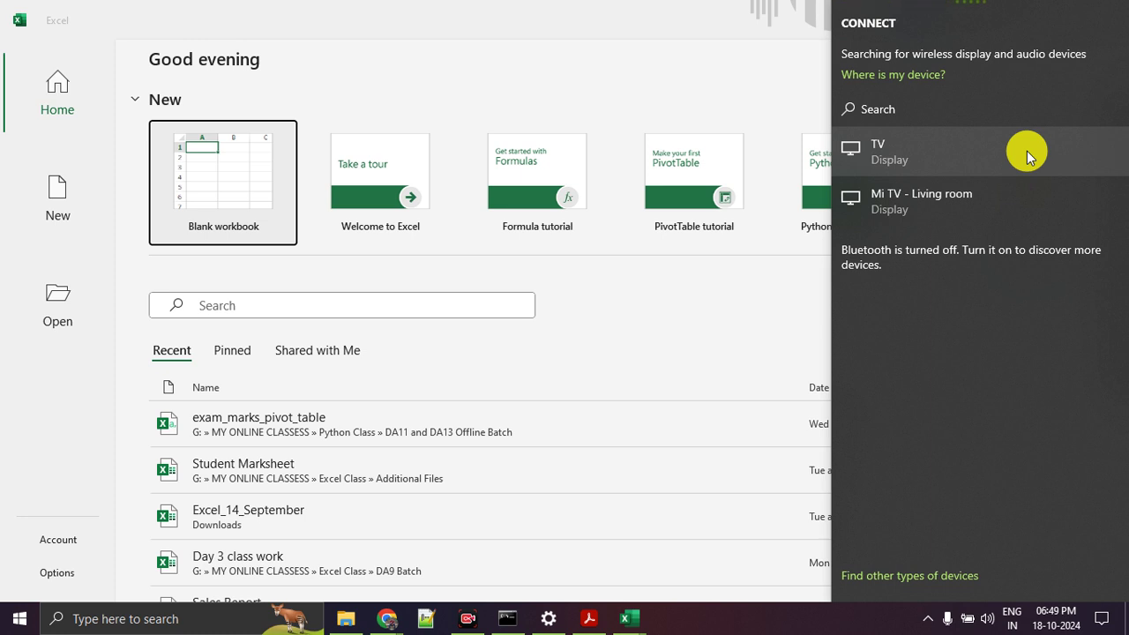
pyautogui.click(222, 175)
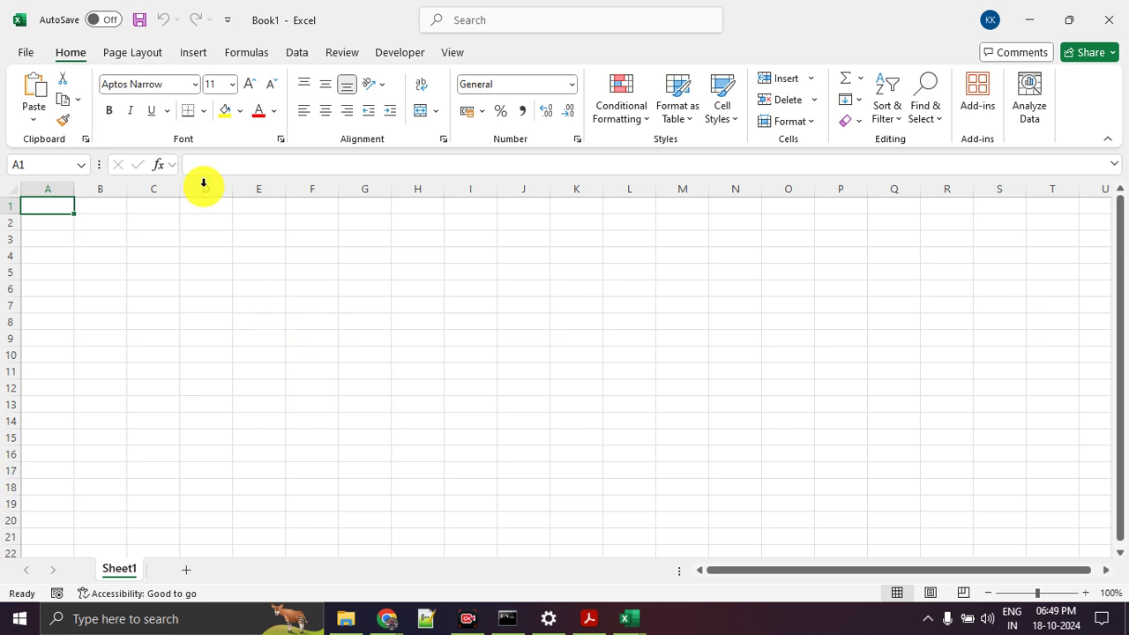
pyautogui.click(241, 67)
# - Circle the ribbon with a red annotation, erase it, and switch back to Google Meet
pyautogui.moveTo(240, 67)
pyautogui.mouseDown()
pyautogui.moveTo(8, 80)
pyautogui.moveTo(171, 138)
pyautogui.moveTo(709, 138)
pyautogui.moveTo(1116, 106)
pyautogui.moveTo(587, 62)
pyautogui.moveTo(239, 60)
pyautogui.mouseUp()
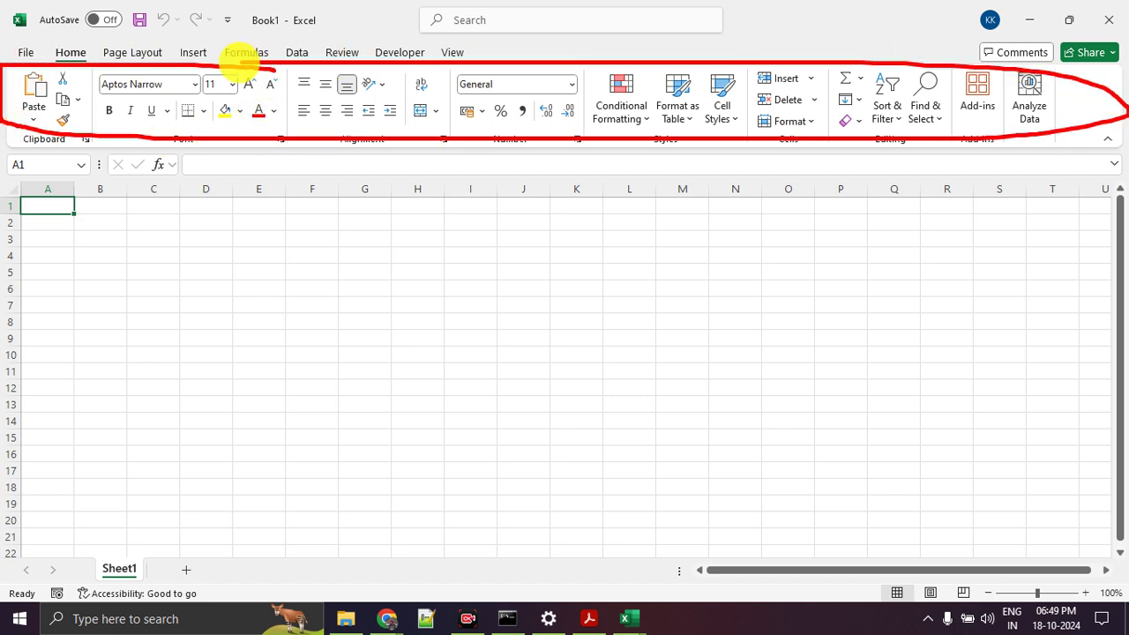
pyautogui.click(316, 117)
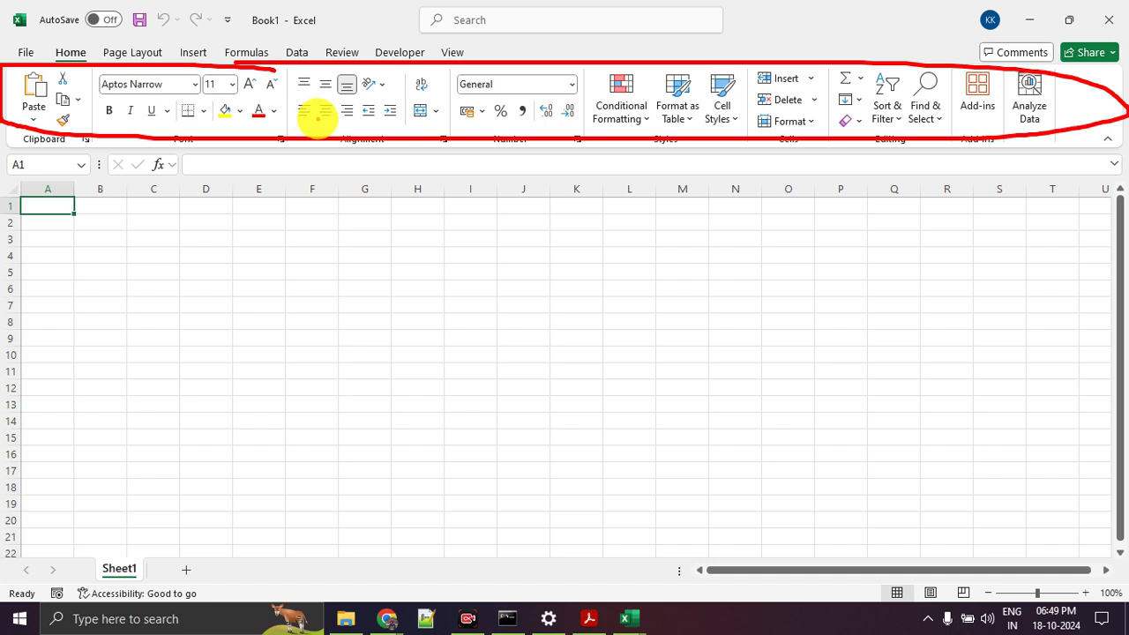
pyautogui.press('Escape')
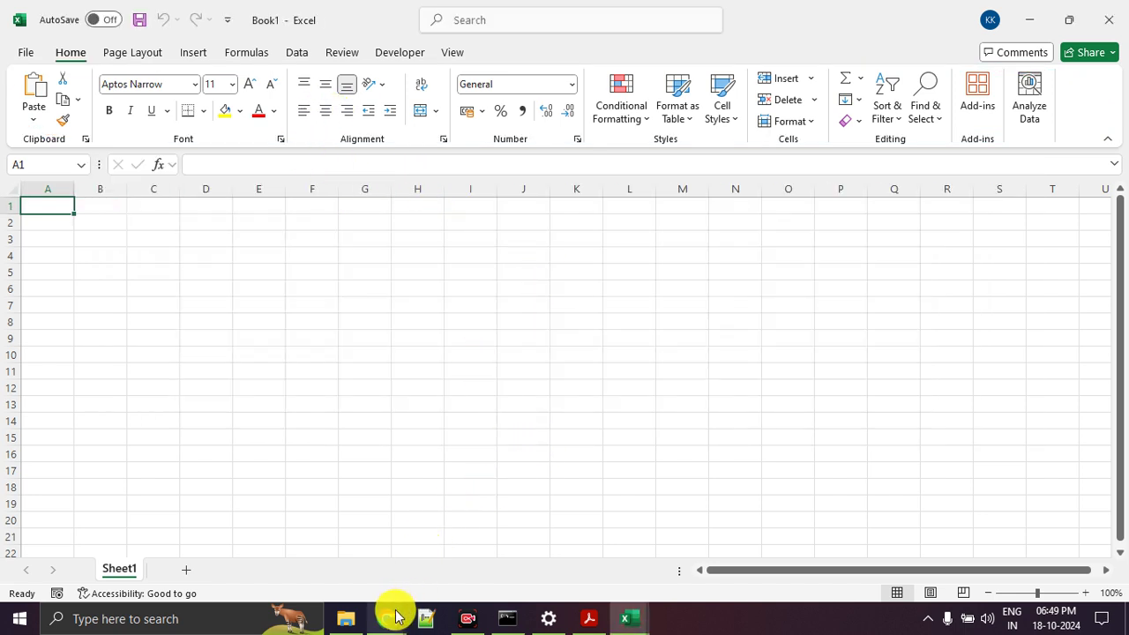
pyautogui.click(392, 620)
pyautogui.click(326, 551)
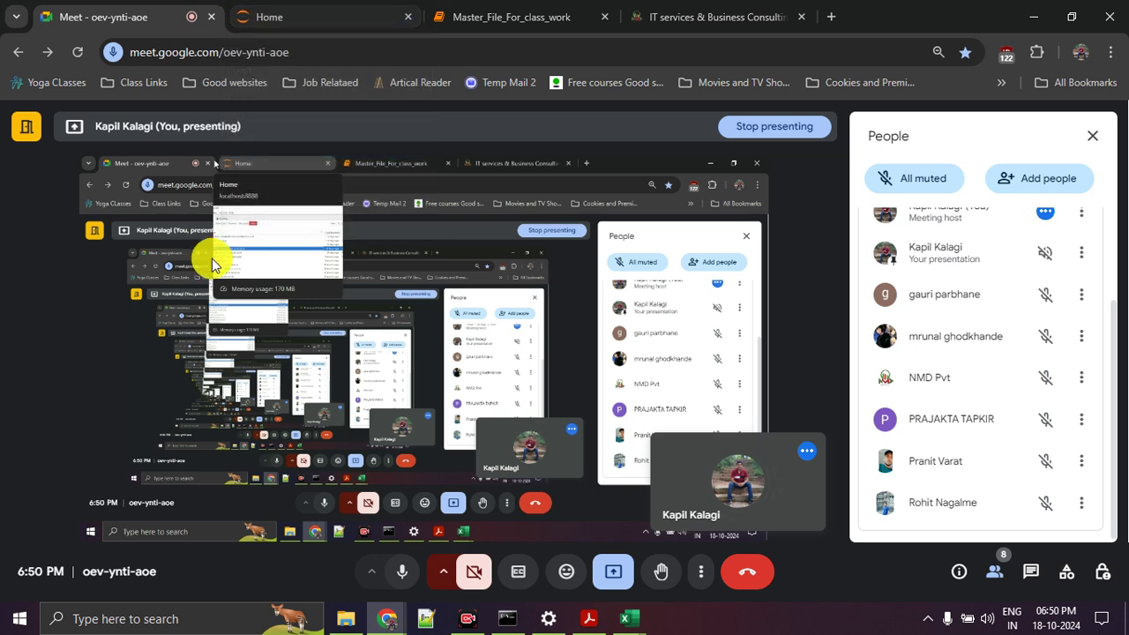
pyautogui.moveTo(628, 618)
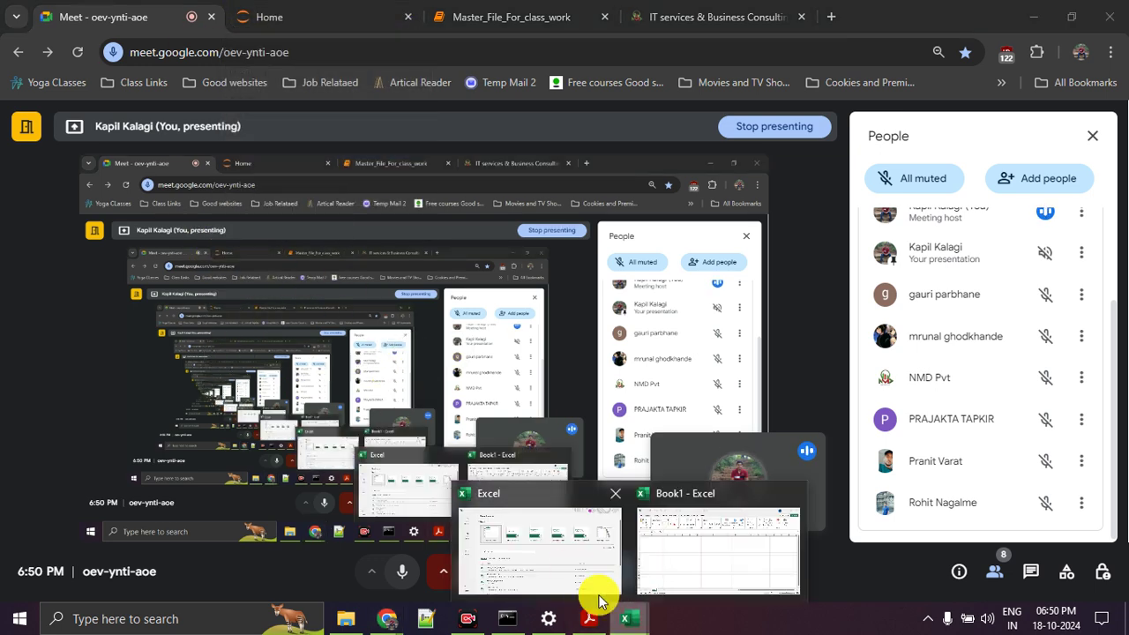
# - Bring the blank Book1 workbook to the front and circle its ribbon in red
pyautogui.click(569, 571)
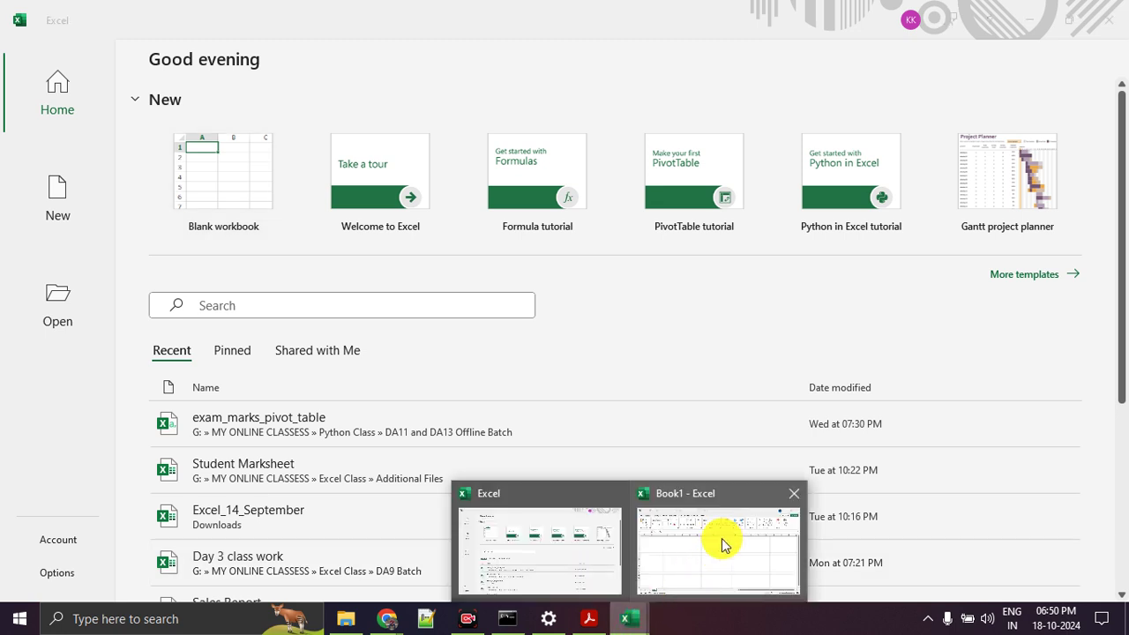
pyautogui.click(721, 542)
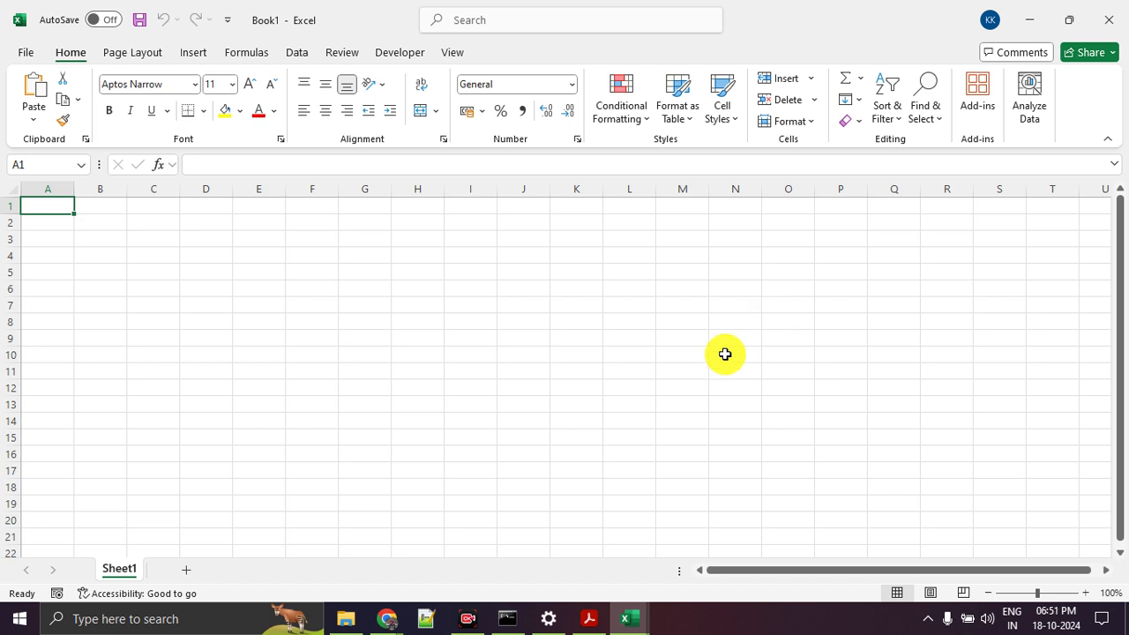
pyautogui.moveTo(452, 52); pyautogui.dragTo(676, 42)
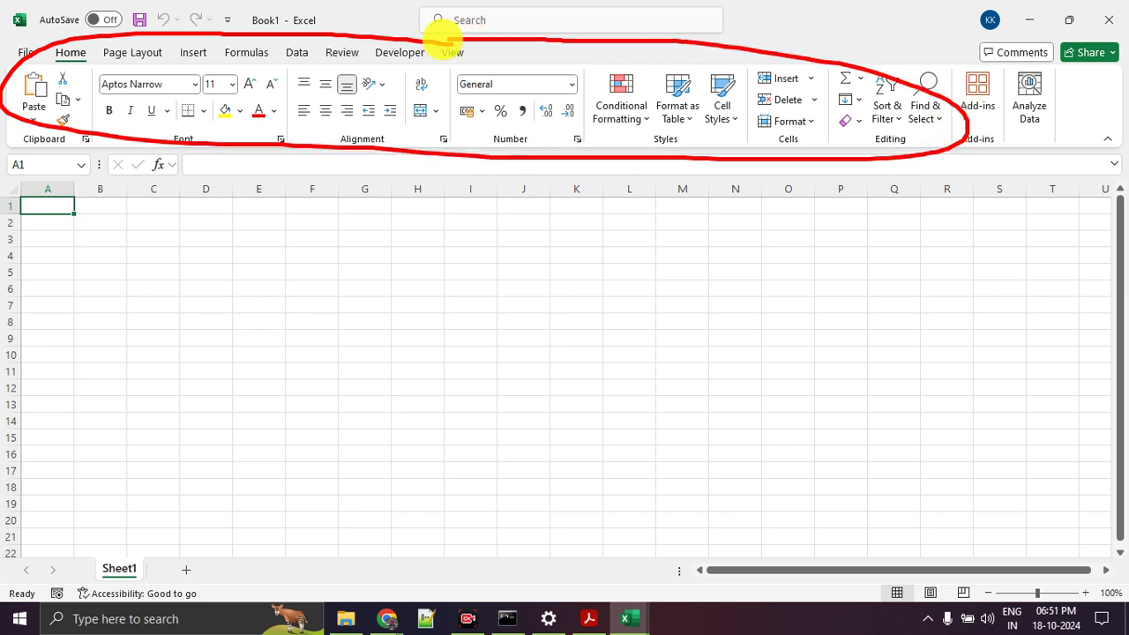
pyautogui.moveTo(212, 98); pyautogui.dragTo(622, 105)
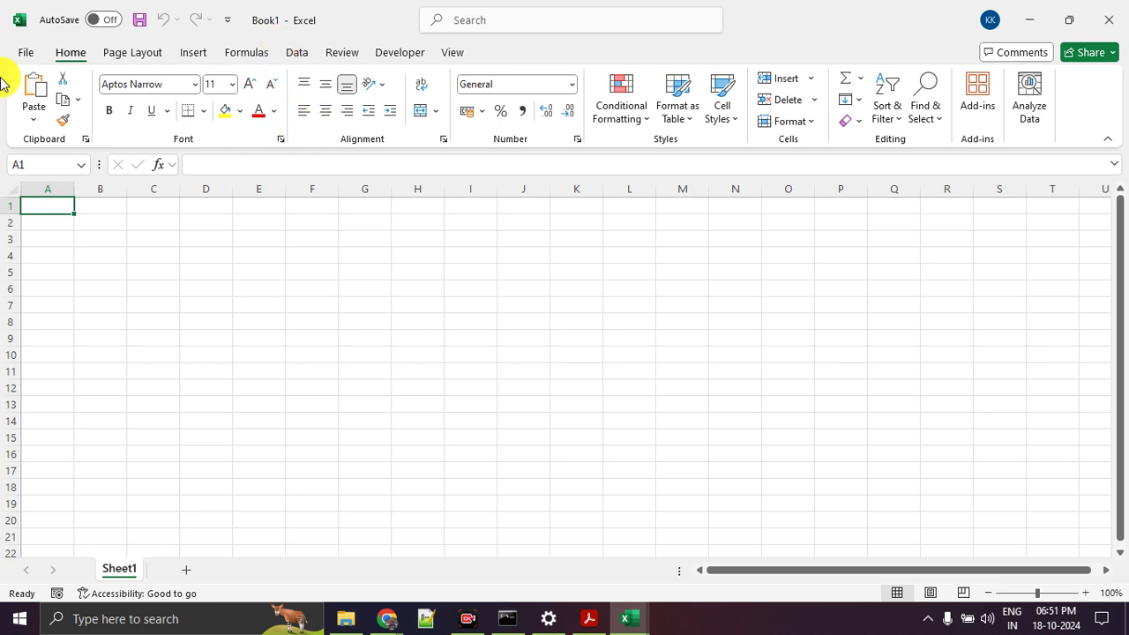
pyautogui.click(24, 50)
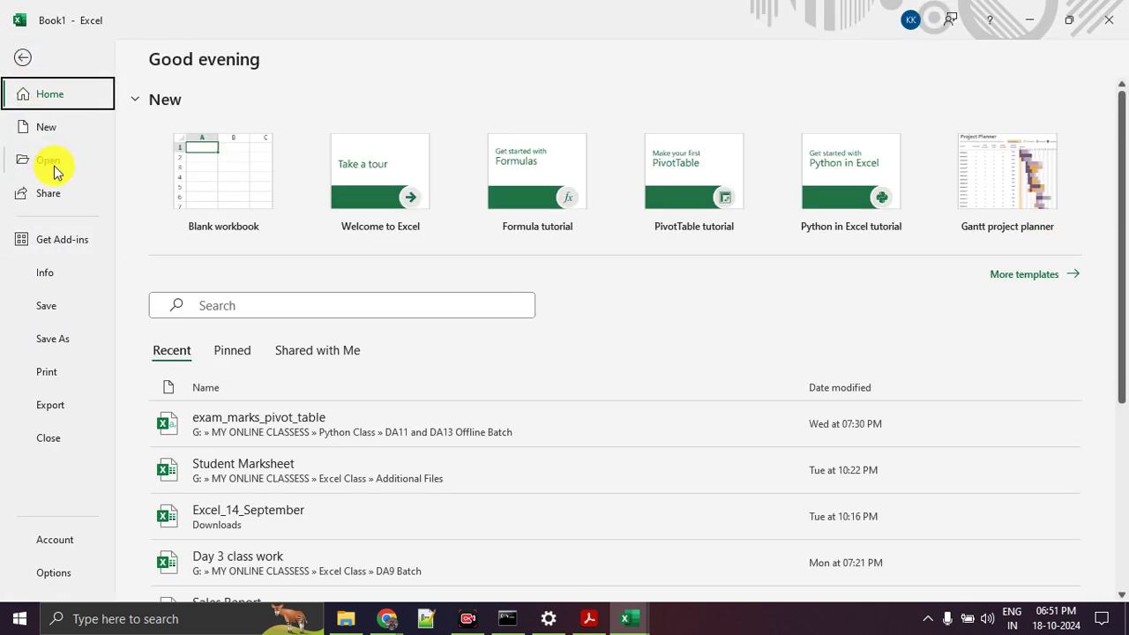
# - Leave and reopen Excel's File view, then go to the Account page
pyautogui.click(24, 59)
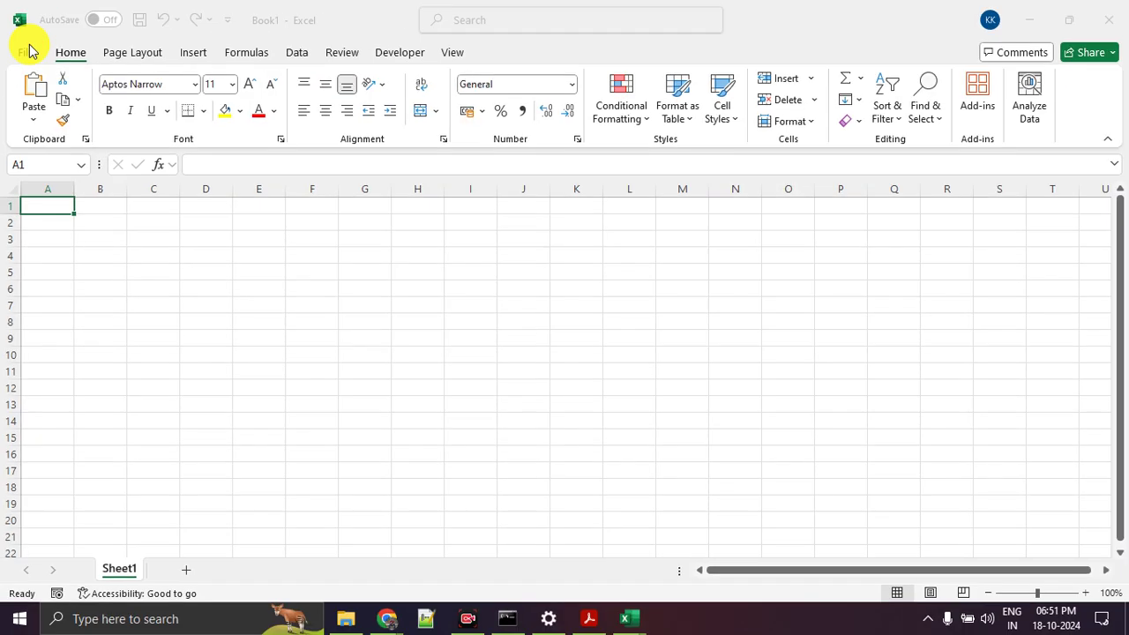
pyautogui.click(28, 48)
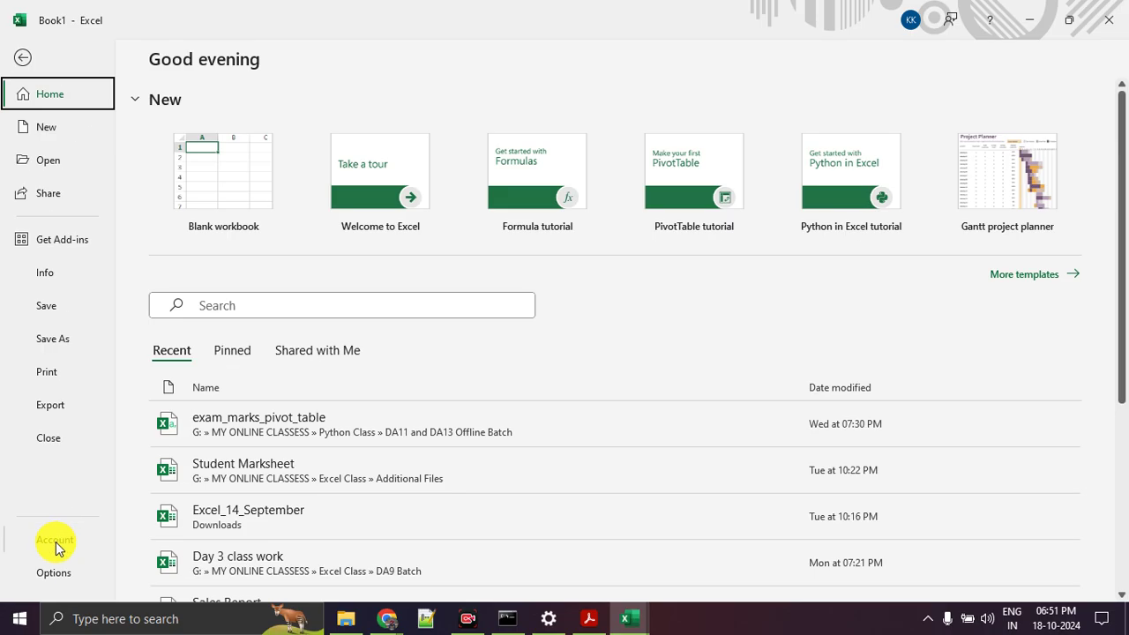
pyautogui.click(55, 542)
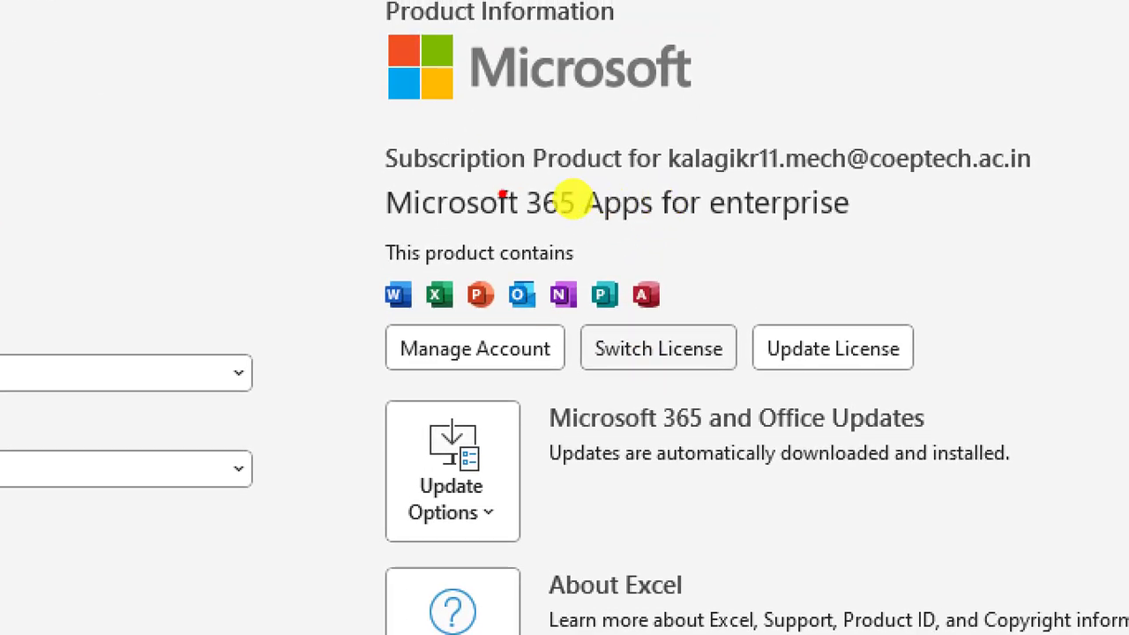
# - Mark items on the Account page, then view the Home start page and return to Book1
pyautogui.moveTo(377, 184); pyautogui.dragTo(1019, 199)
pyautogui.moveTo(377, 261); pyautogui.dragTo(607, 263)
pyautogui.click(514, 168)
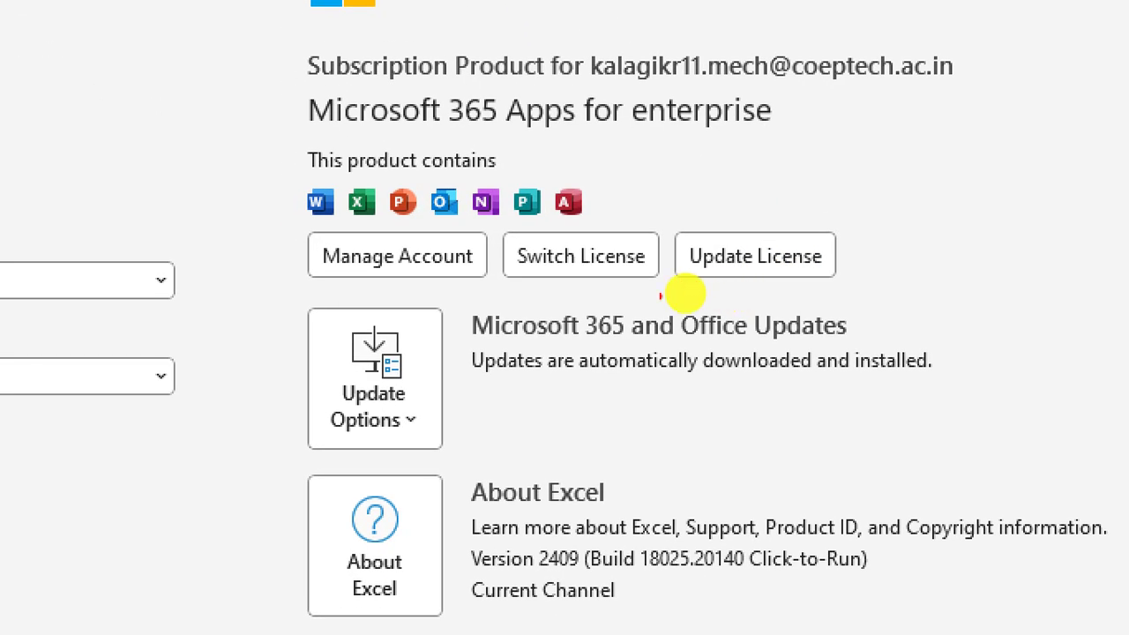
pyautogui.moveTo(512, 287); pyautogui.dragTo(813, 289)
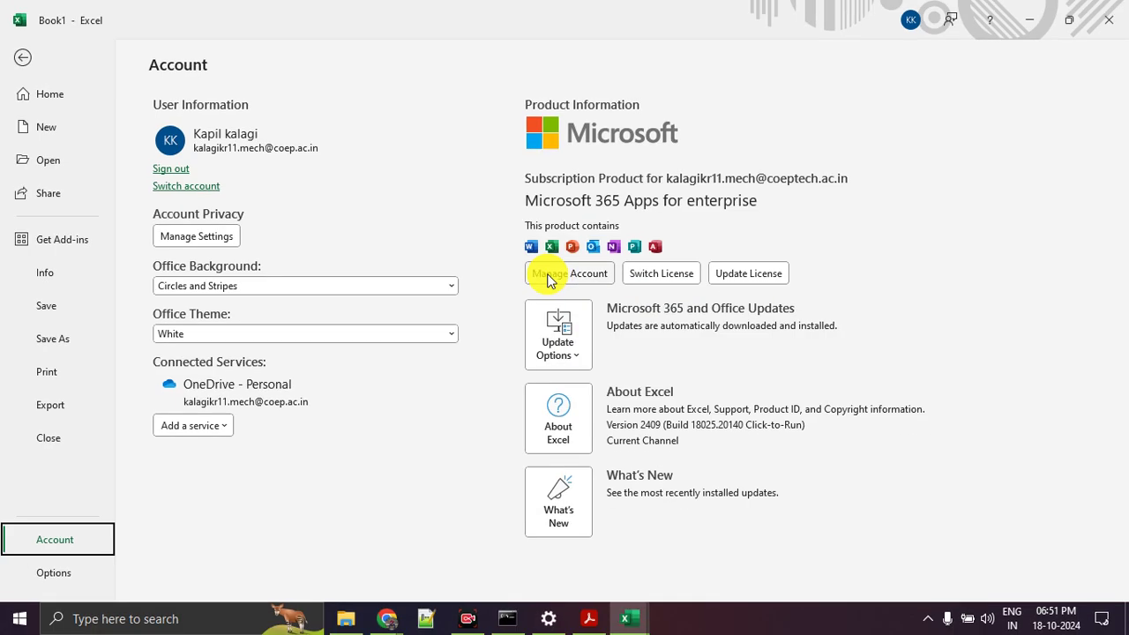
pyautogui.click(77, 94)
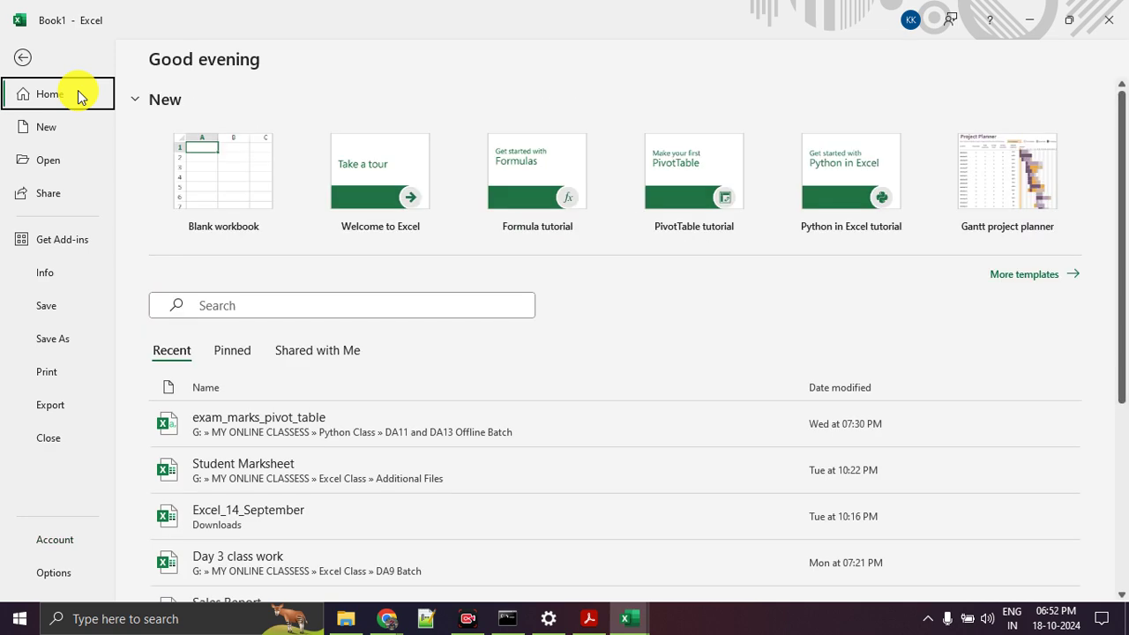
pyautogui.click(23, 60)
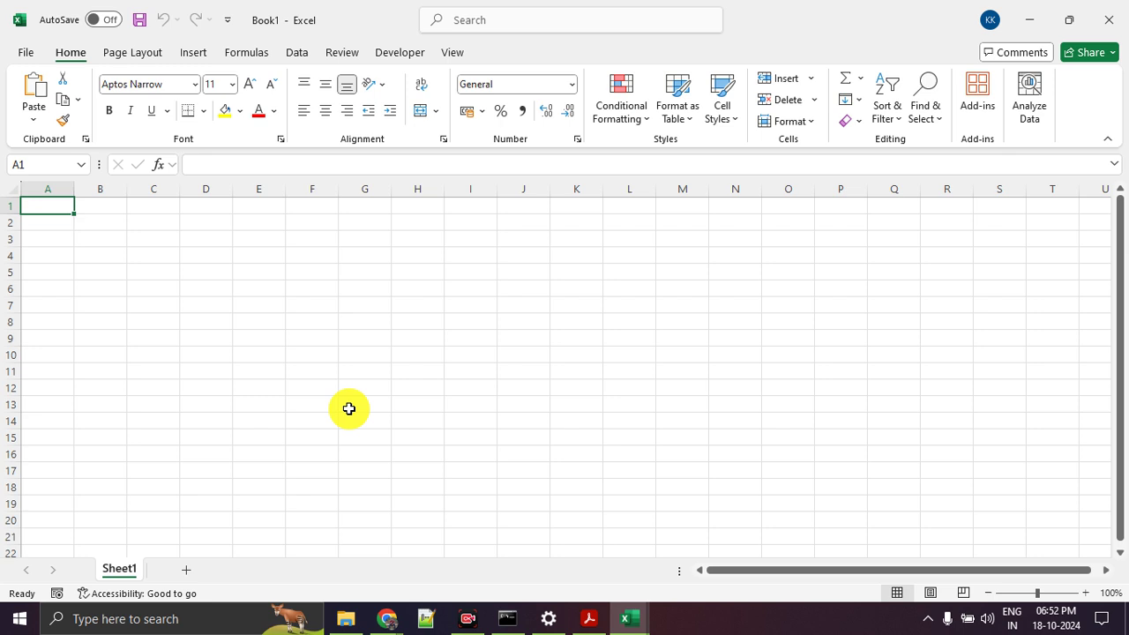
# - Select cell G7 and start typing 'd' into it
pyautogui.click(370, 309)
pyautogui.write('d')
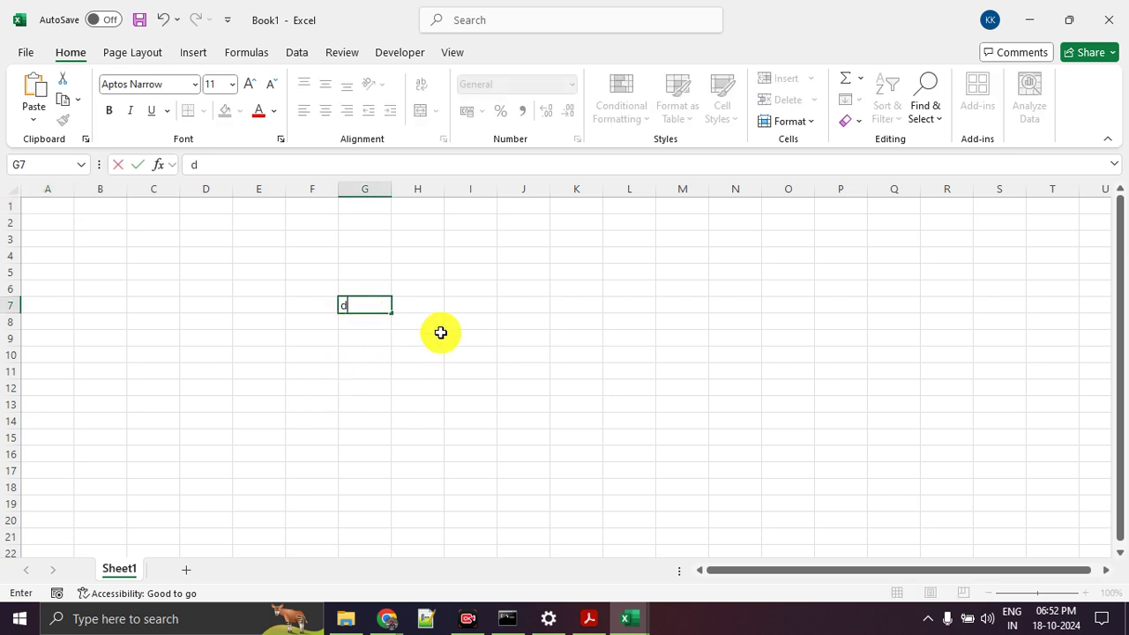
pyautogui.press('BackSpace')
pyautogui.write('KMS Activator')
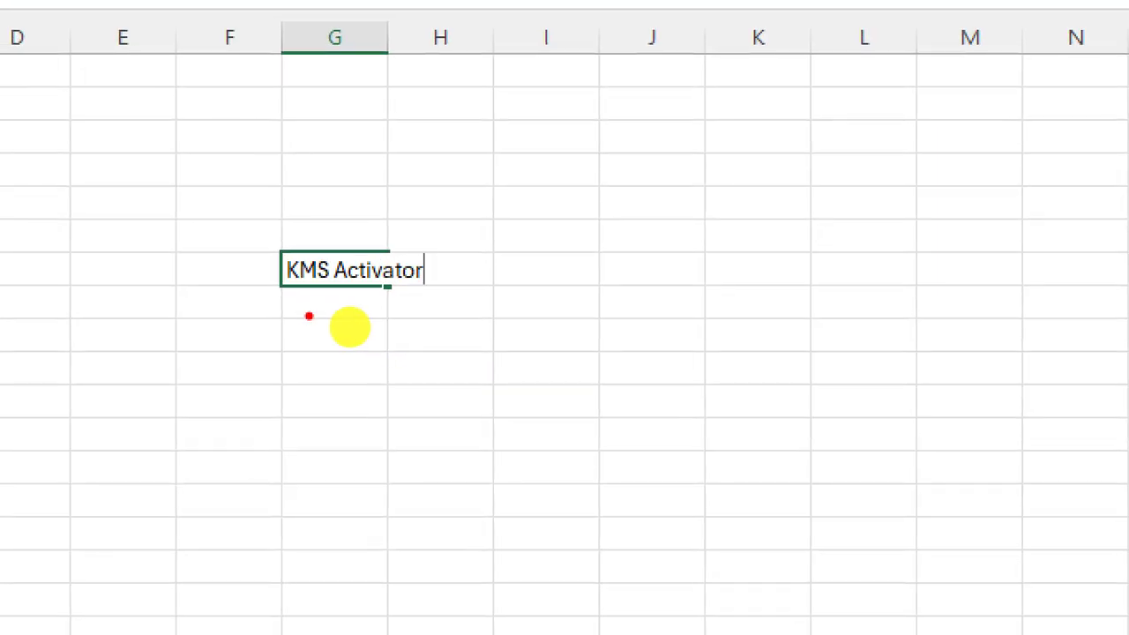
pyautogui.moveTo(278, 306); pyautogui.dragTo(409, 306)
pyautogui.moveTo(228, 322); pyautogui.dragTo(445, 331)
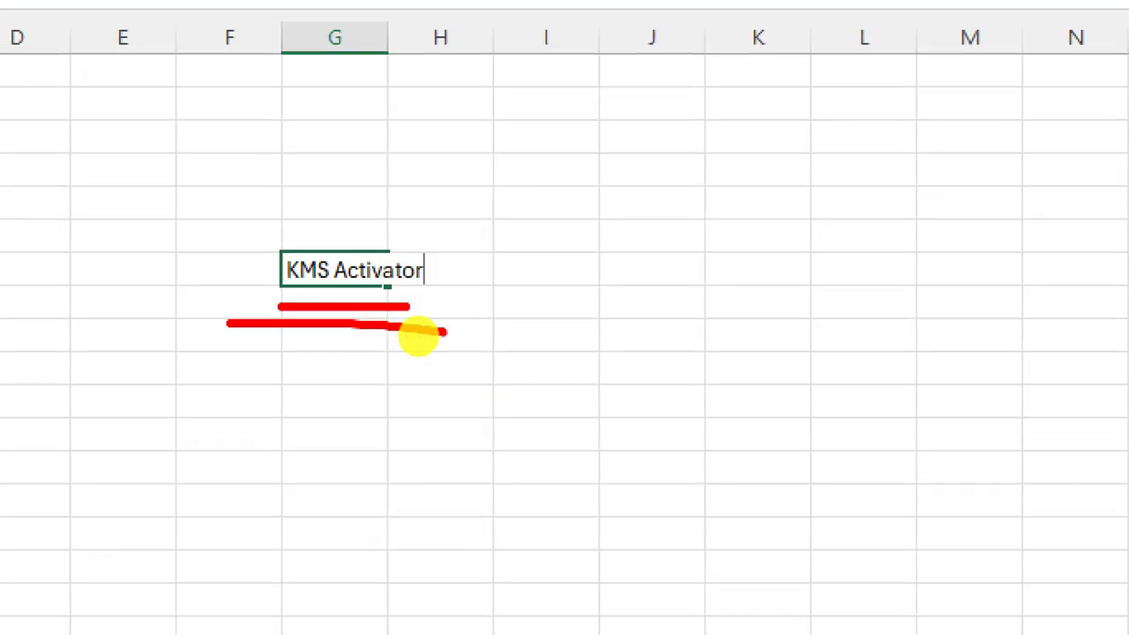
pyautogui.moveTo(331, 108)
pyautogui.mouseDown()
pyautogui.moveTo(345, 203)
pyautogui.moveTo(357, 187)
pyautogui.mouseUp()
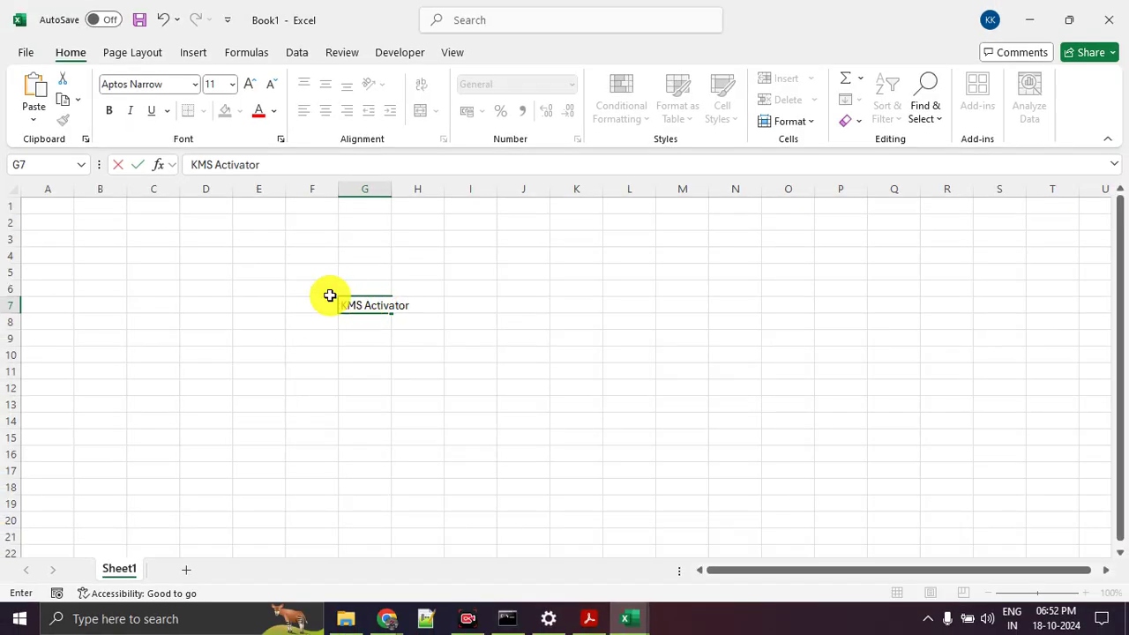
pyautogui.moveTo(327, 295); pyautogui.dragTo(421, 337)
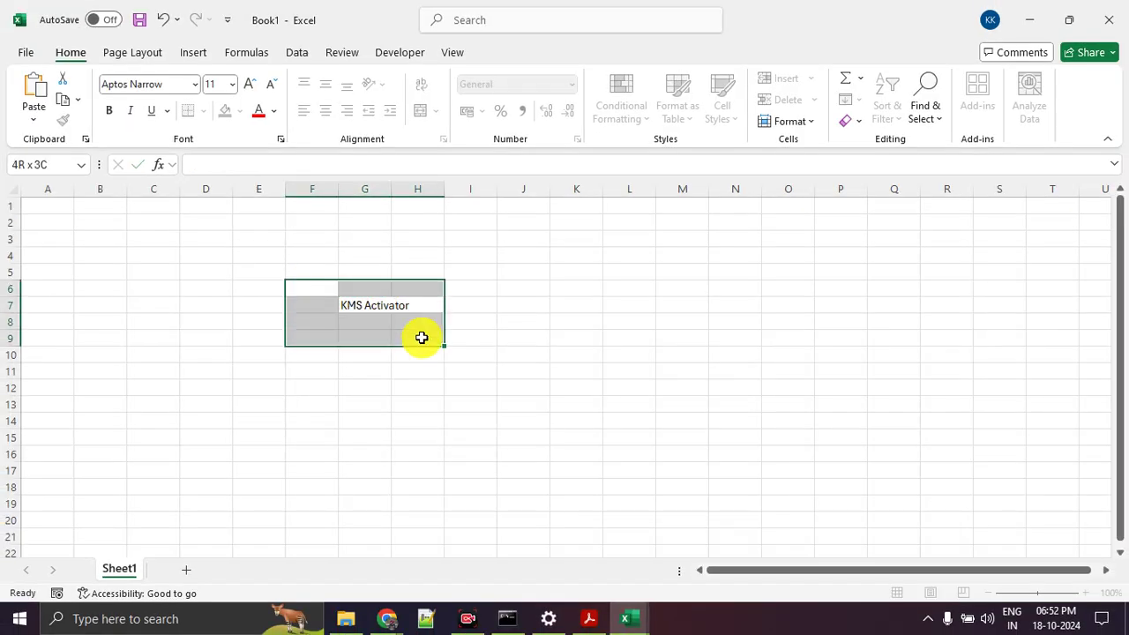
pyautogui.press('Delete')
pyautogui.click(410, 411)
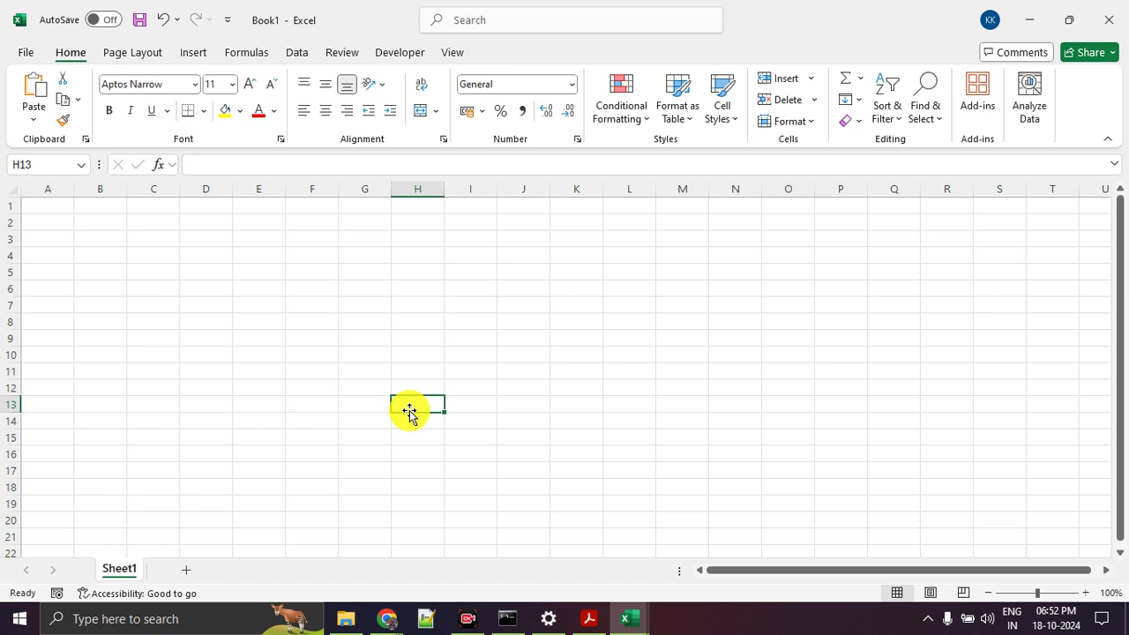
pyautogui.click(345, 619)
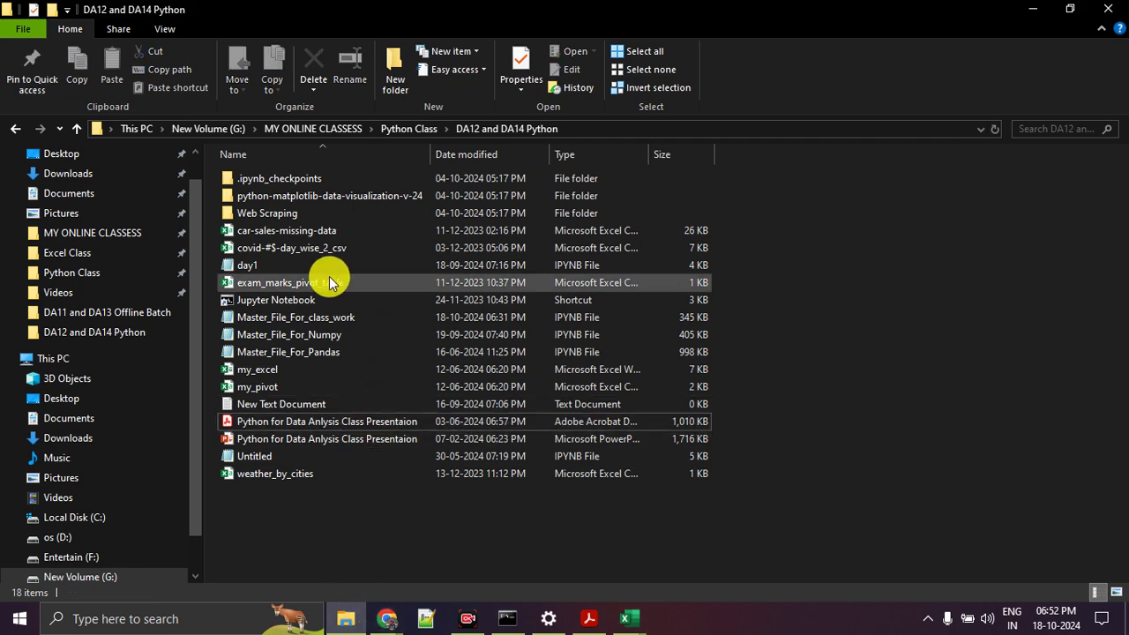
# - Create a new folder named DA18 inside the Excel Class folder
pyautogui.click(97, 256)
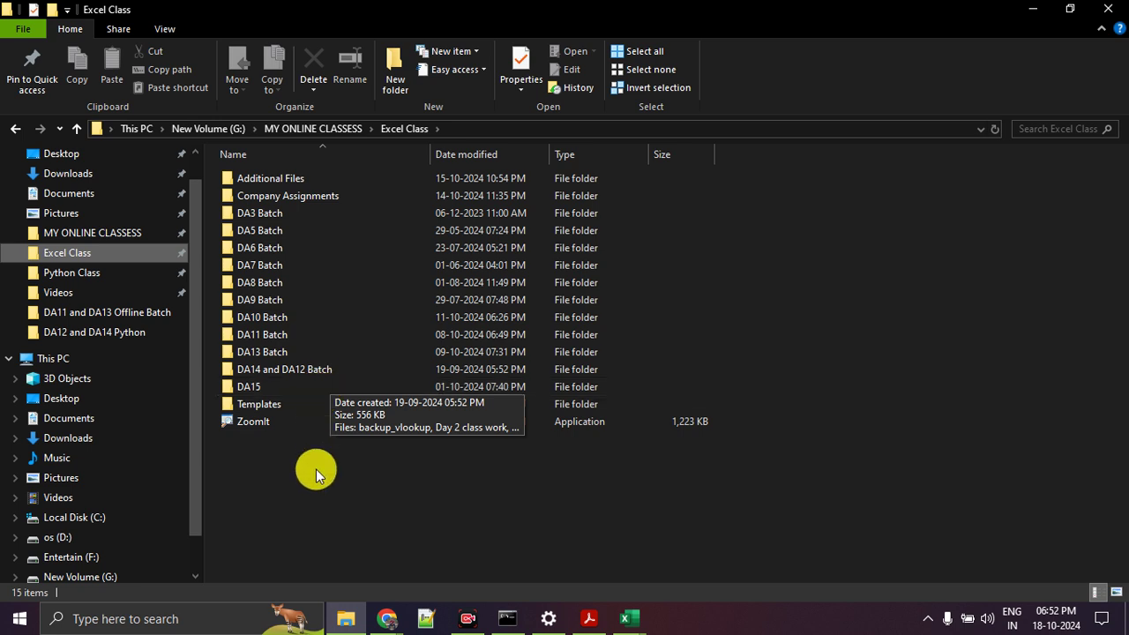
pyautogui.click(400, 85)
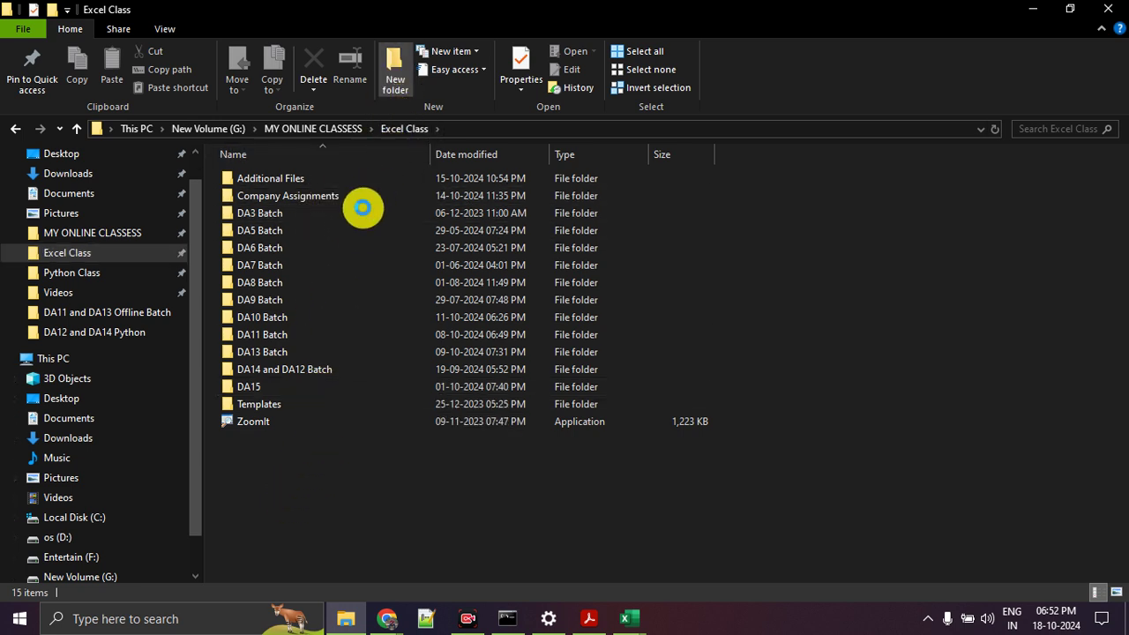
pyautogui.write('DA18')
pyautogui.press('Return')
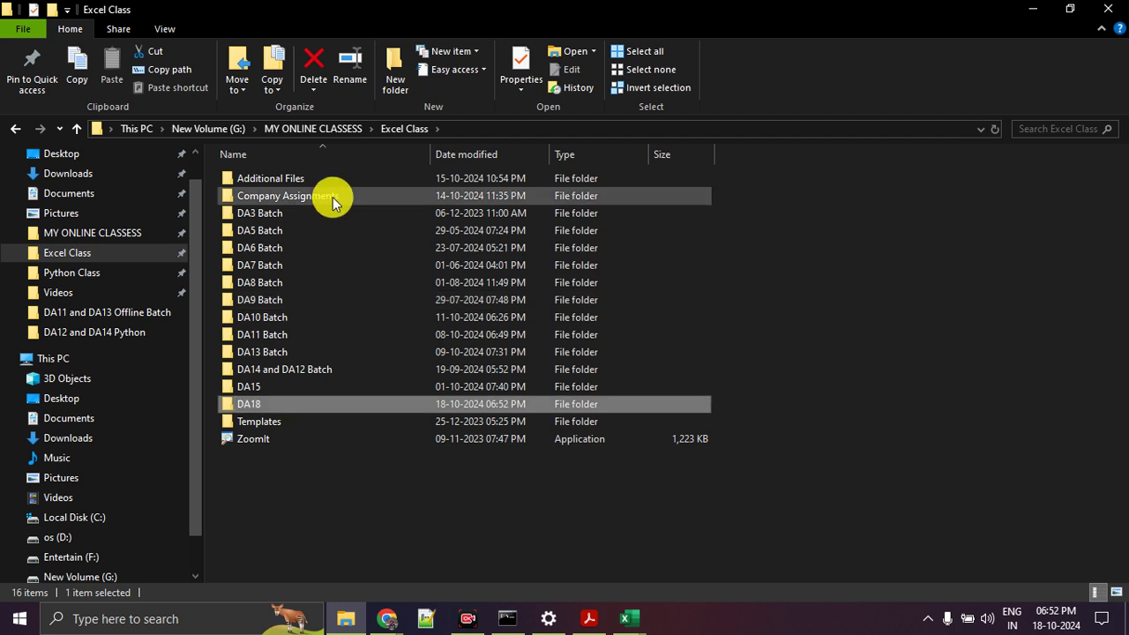
# - Open the EDA101-Course_Curriculum PDF from Additional Files > Course Syllabus
pyautogui.doubleClick(334, 180)
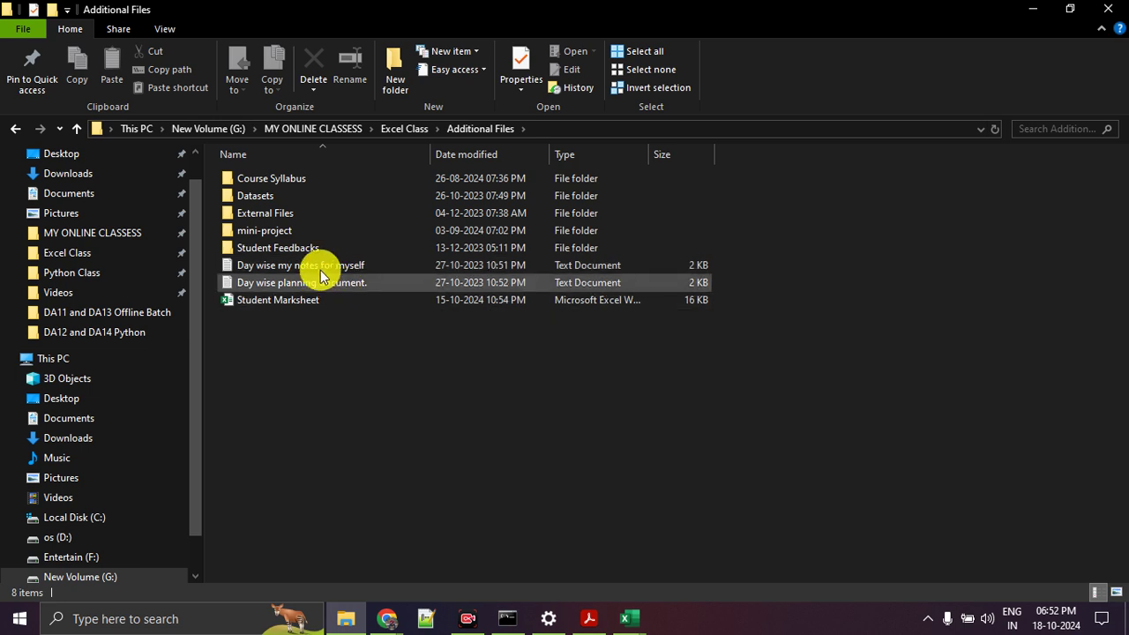
pyautogui.click(320, 186)
pyautogui.doubleClick(320, 186)
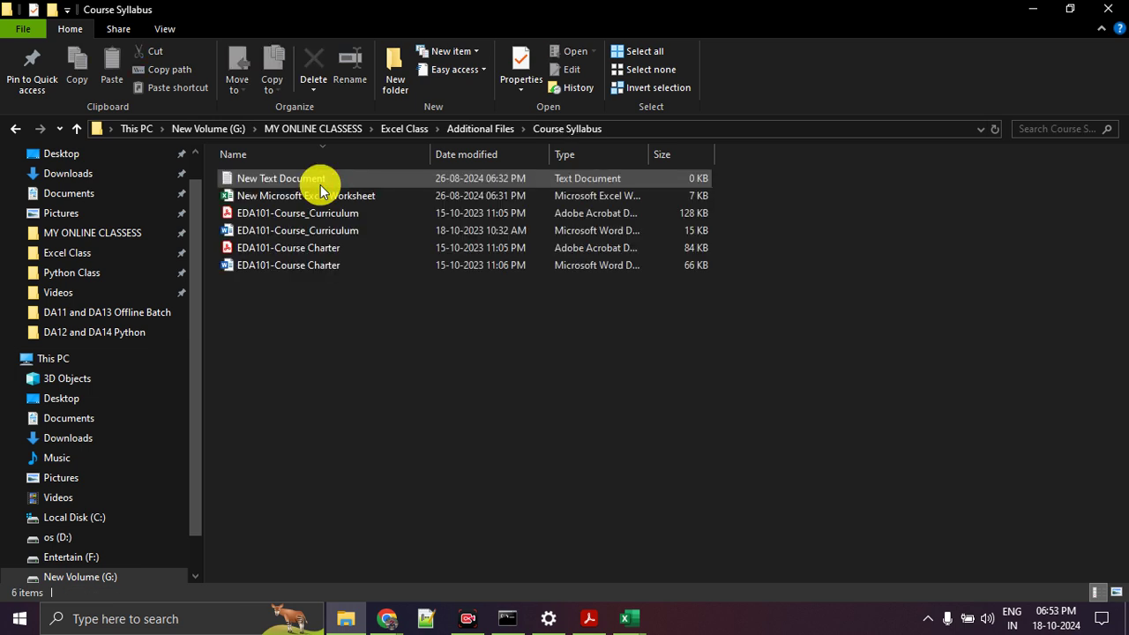
pyautogui.click(320, 211)
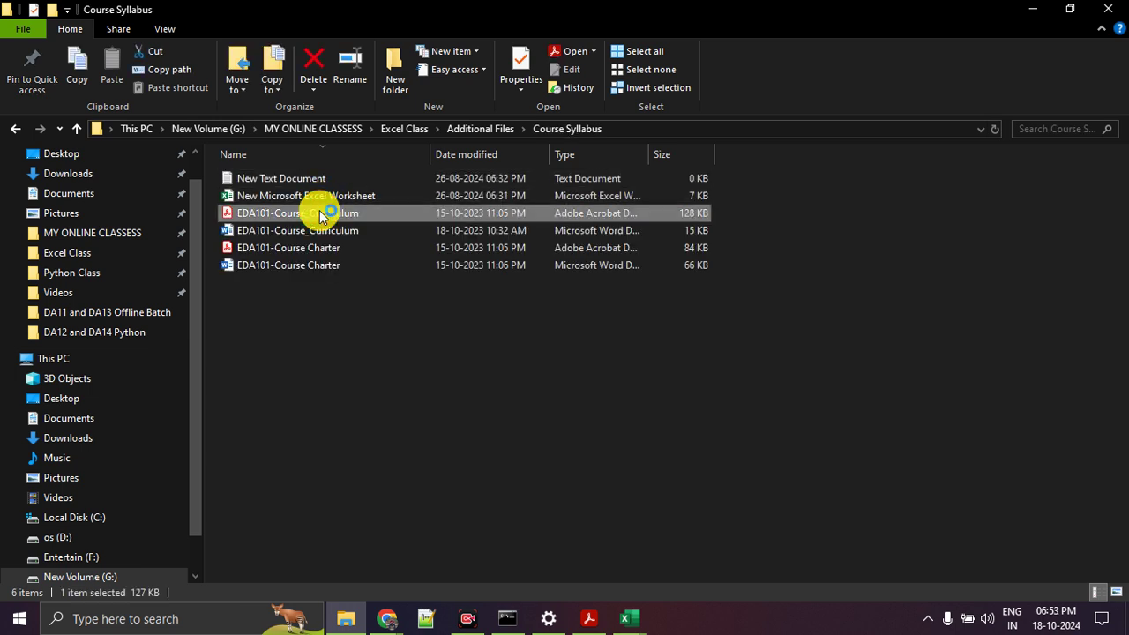
pyautogui.hotkey('alt', 'Tab')
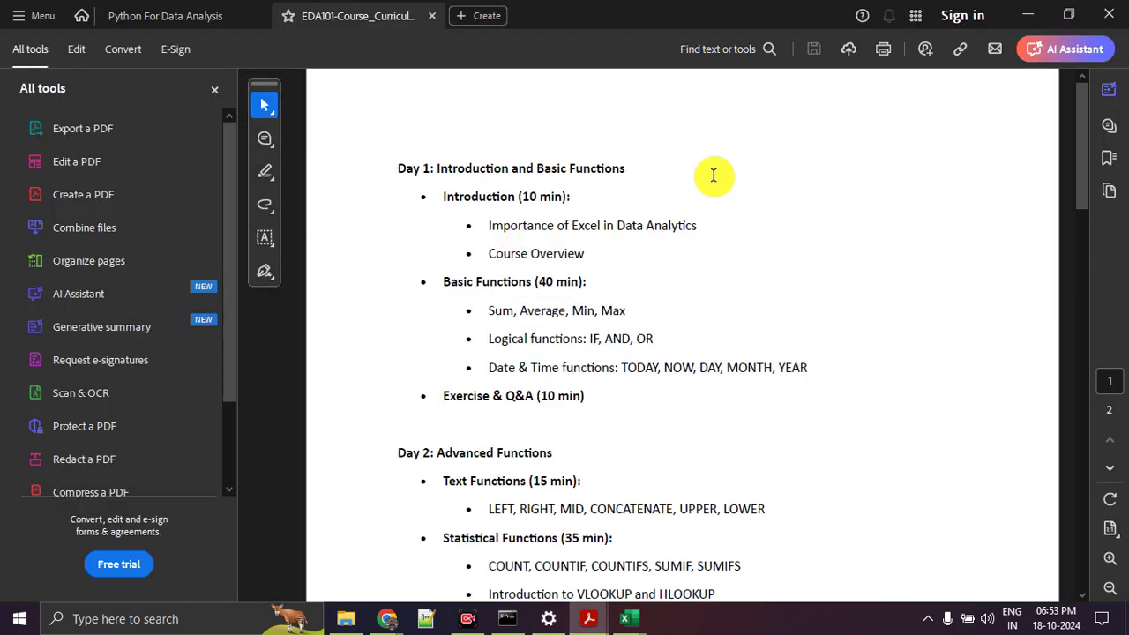
# - Hide the tools panel and scroll to the VLOOKUP introduction line, selecting its text
pyautogui.click(215, 89)
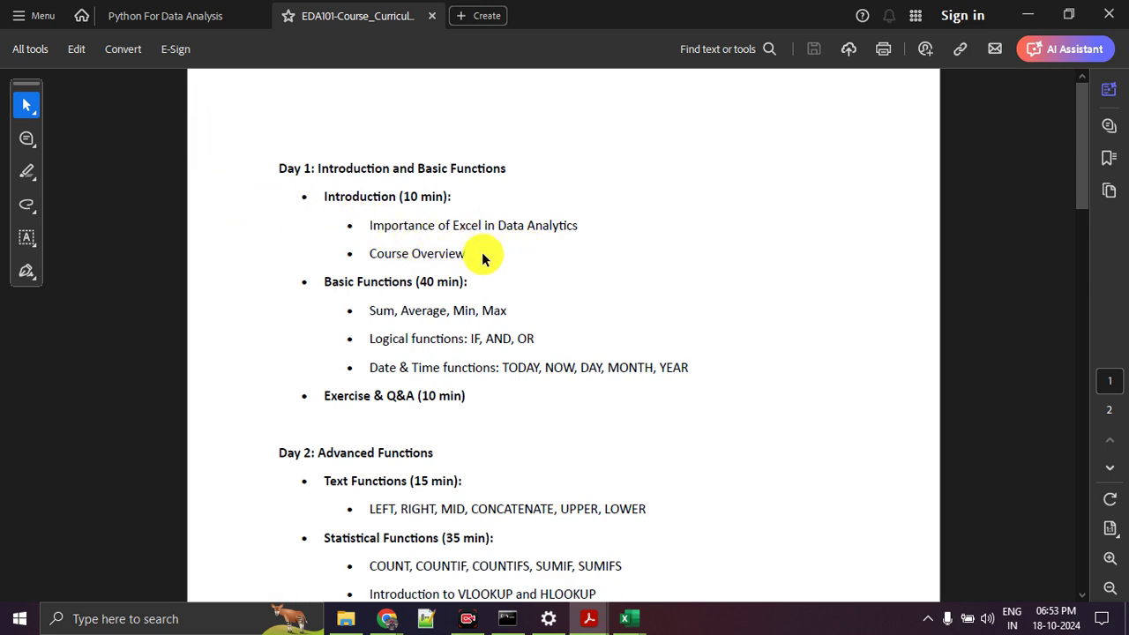
pyautogui.scroll(-3, 458, 253)
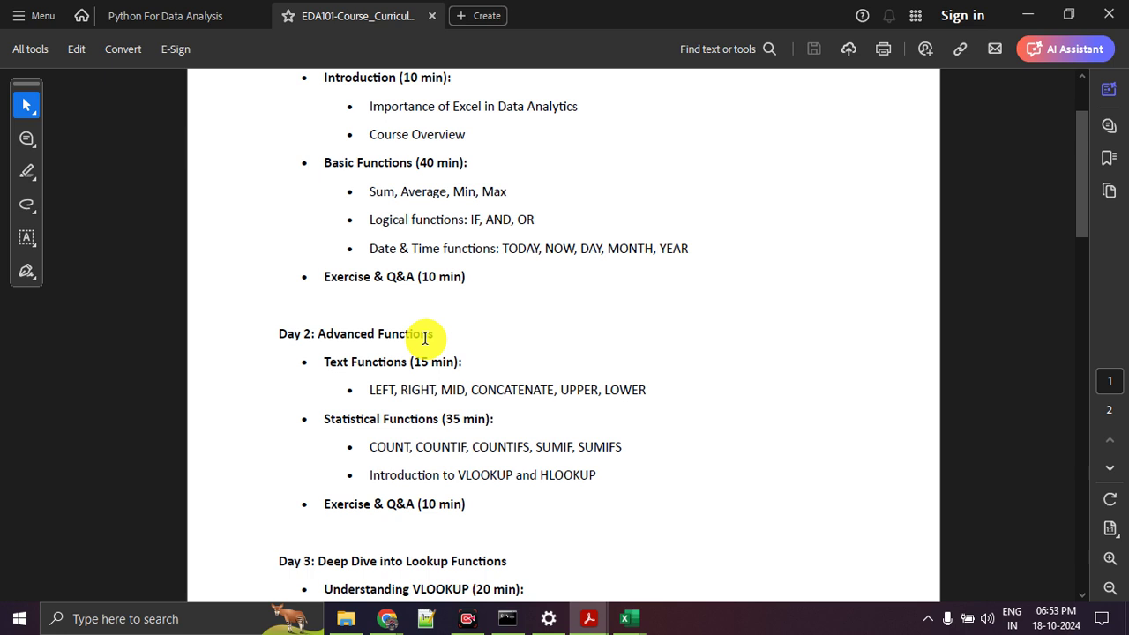
pyautogui.scroll(-1, 353, 344)
pyautogui.scroll(-2, 388, 332)
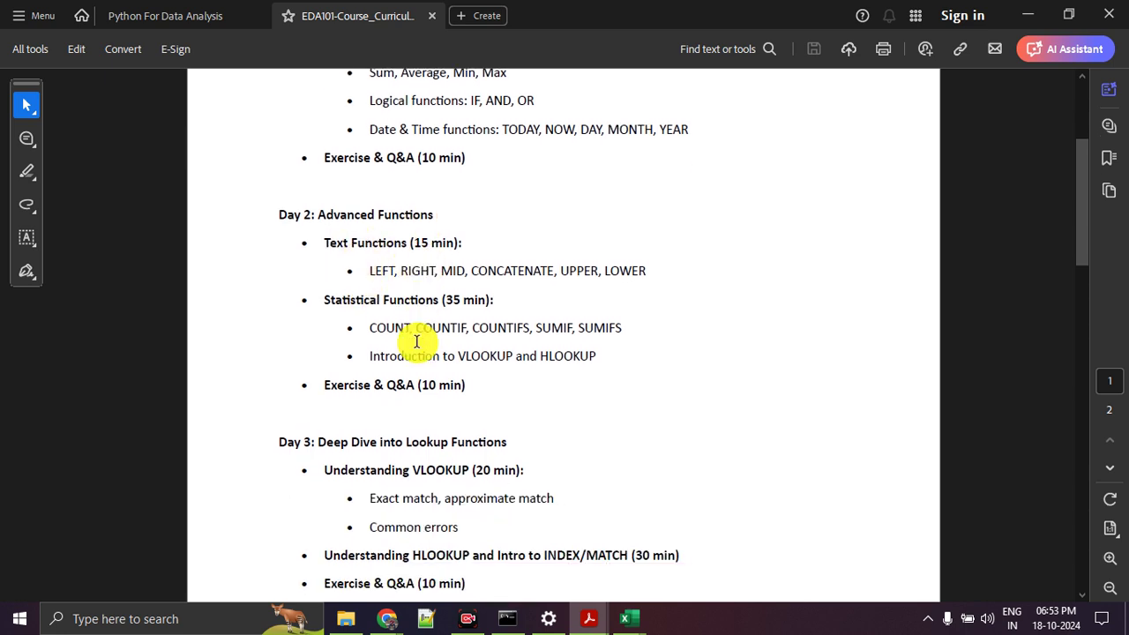
pyautogui.scroll(-1, 420, 300)
pyautogui.scroll(-1, 474, 315)
pyautogui.scroll(-1, 504, 327)
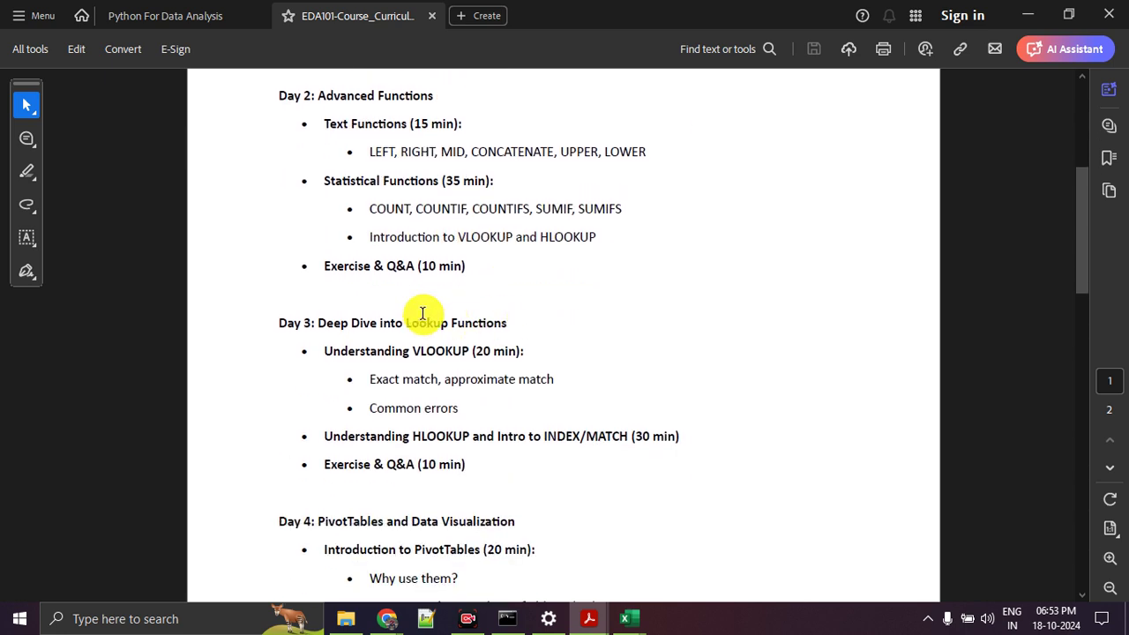
pyautogui.moveTo(509, 236); pyautogui.dragTo(629, 239)
pyautogui.click(565, 243)
pyautogui.moveTo(458, 236); pyautogui.dragTo(618, 240)
# - Scroll to the Day 5 and Day 6 Solver and Data Analysis Toolpak topics, then close the PDF
pyautogui.scroll(-2, 620, 297)
pyautogui.scroll(-1, 615, 302)
pyautogui.scroll(-1, 615, 302)
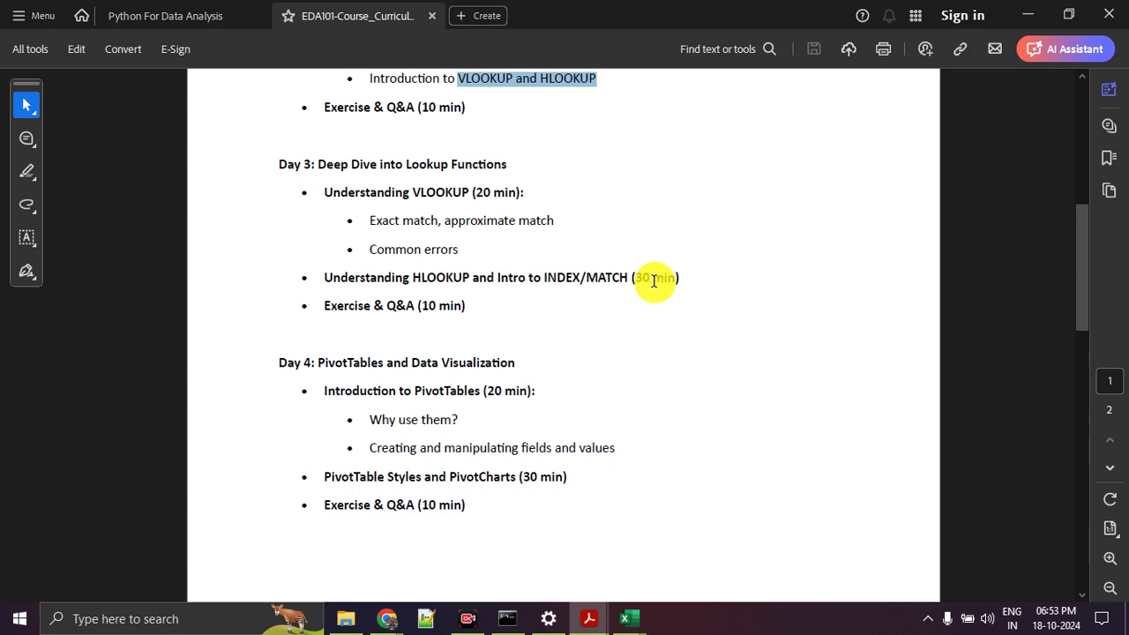
pyautogui.scroll(-2, 429, 277)
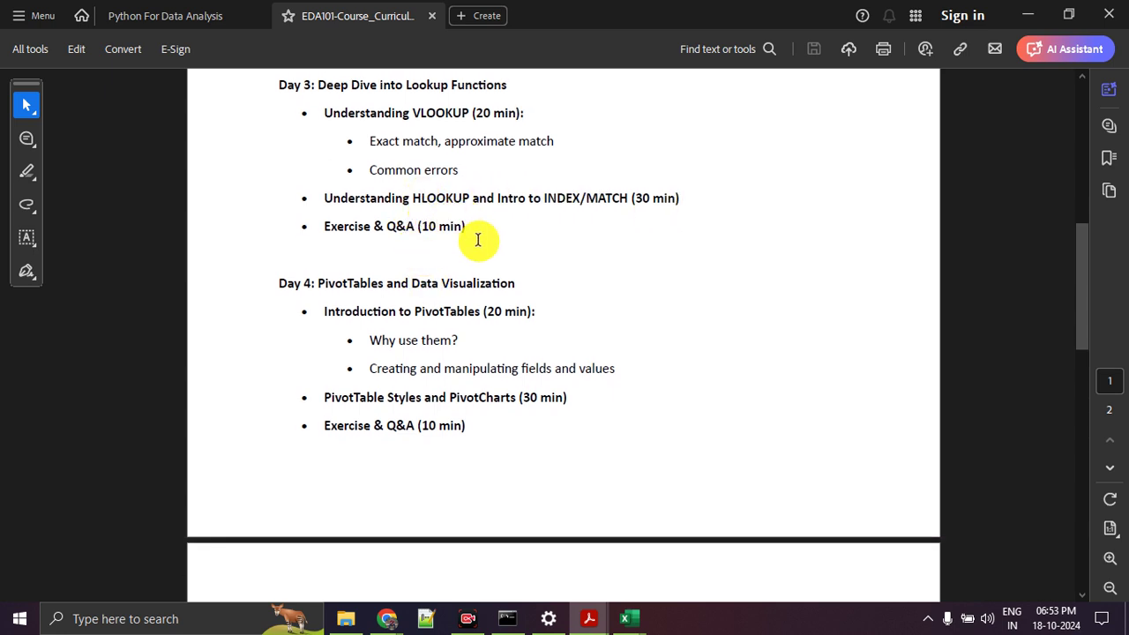
pyautogui.scroll(-1, 476, 240)
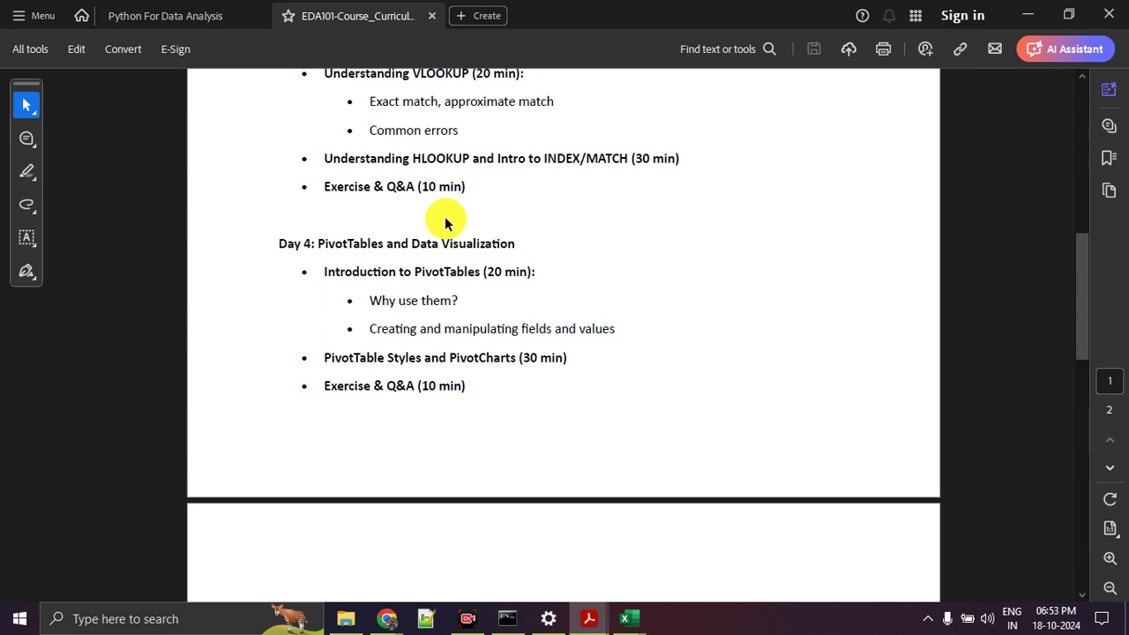
pyautogui.scroll(-1, 445, 222)
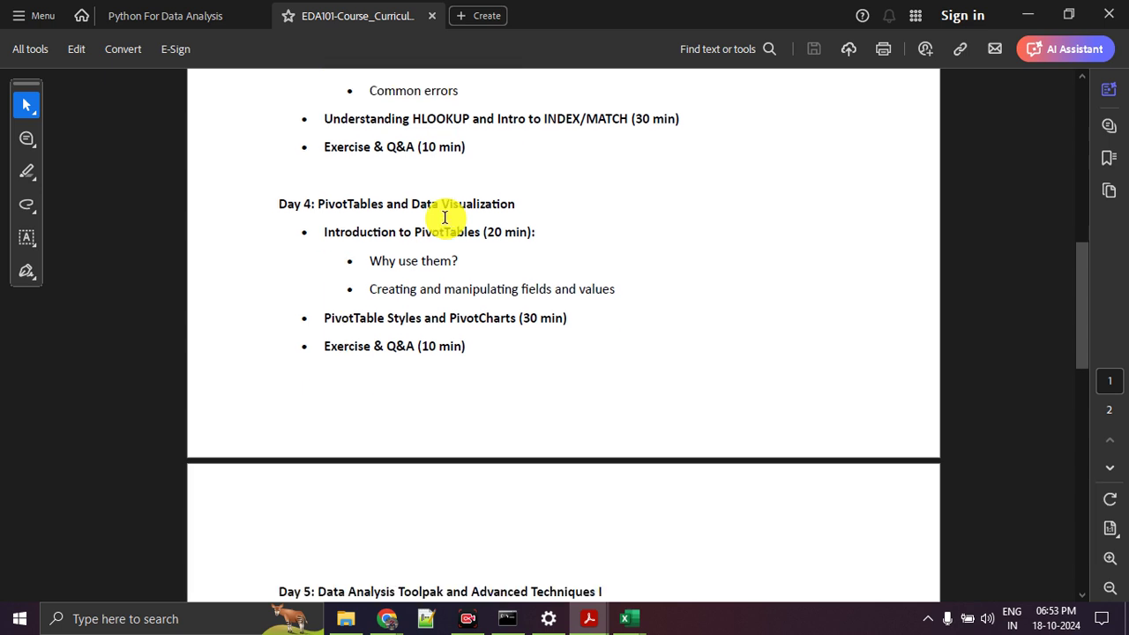
pyautogui.scroll(-1, 444, 221)
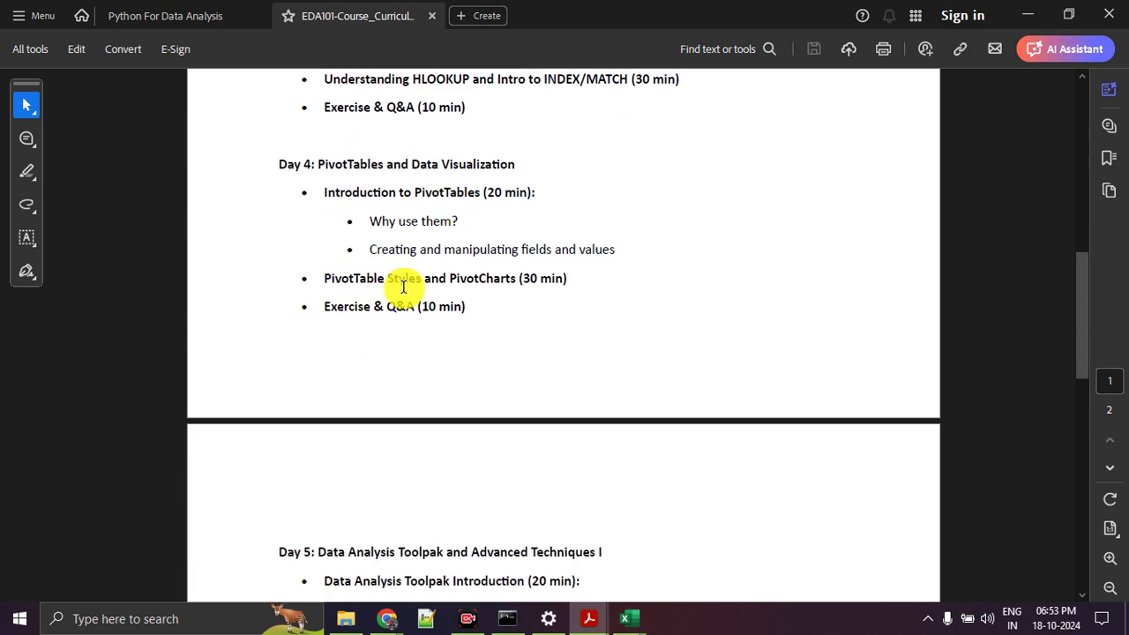
pyautogui.scroll(-1, 404, 286)
pyautogui.scroll(-1, 403, 288)
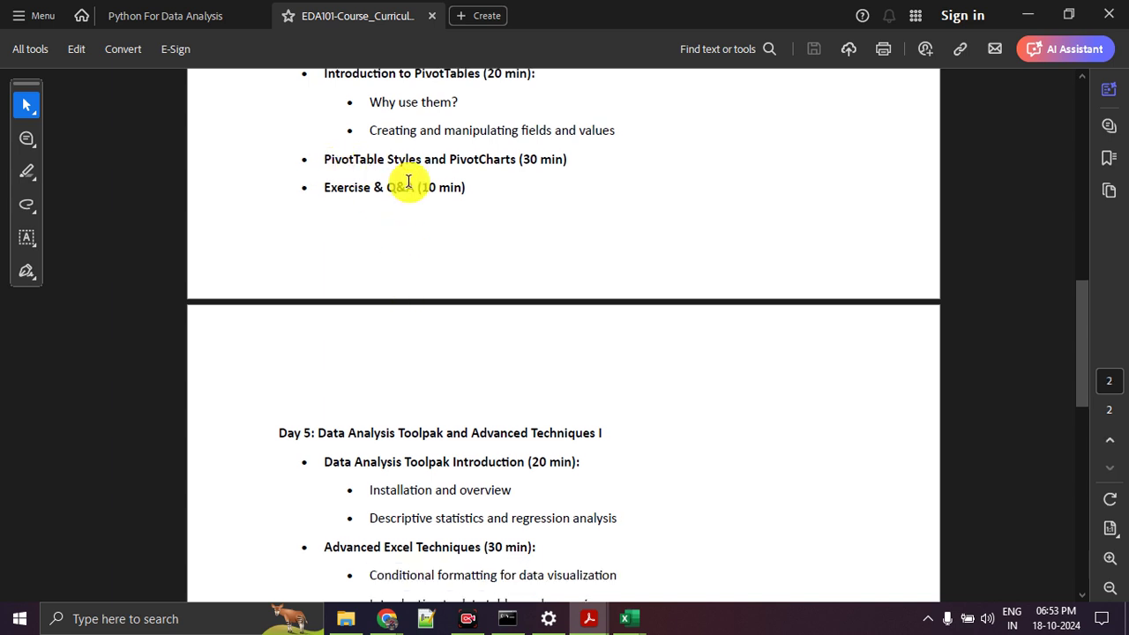
pyautogui.scroll(-2, 446, 205)
pyautogui.scroll(-1, 447, 205)
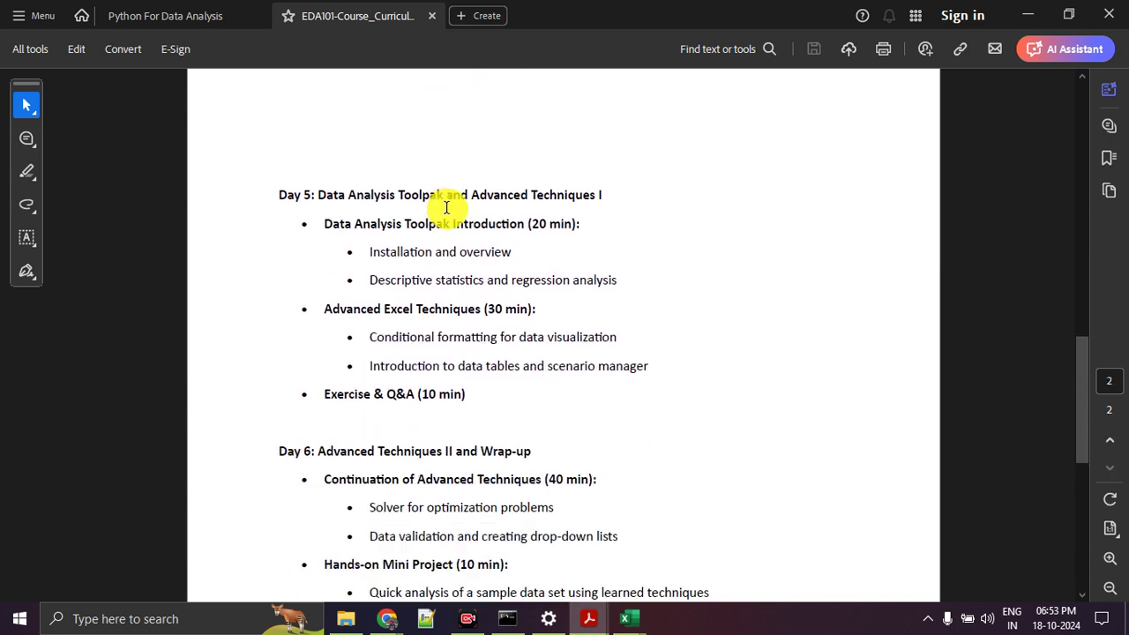
pyautogui.scroll(-3, 446, 207)
pyautogui.scroll(-1, 448, 210)
pyautogui.scroll(-1, 507, 328)
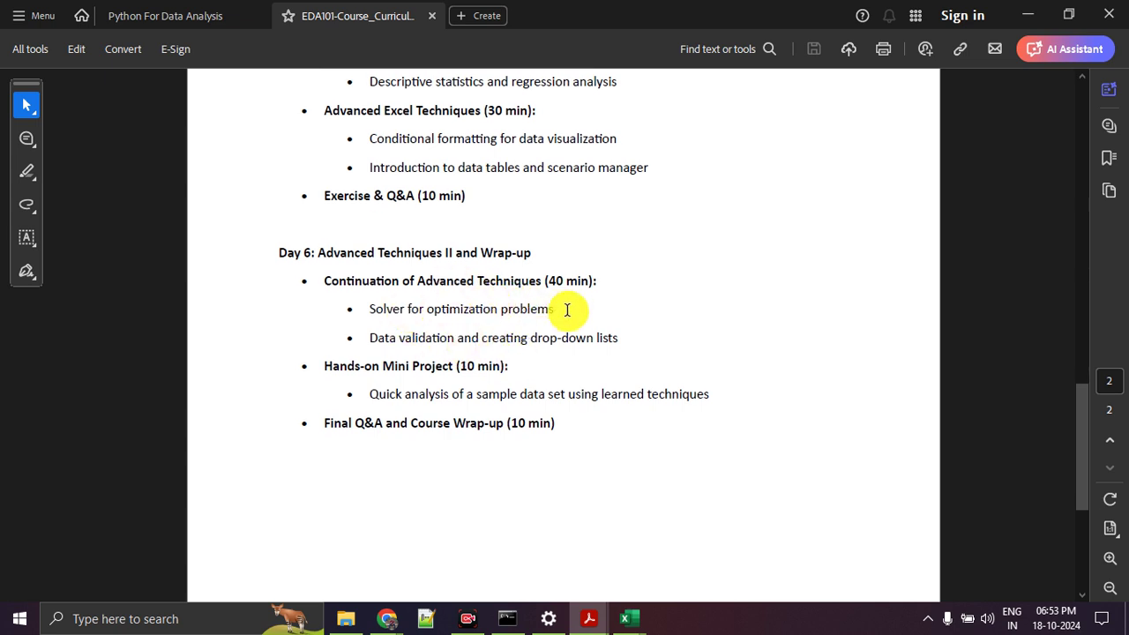
pyautogui.scroll(1, 568, 309)
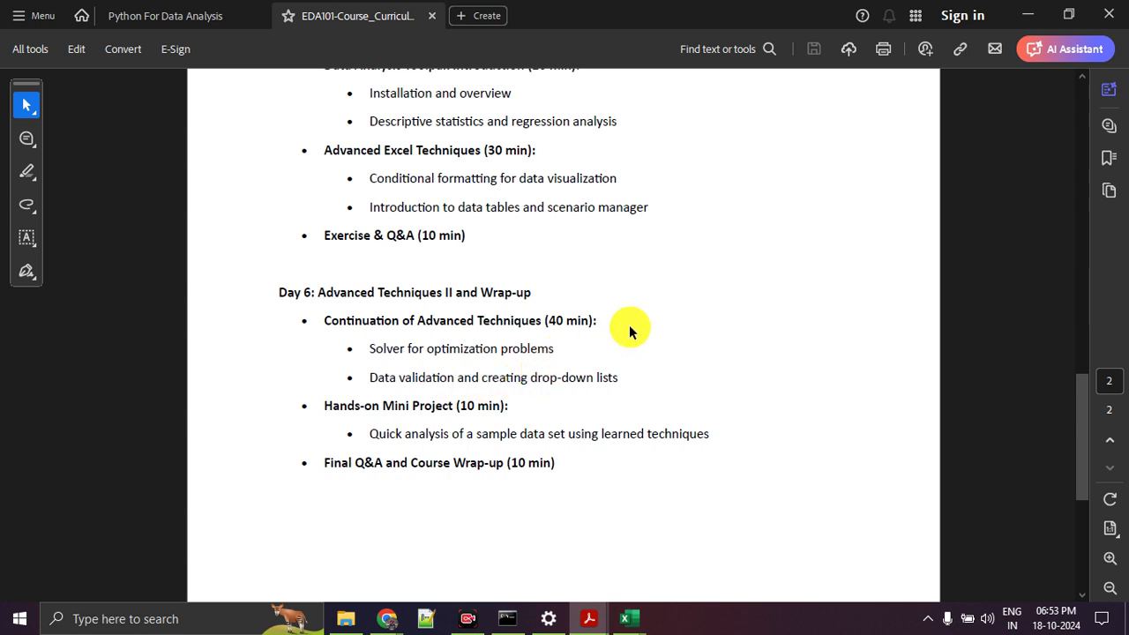
pyautogui.scroll(1, 630, 325)
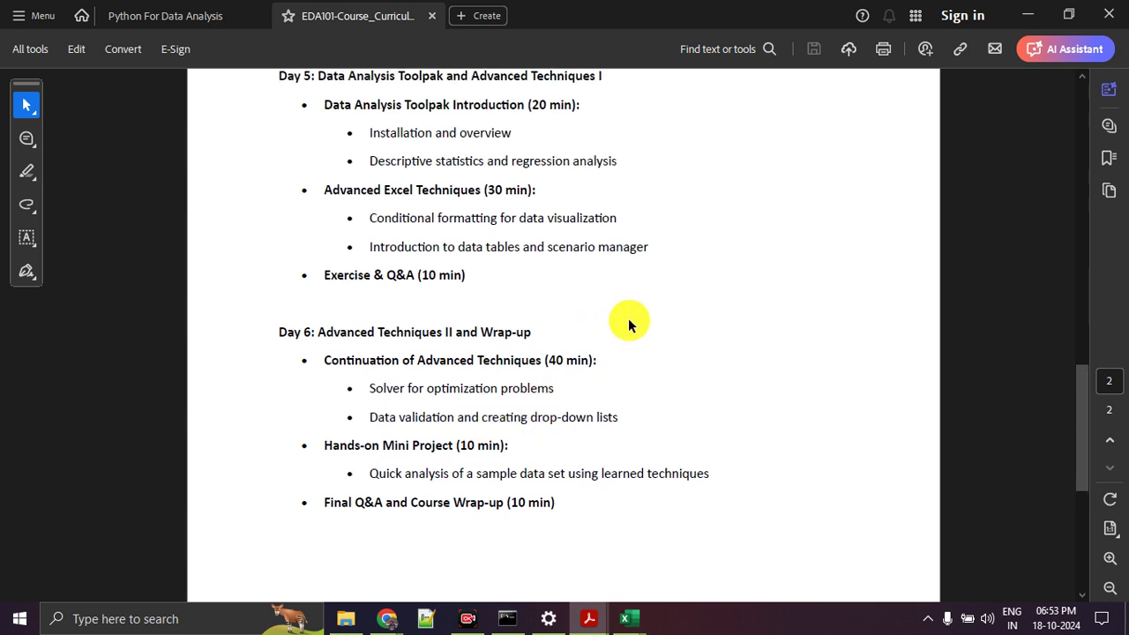
pyautogui.scroll(1, 628, 324)
pyautogui.scroll(-2, 673, 318)
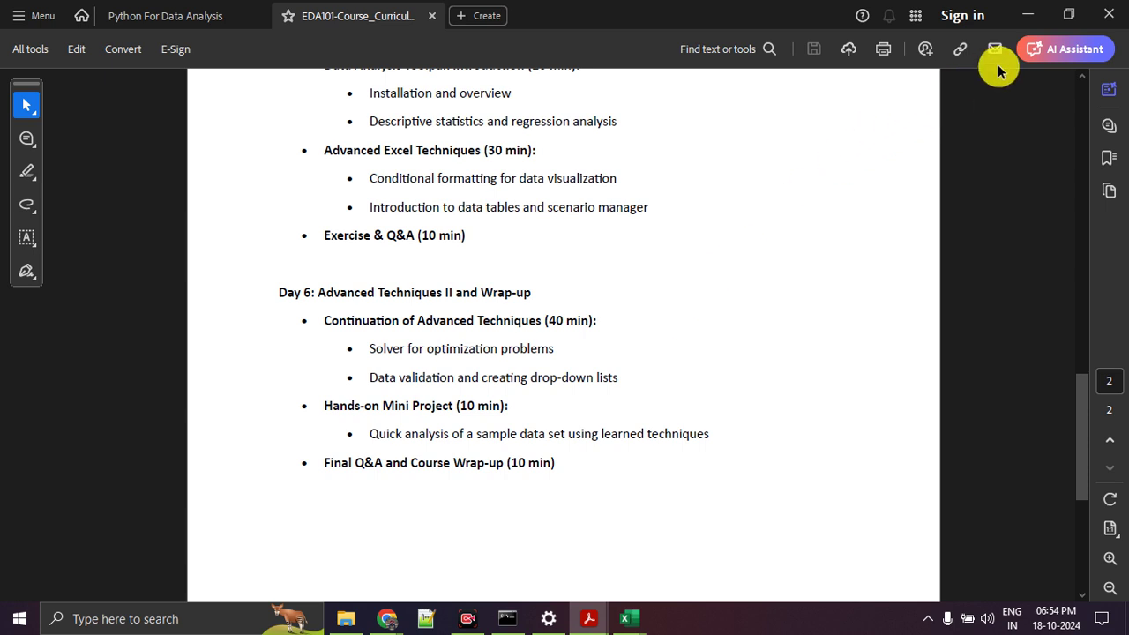
pyautogui.click(1102, 13)
# - Open the EDA101-Course Charter PDF from File Explorer, then bring the Google Meet window back to the front
pyautogui.click(307, 251)
pyautogui.doubleClick(307, 250)
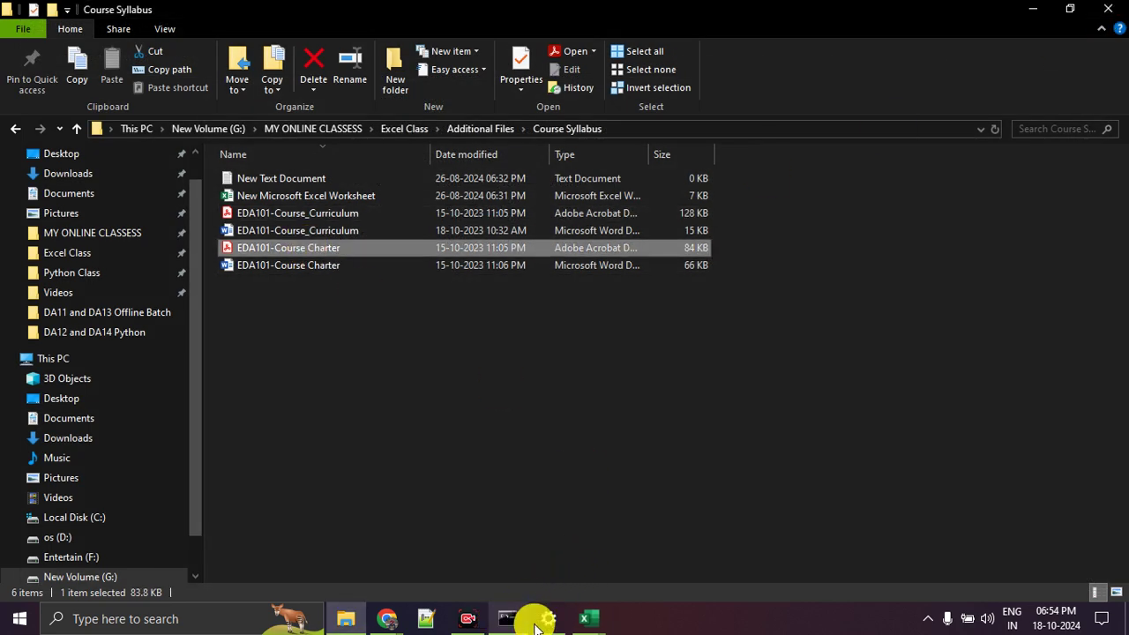
pyautogui.click(507, 620)
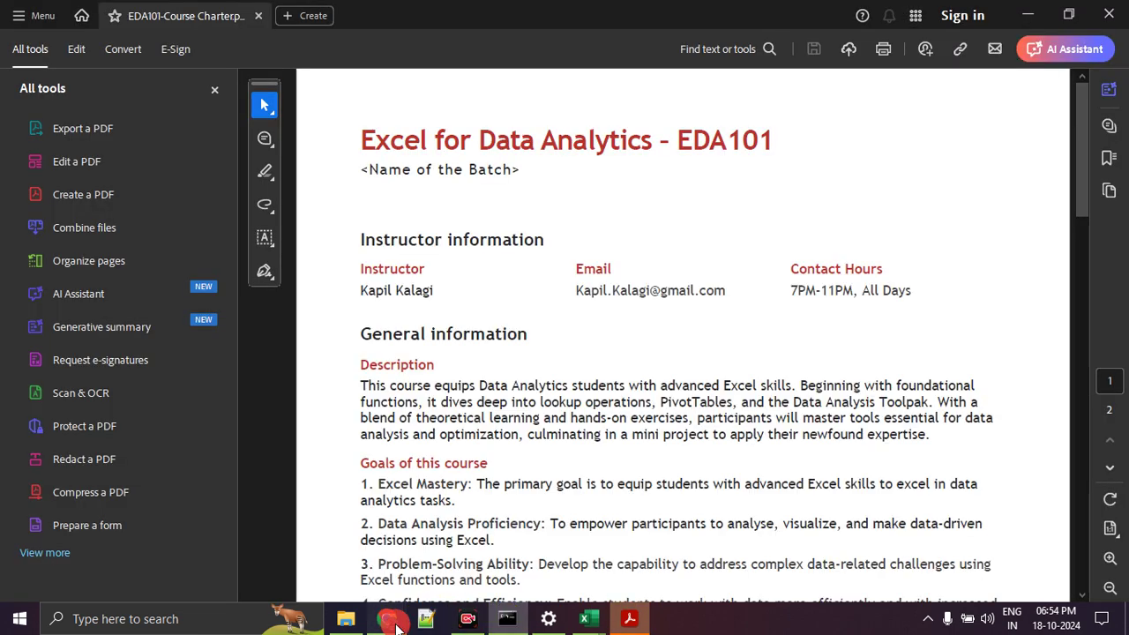
pyautogui.moveTo(386, 620)
pyautogui.click(331, 578)
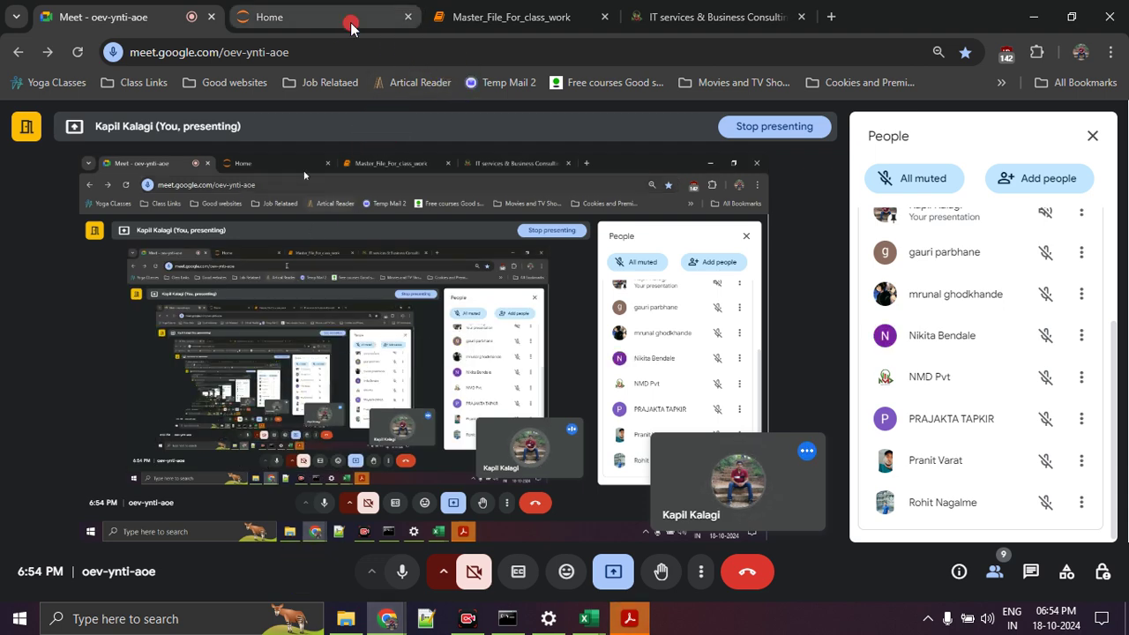
# - Check Jupyter's running kernels and terminals, then return to the Meet tab
pyautogui.click(348, 19)
pyautogui.click(199, 185)
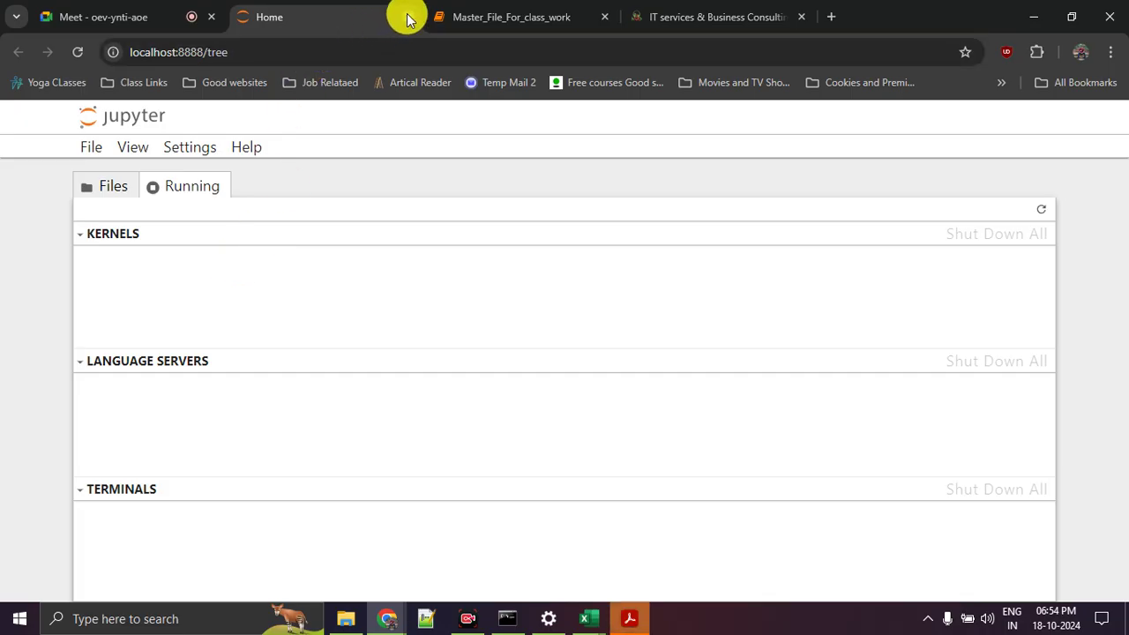
pyautogui.hotkey('ctrl', 'Tab')
pyautogui.hotkey('ctrl', 'Tab')
pyautogui.hotkey('ctrl', 'Tab')
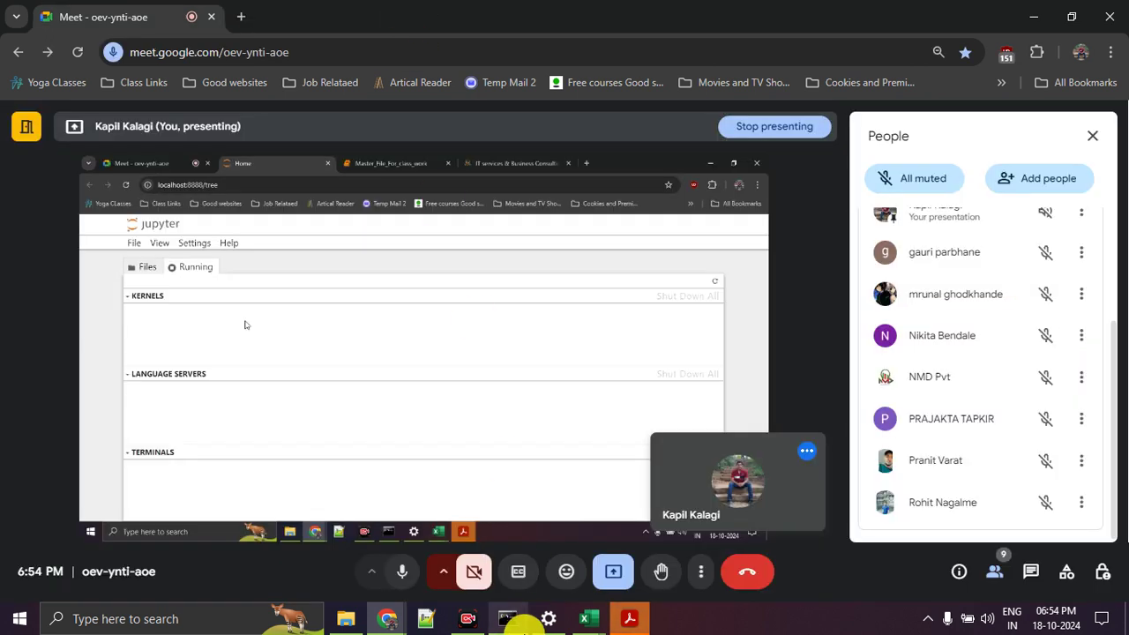
# - Shut down the Jupyter server window and bring the Course Charter PDF back up
pyautogui.click(509, 620)
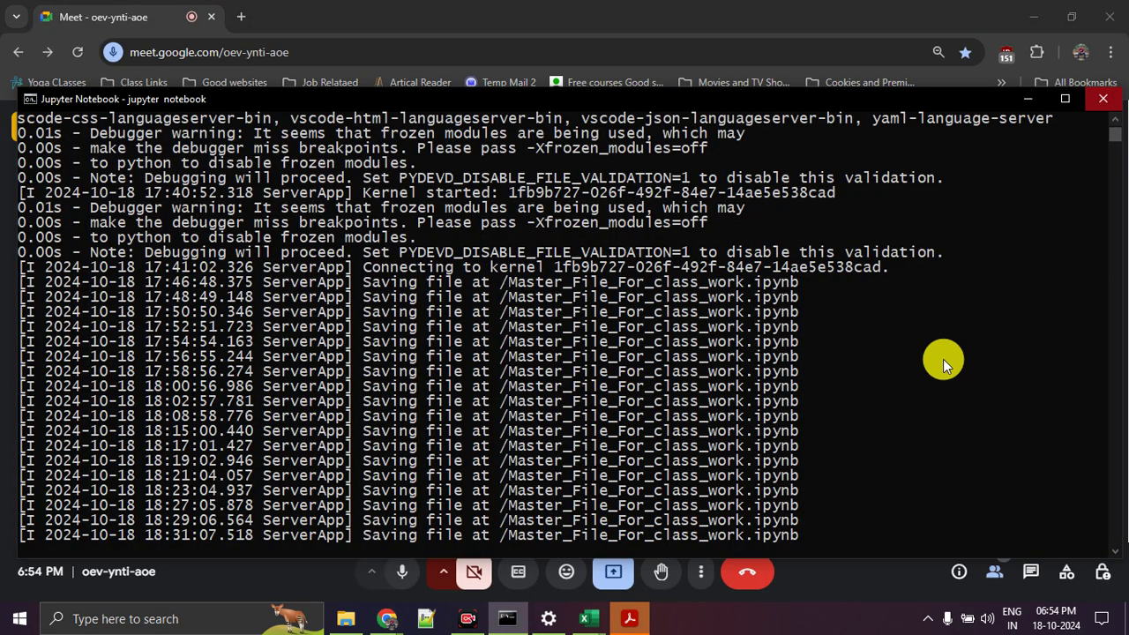
pyautogui.hotkey('alt', 'F4')
pyautogui.click(546, 622)
pyautogui.click(507, 620)
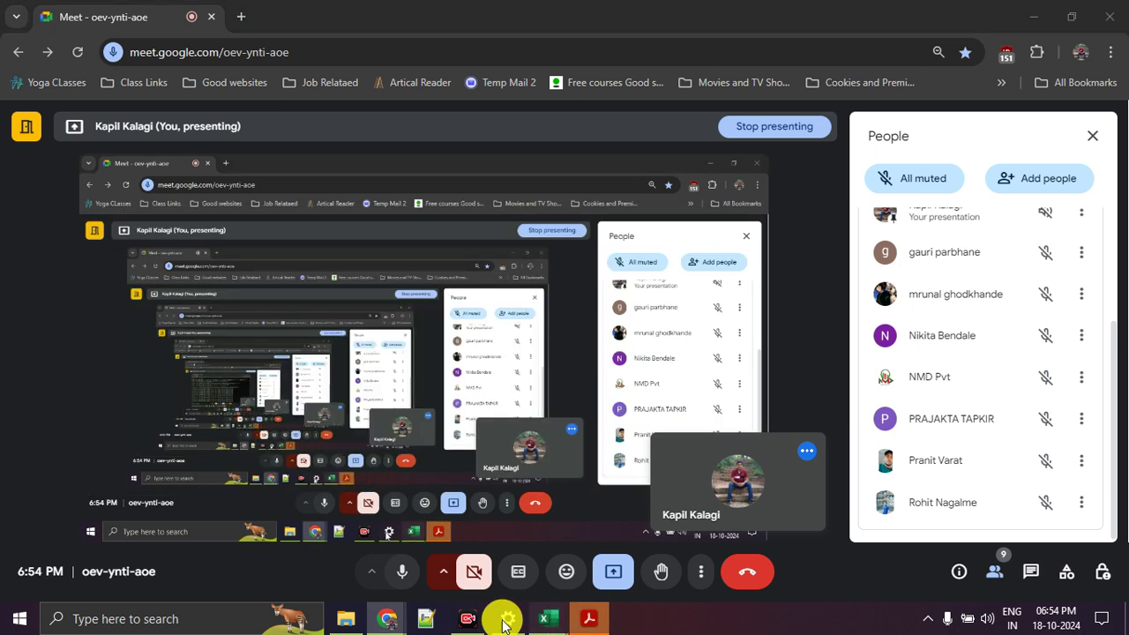
pyautogui.click(1109, 15)
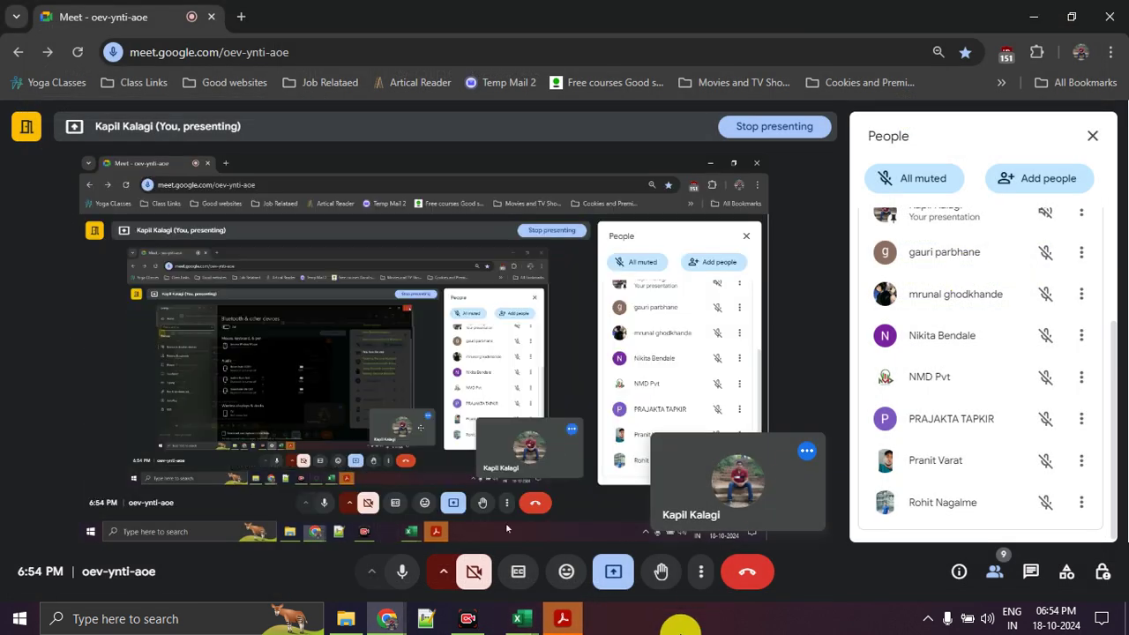
pyautogui.click(549, 618)
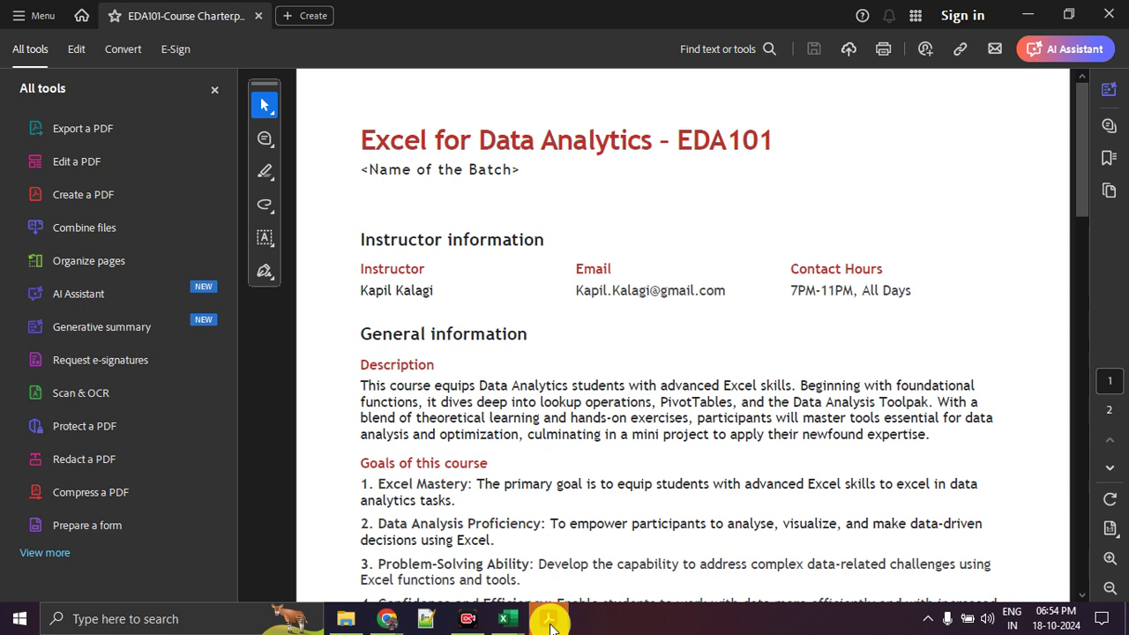
# - Close the All tools side panel so page 1 of the Course Charter fills the view
pyautogui.click(215, 90)
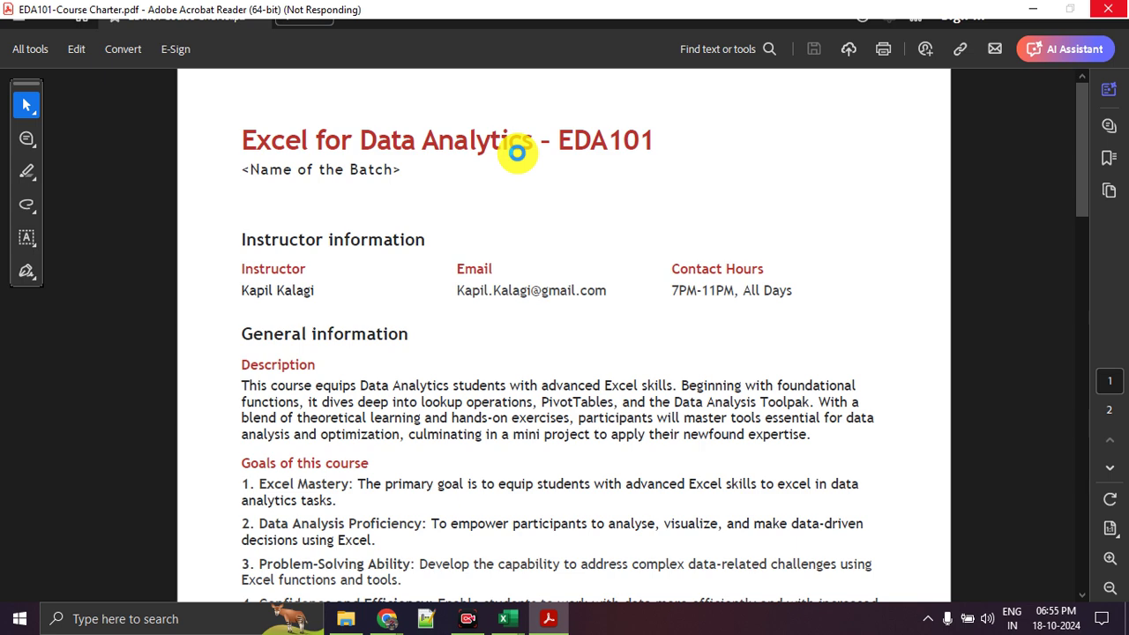
pyautogui.scroll(-2, 518, 156)
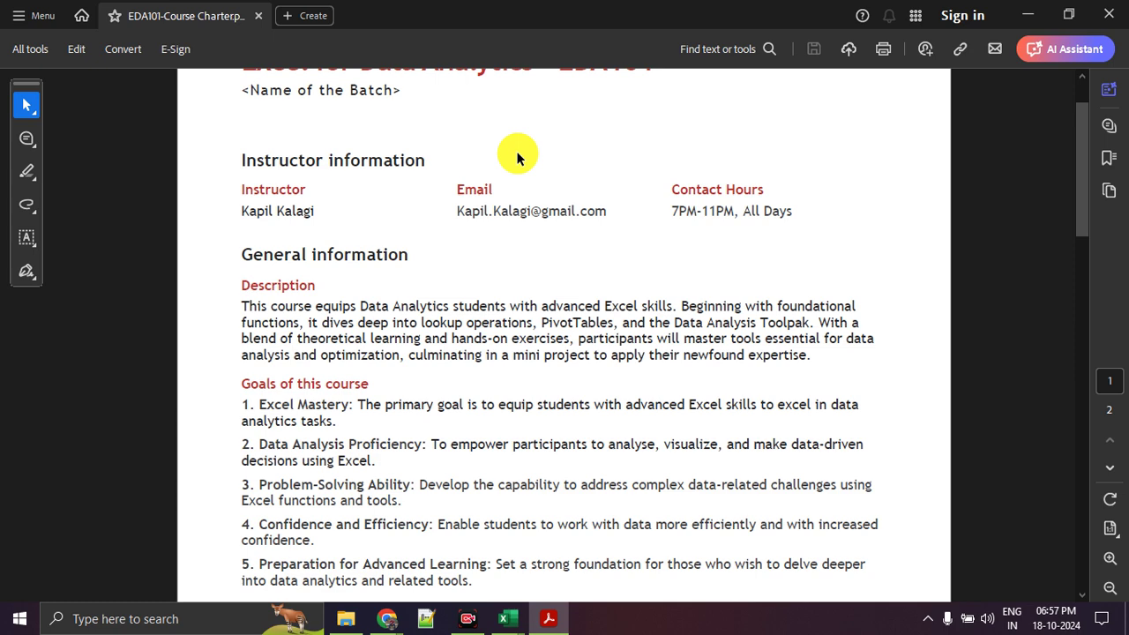
pyautogui.scroll(-2, 403, 161)
# - Scroll through the course goals, highlighting 'Data Analysis Proficiency' and goal 3, down to Expectations
pyautogui.scroll(-1, 416, 167)
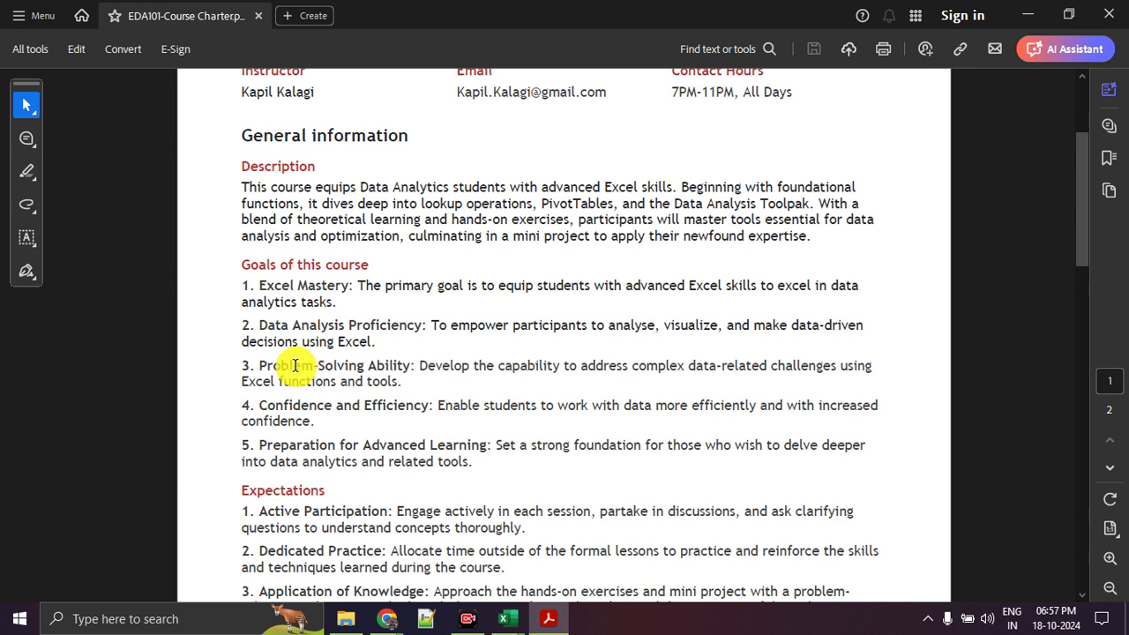
pyautogui.moveTo(259, 325); pyautogui.dragTo(423, 326)
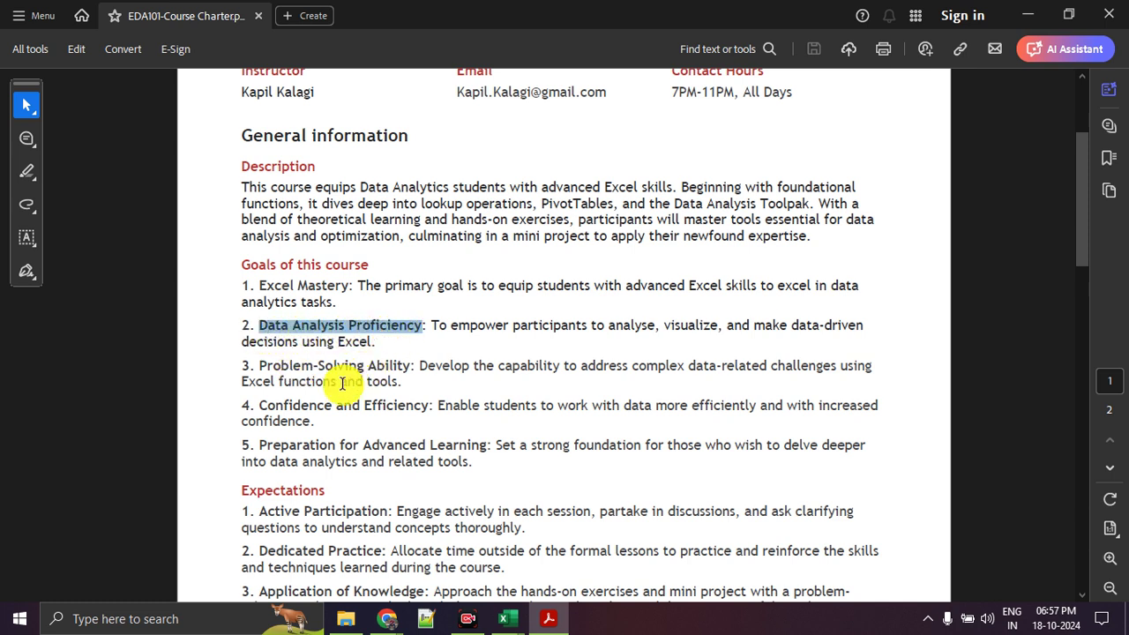
pyautogui.moveTo(285, 374); pyautogui.dragTo(404, 375)
pyautogui.click(410, 386)
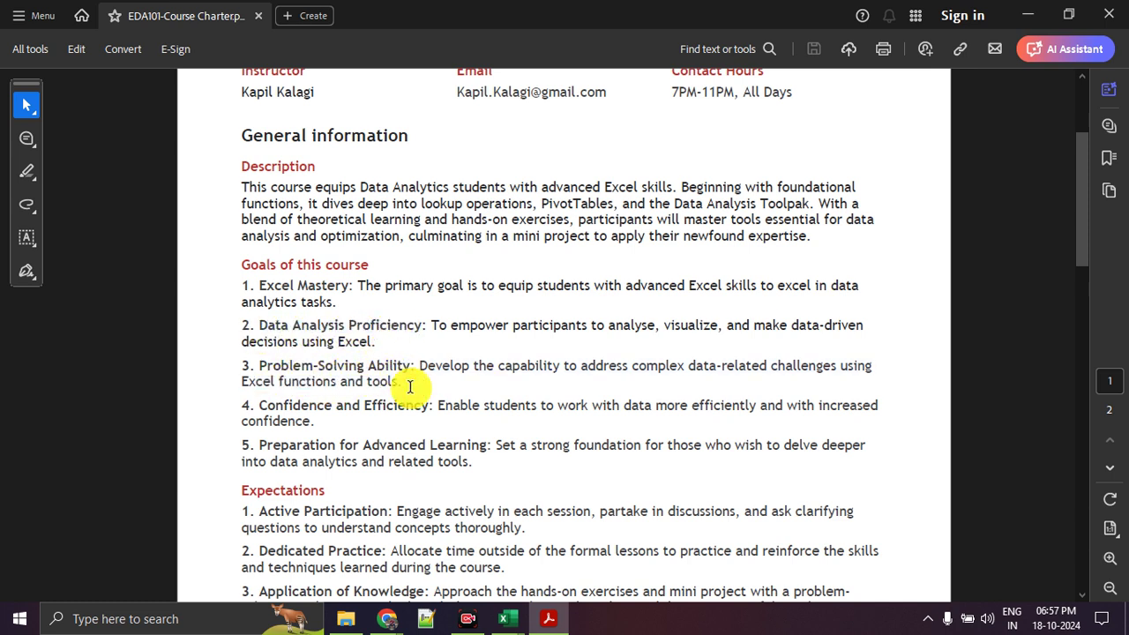
pyautogui.scroll(-1, 409, 386)
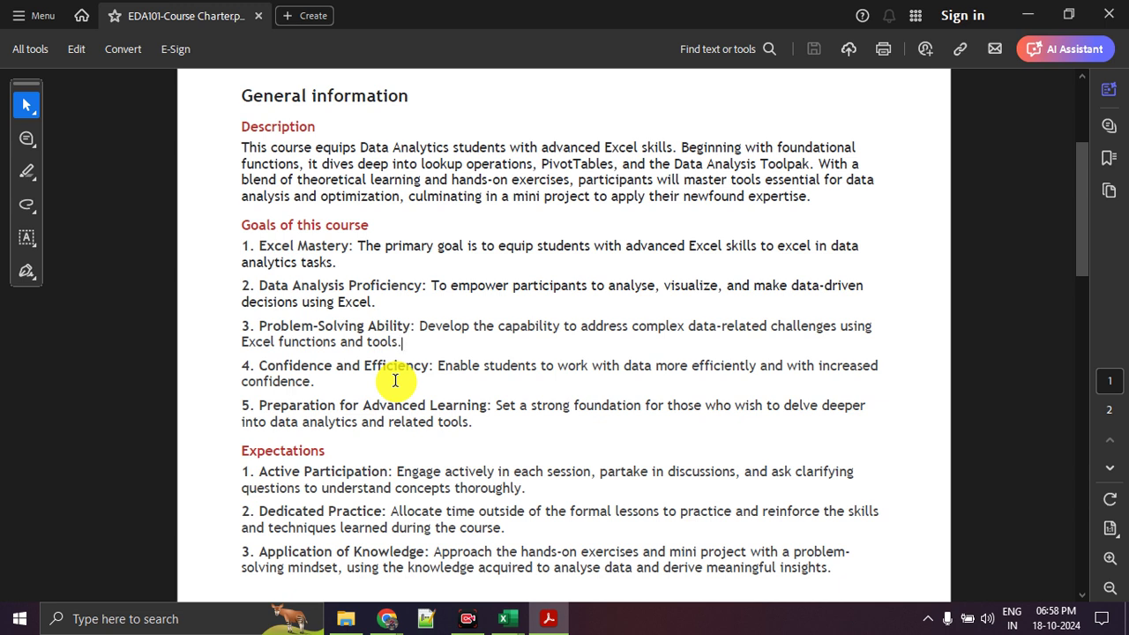
pyautogui.scroll(-1, 400, 379)
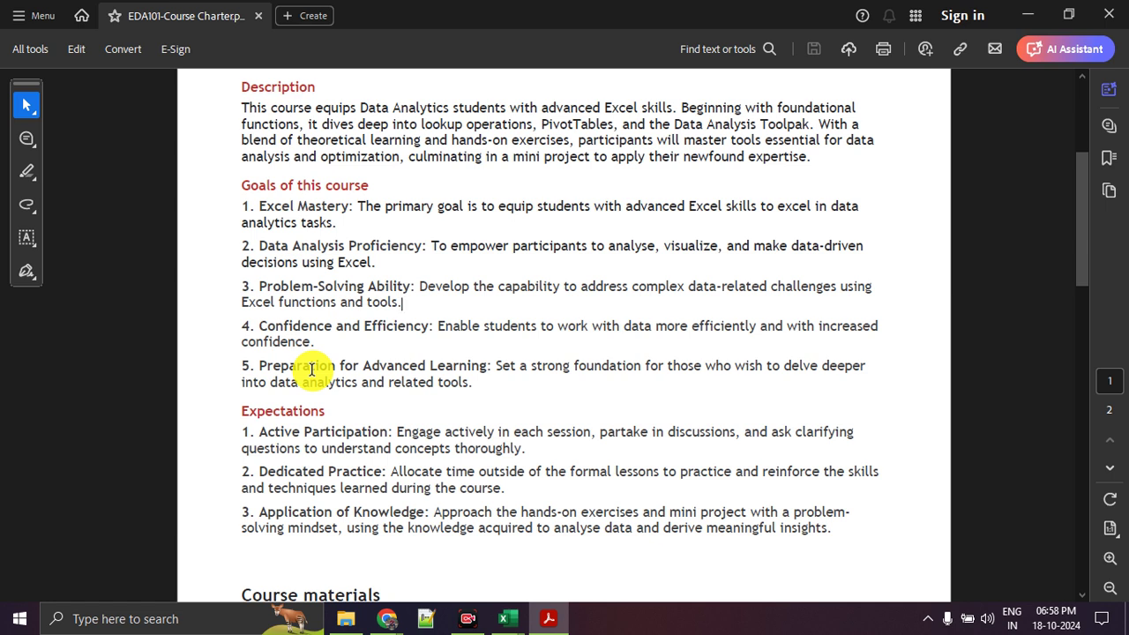
pyautogui.scroll(-1, 378, 297)
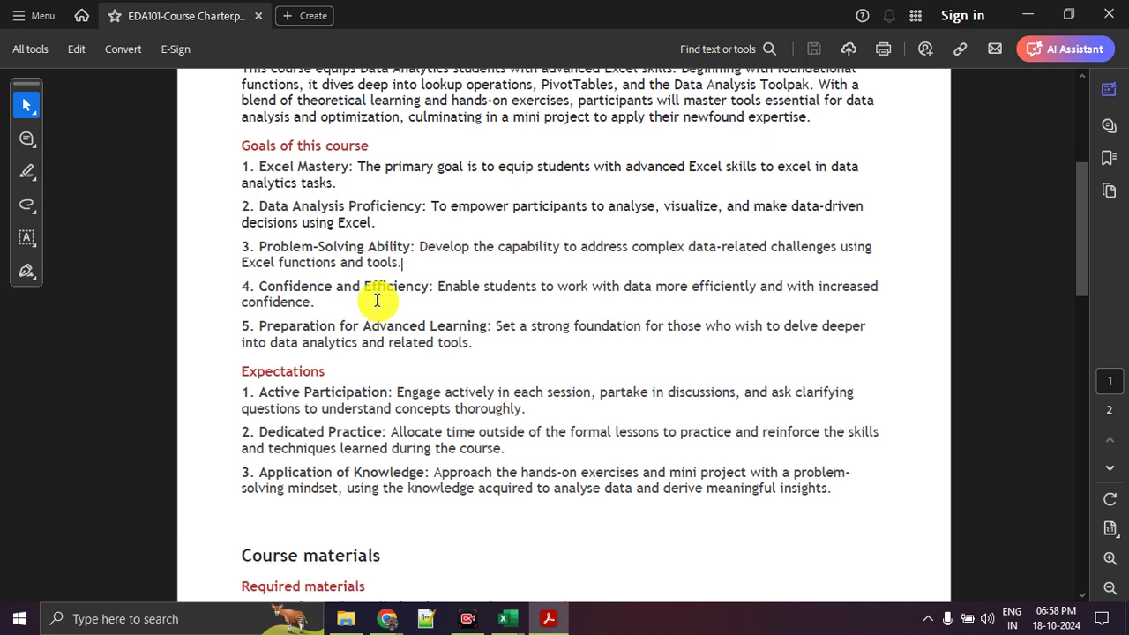
# - Highlight 'Active Participation', the Microsoft Excel 'activated on personal PC' requirement, and Datasets
pyautogui.moveTo(261, 393); pyautogui.dragTo(388, 398)
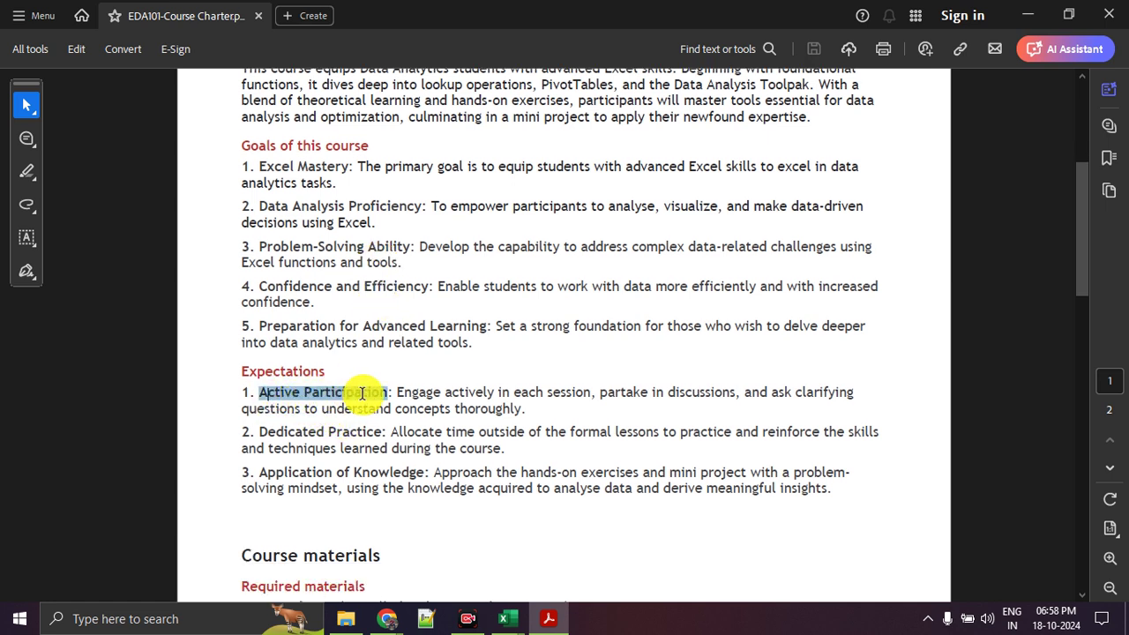
pyautogui.click(385, 371)
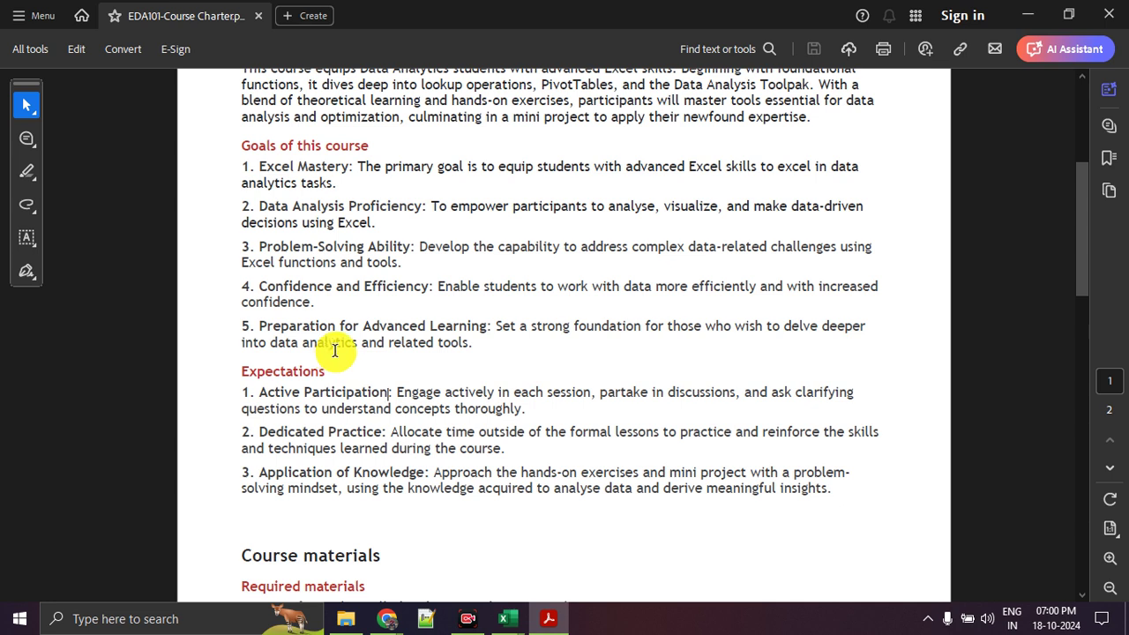
pyautogui.scroll(-3, 402, 353)
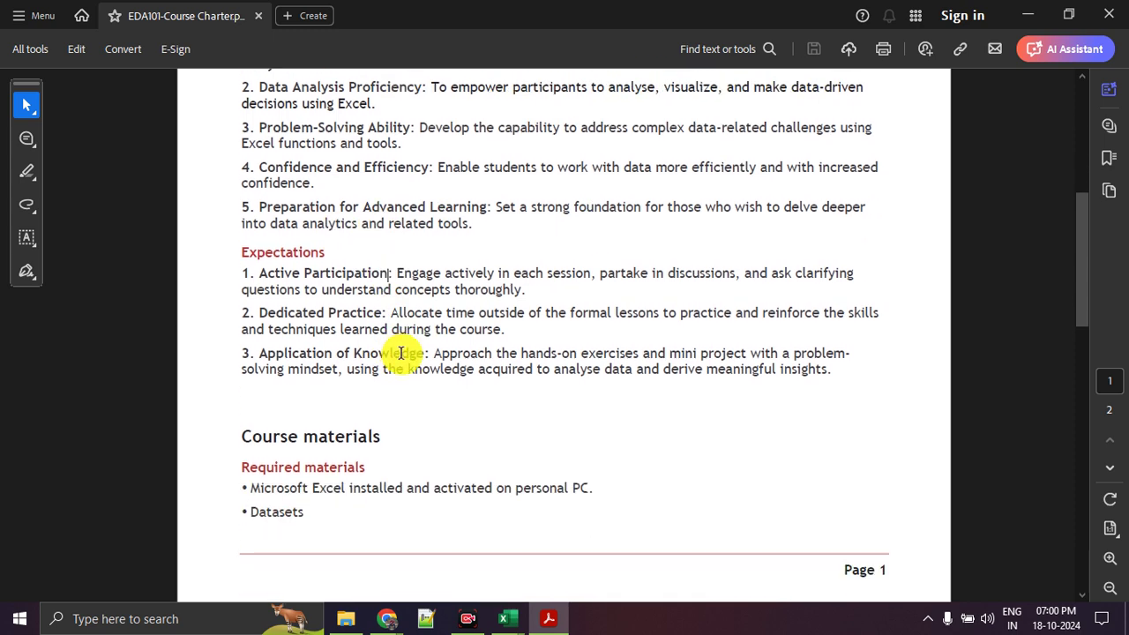
pyautogui.scroll(-2, 401, 353)
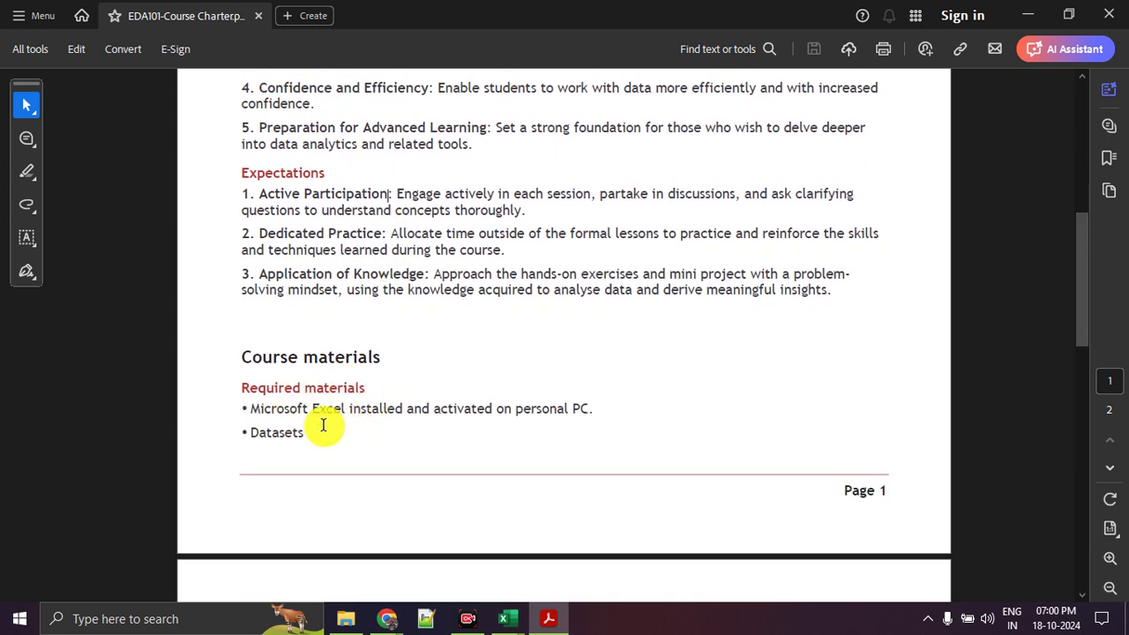
pyautogui.moveTo(252, 410); pyautogui.dragTo(516, 420)
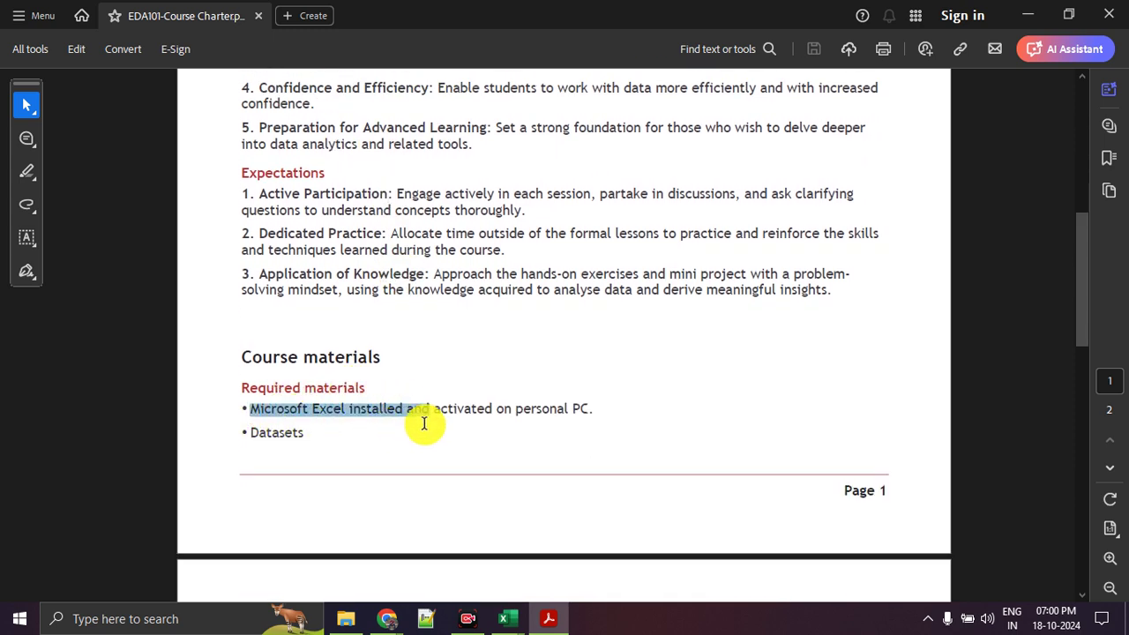
pyautogui.click(494, 420)
pyautogui.moveTo(433, 412); pyautogui.dragTo(595, 420)
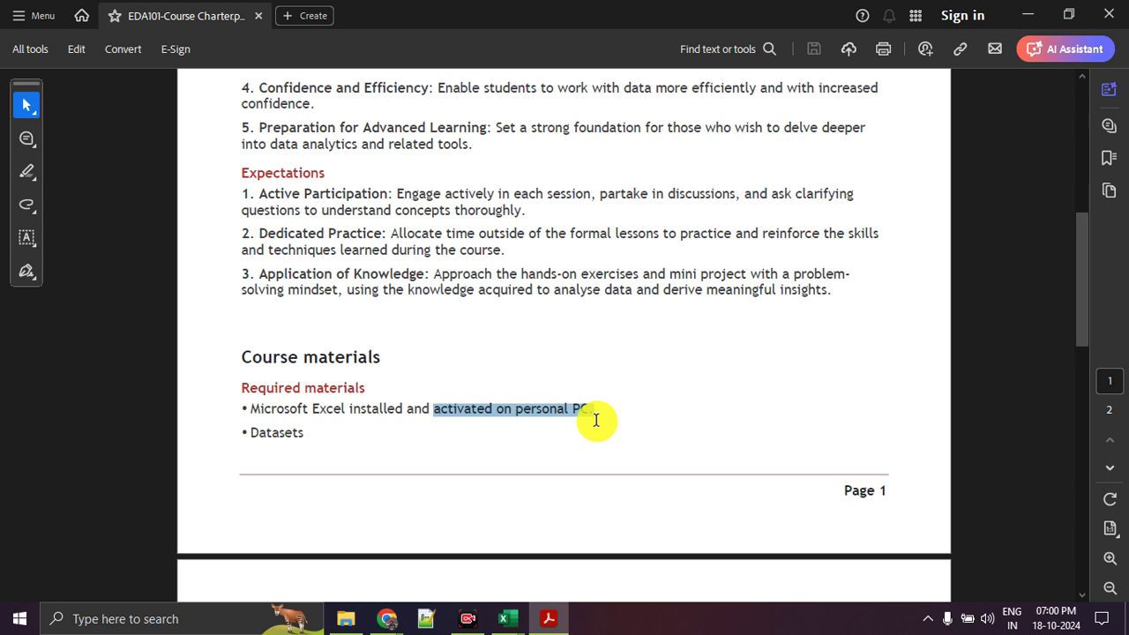
pyautogui.doubleClick(298, 441)
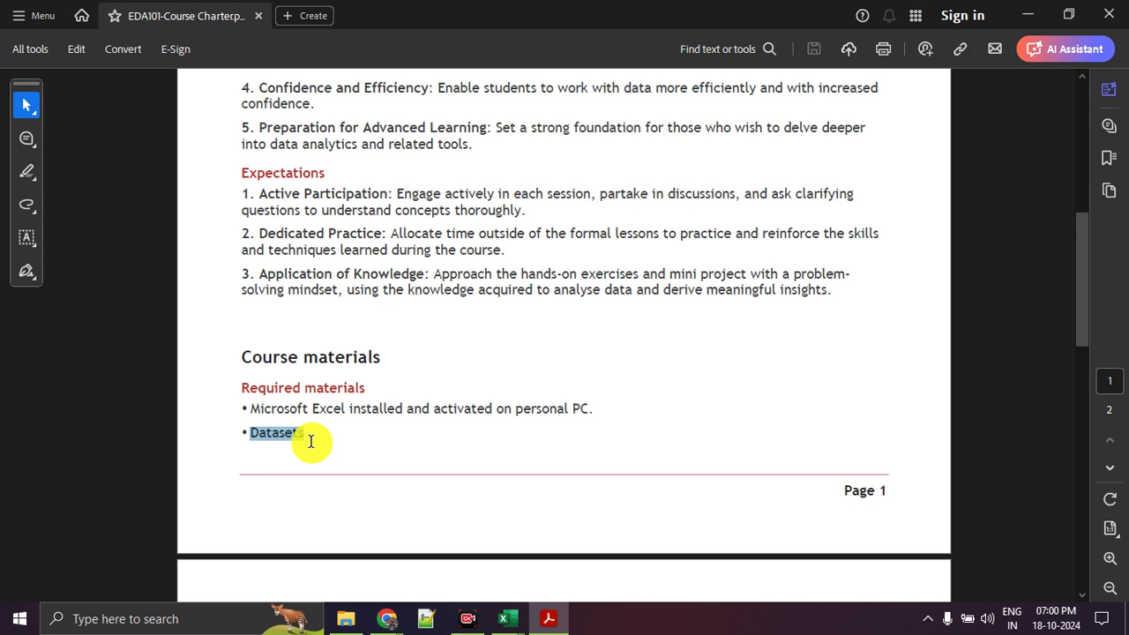
# - Scroll to Optional materials and highlight the 'Access to Internet' and 'OpenAI Account' lines
pyautogui.scroll(-2, 323, 441)
pyautogui.scroll(-3, 353, 438)
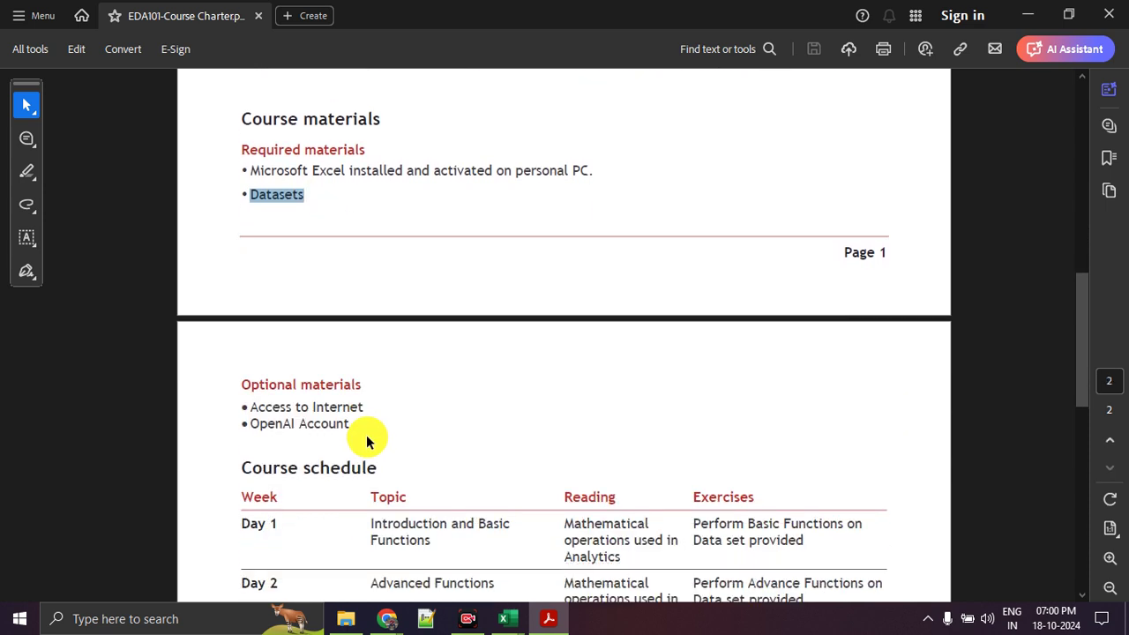
pyautogui.moveTo(251, 406); pyautogui.dragTo(362, 408)
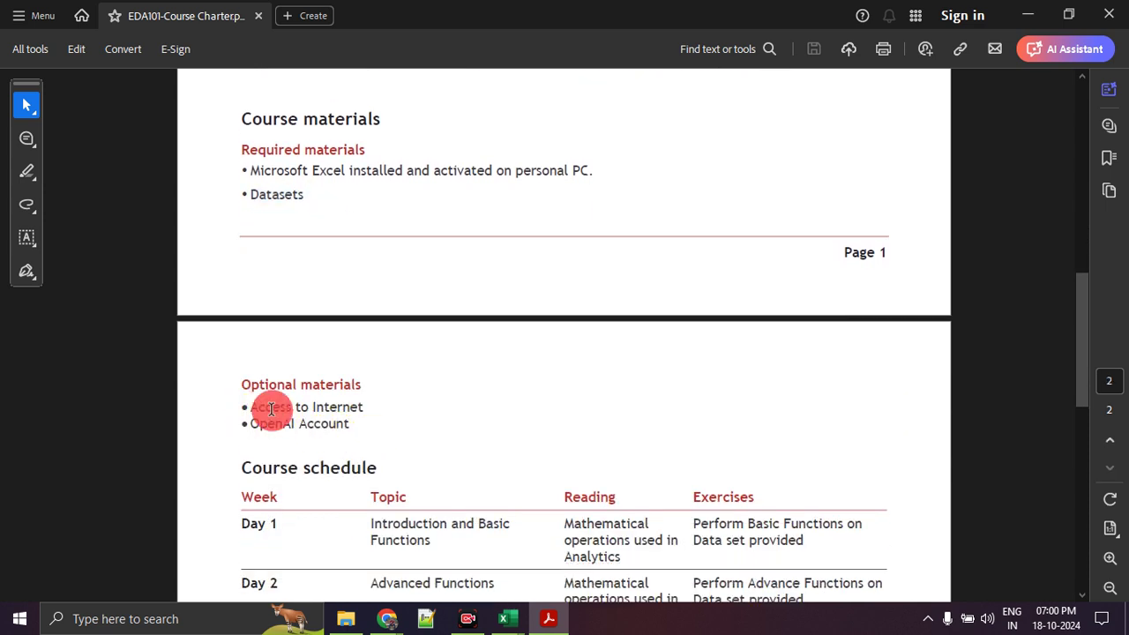
pyautogui.moveTo(250, 425); pyautogui.dragTo(332, 432)
pyautogui.click(353, 427)
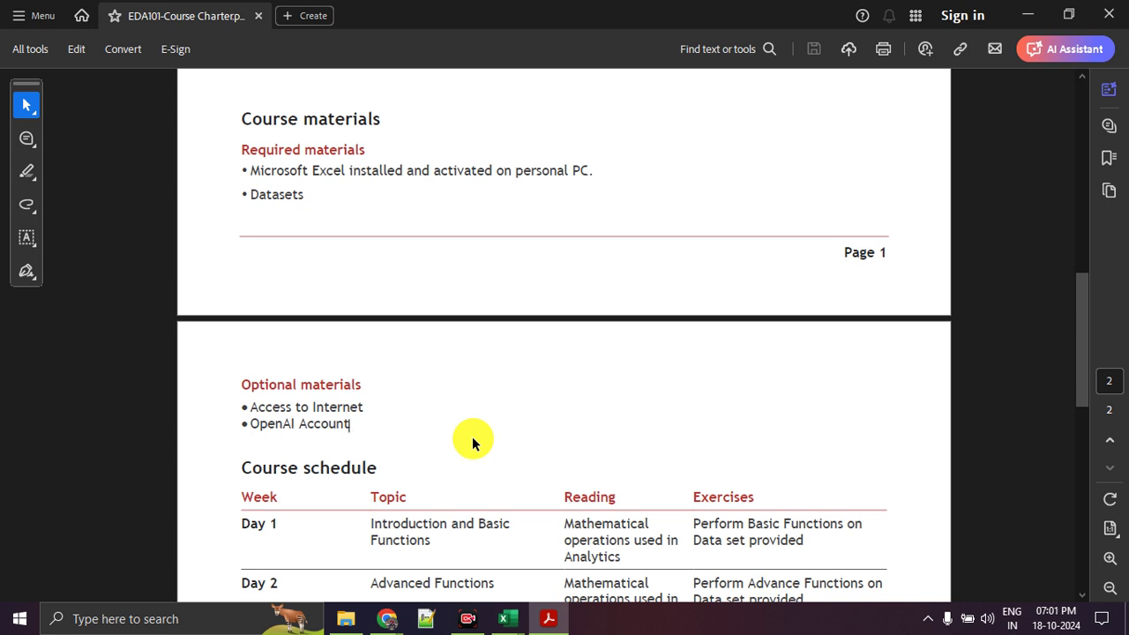
# - Scroll the Day 1–7 schedule to Exam schedule and Additional information, then switch to the Meet call
pyautogui.scroll(-2, 494, 436)
pyautogui.scroll(-1, 485, 433)
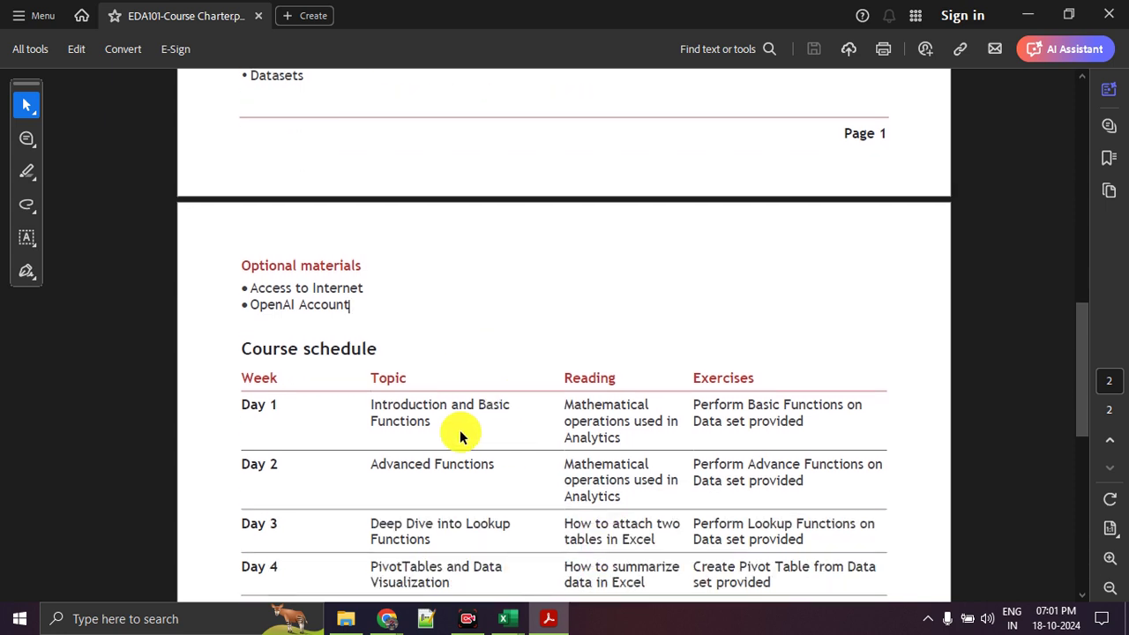
pyautogui.scroll(-1, 397, 397)
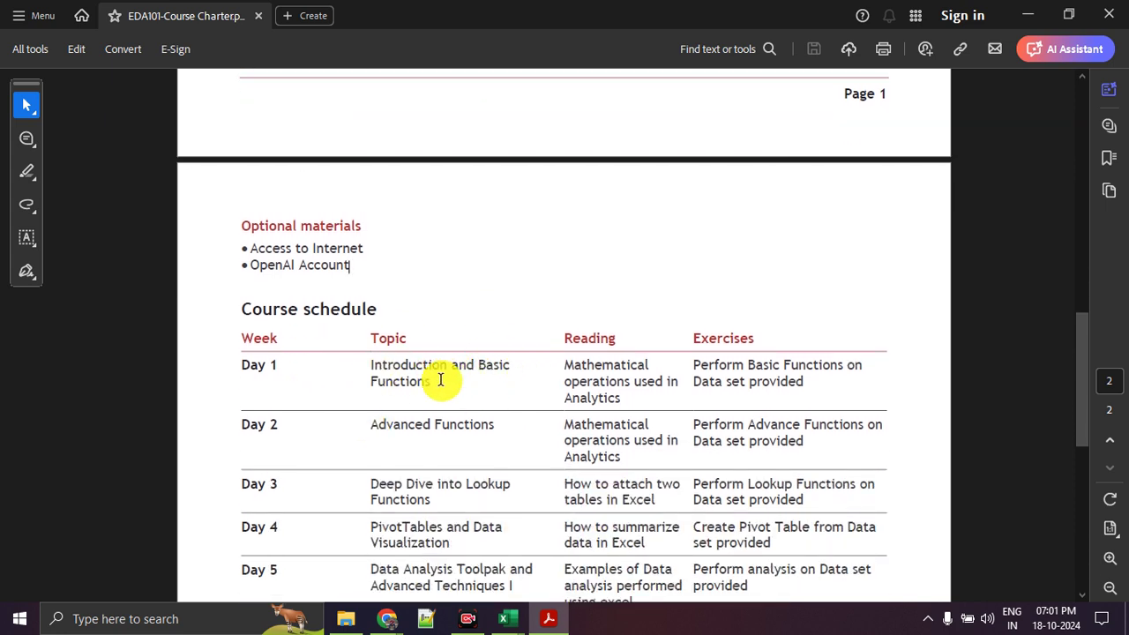
pyautogui.scroll(-2, 463, 380)
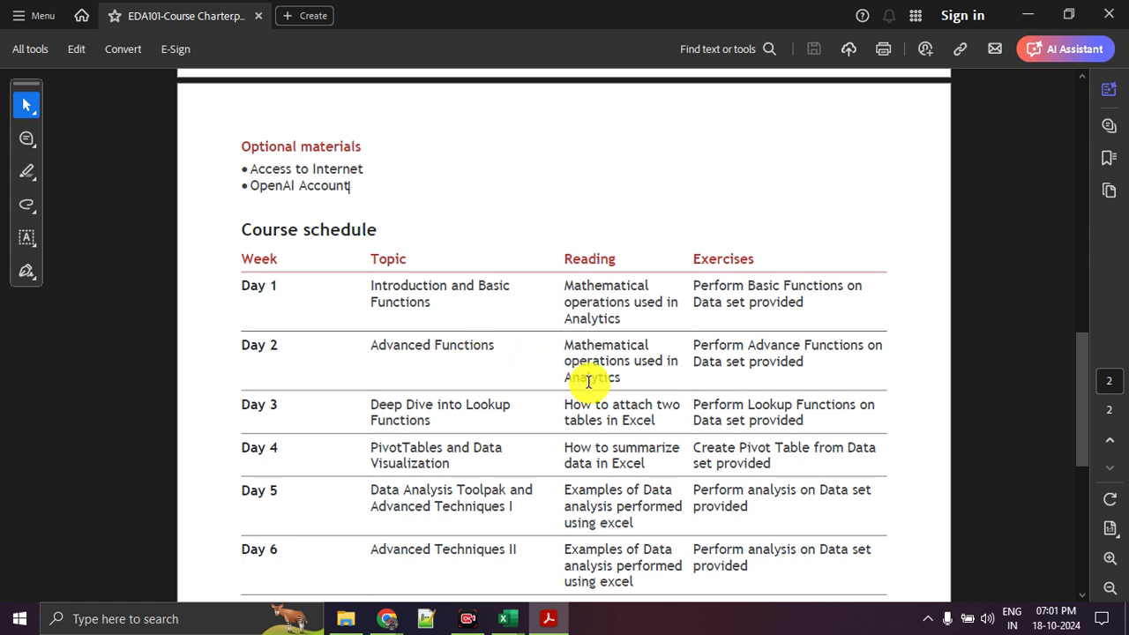
pyautogui.scroll(-2, 406, 430)
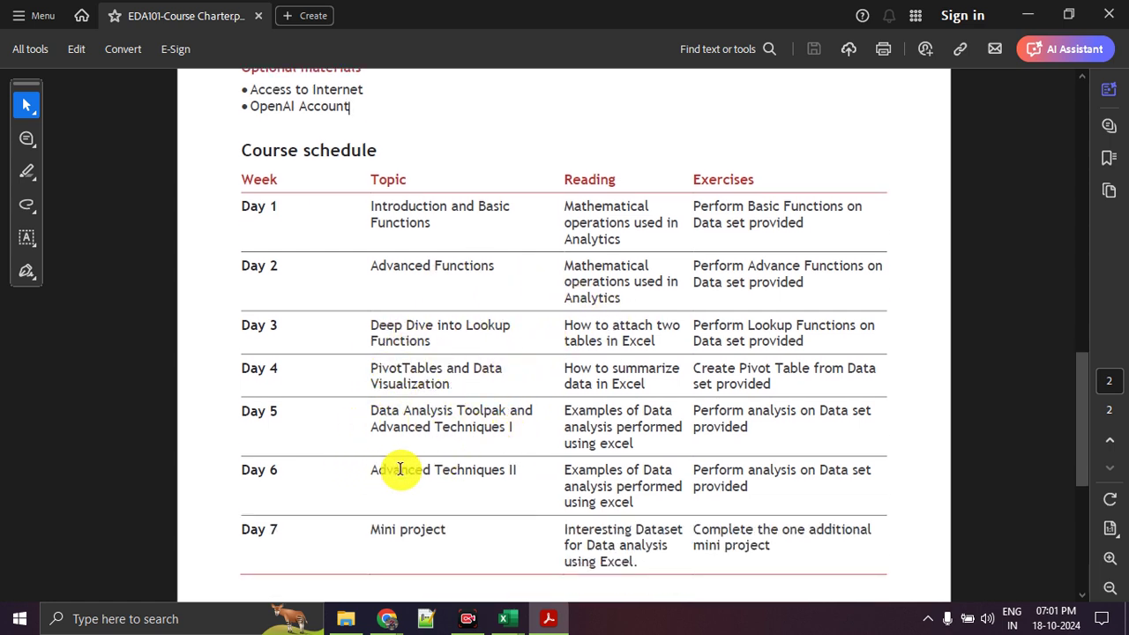
pyautogui.scroll(-1, 386, 466)
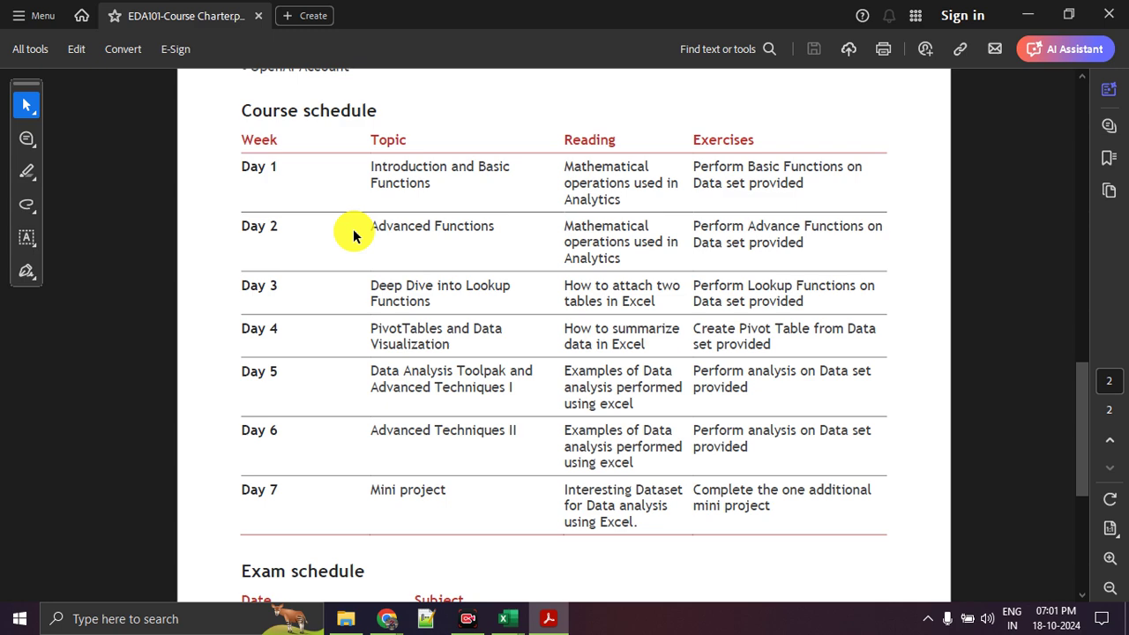
pyautogui.scroll(-3, 341, 233)
pyautogui.scroll(-4, 333, 232)
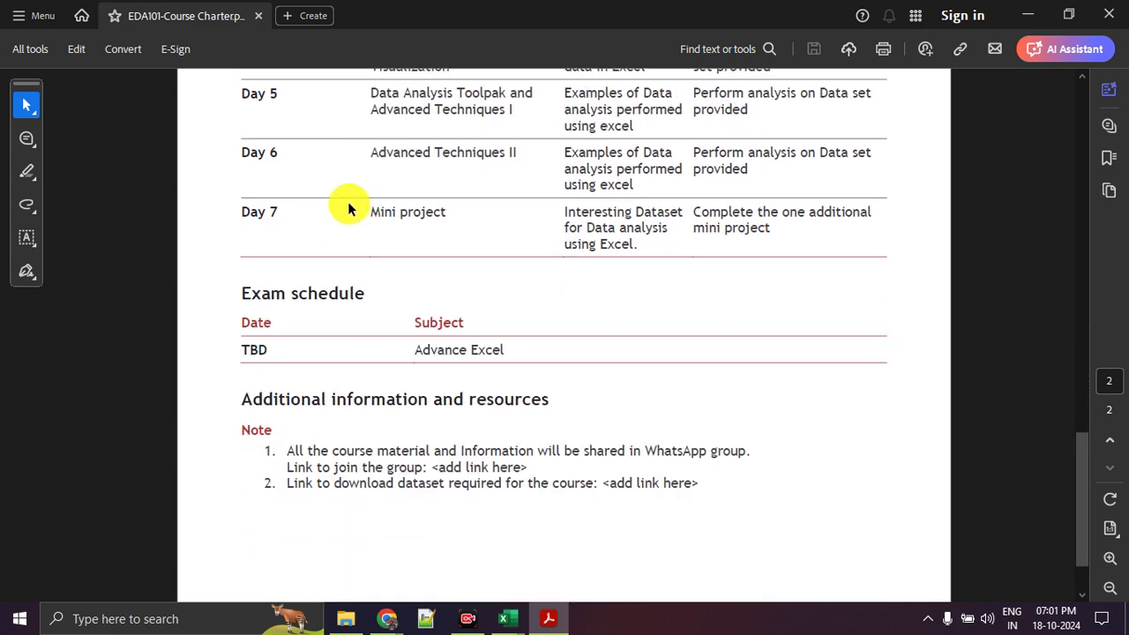
pyautogui.scroll(-1, 370, 213)
pyautogui.scroll(-1, 388, 219)
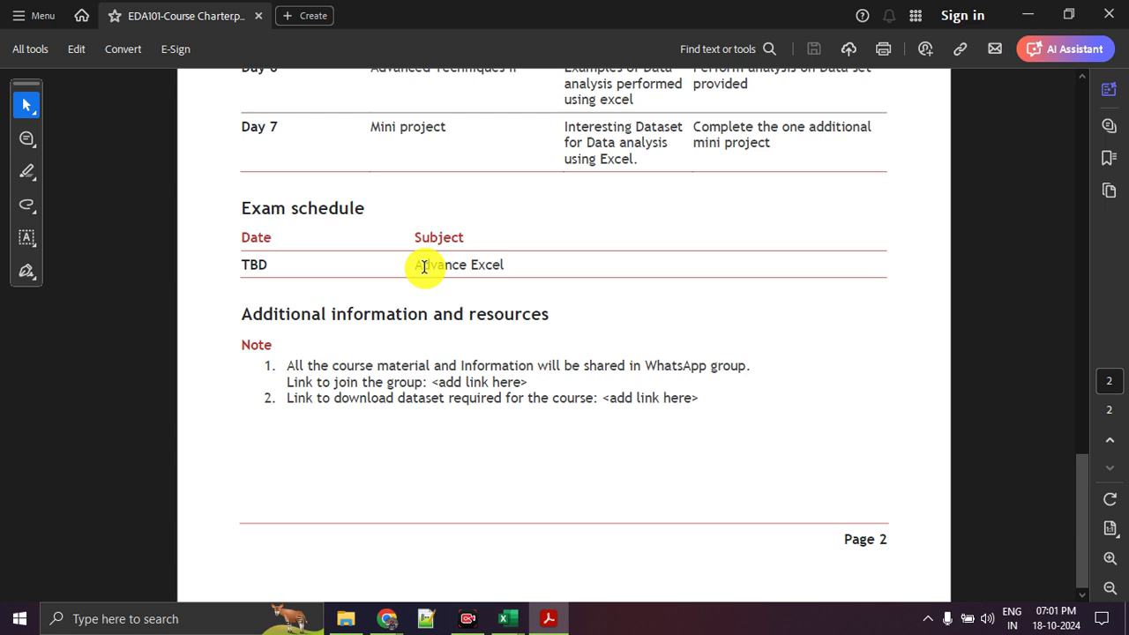
pyautogui.scroll(2, 559, 340)
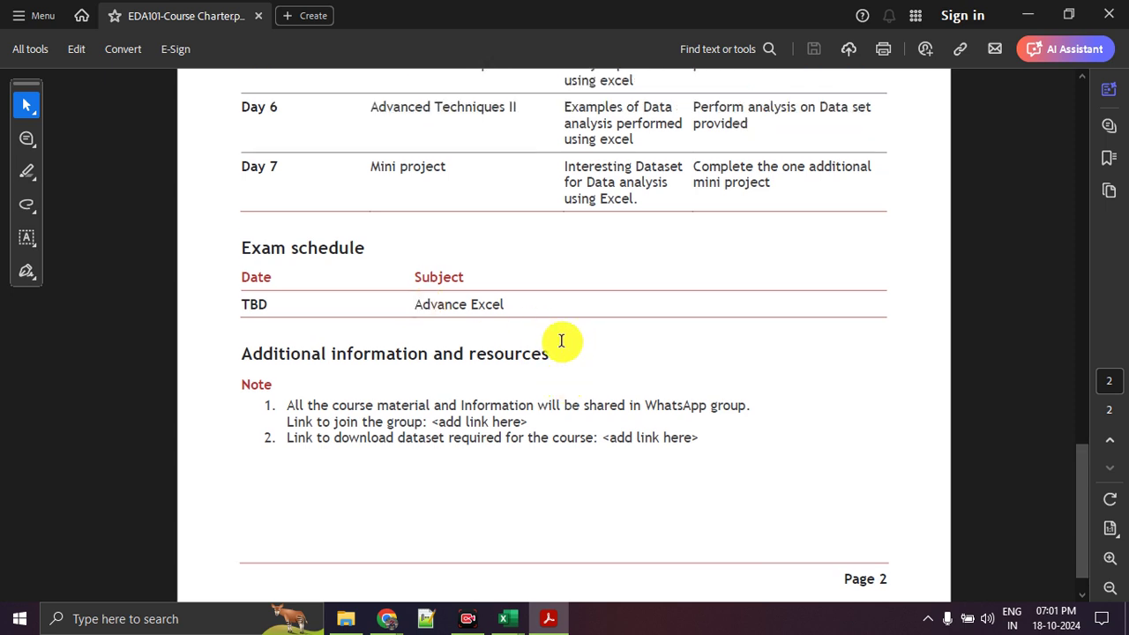
pyautogui.hotkey('alt', 'Tab')
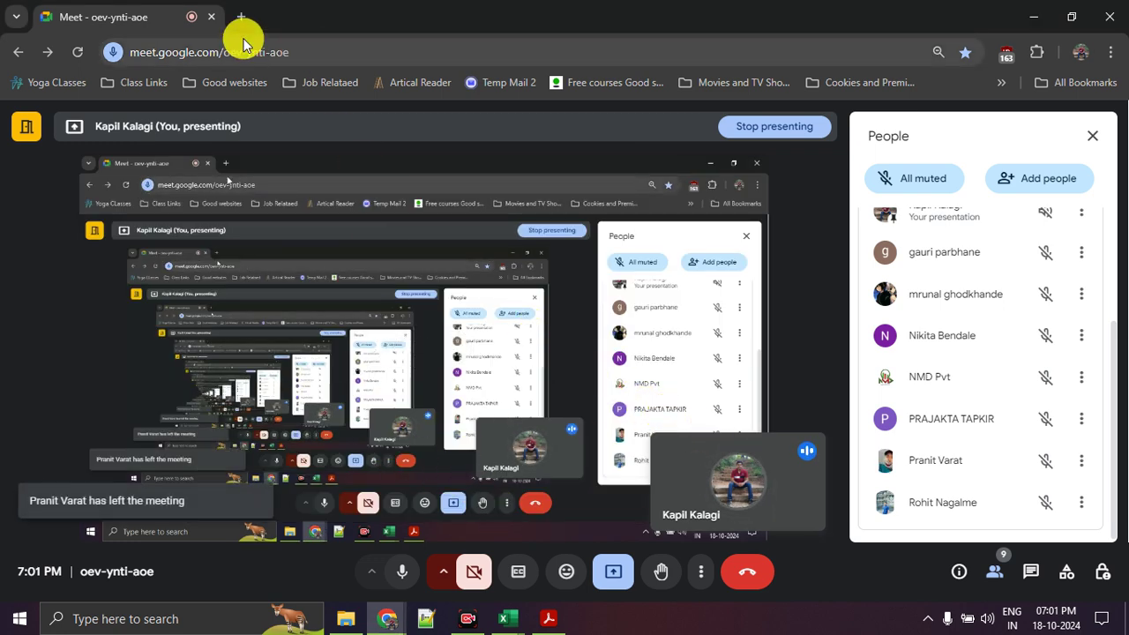
# - Switch to the Excel for Data Analysis class folder in Google Drive
pyautogui.click(471, 618)
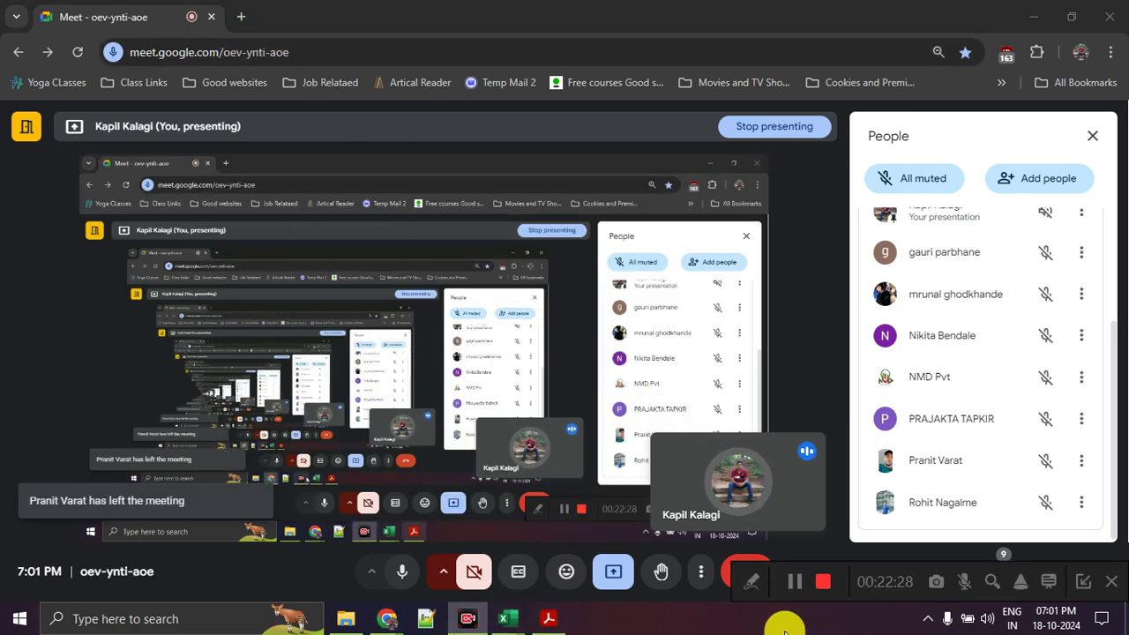
pyautogui.click(795, 582)
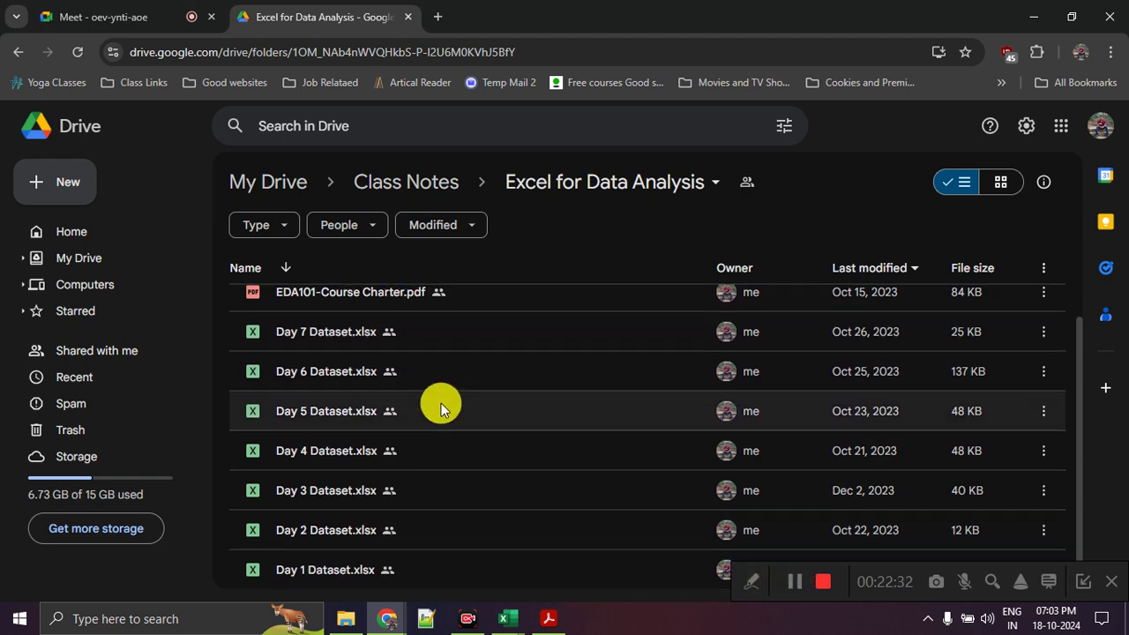
pyautogui.scroll(2, 441, 403)
pyautogui.scroll(-2, 441, 403)
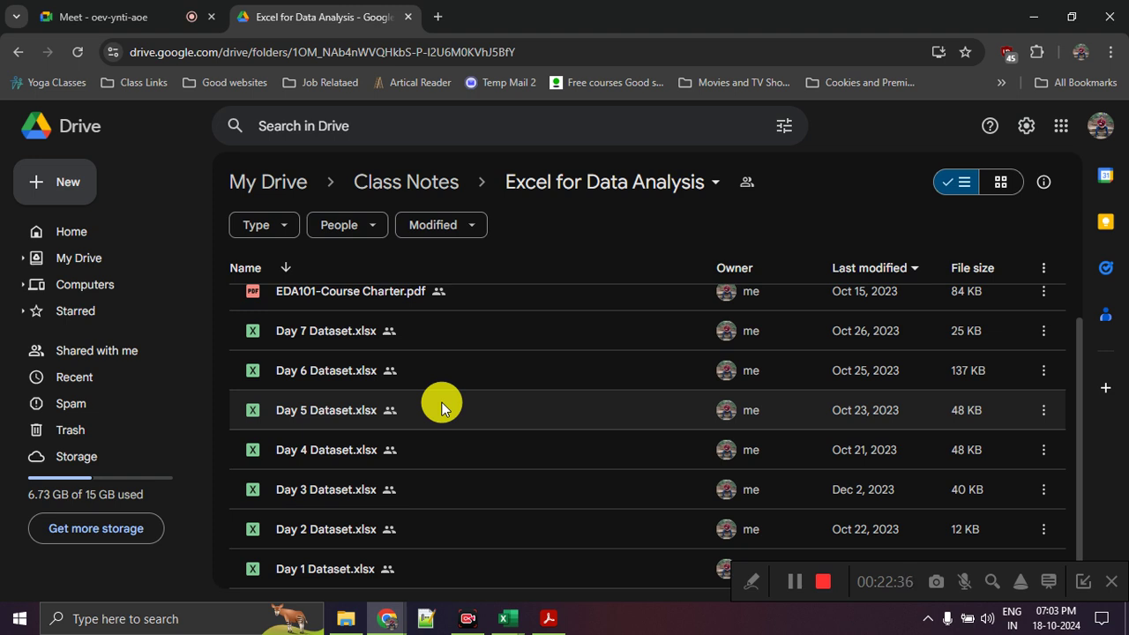
pyautogui.scroll(2, 442, 435)
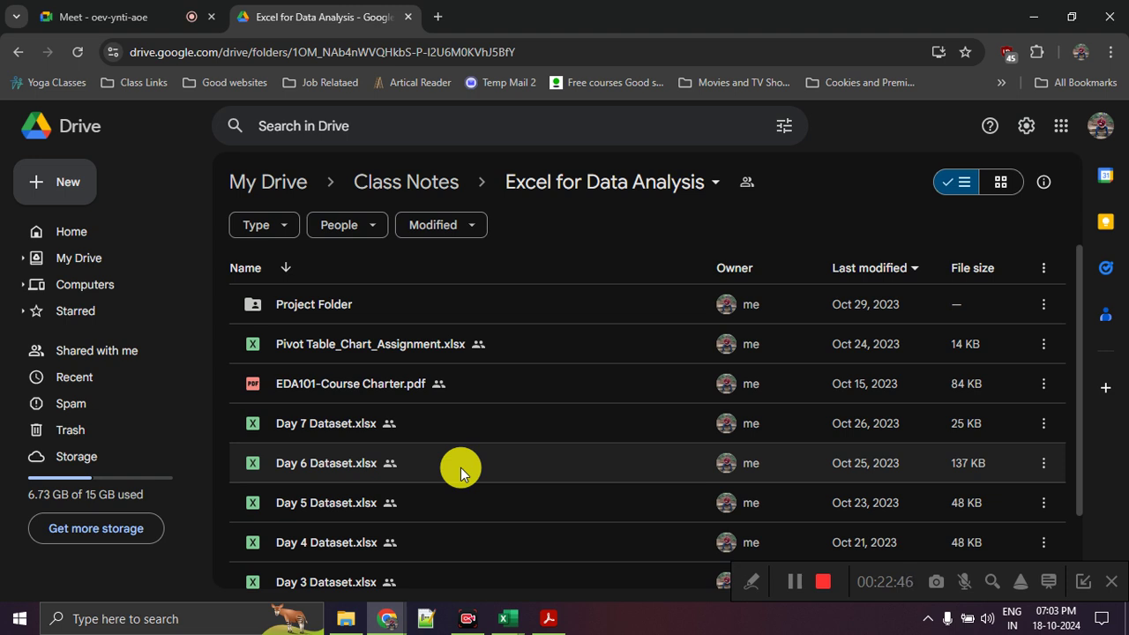
# - Open the folder title dropdown and mark its Download option with red pen circles, arrow and step number
pyautogui.click(715, 185)
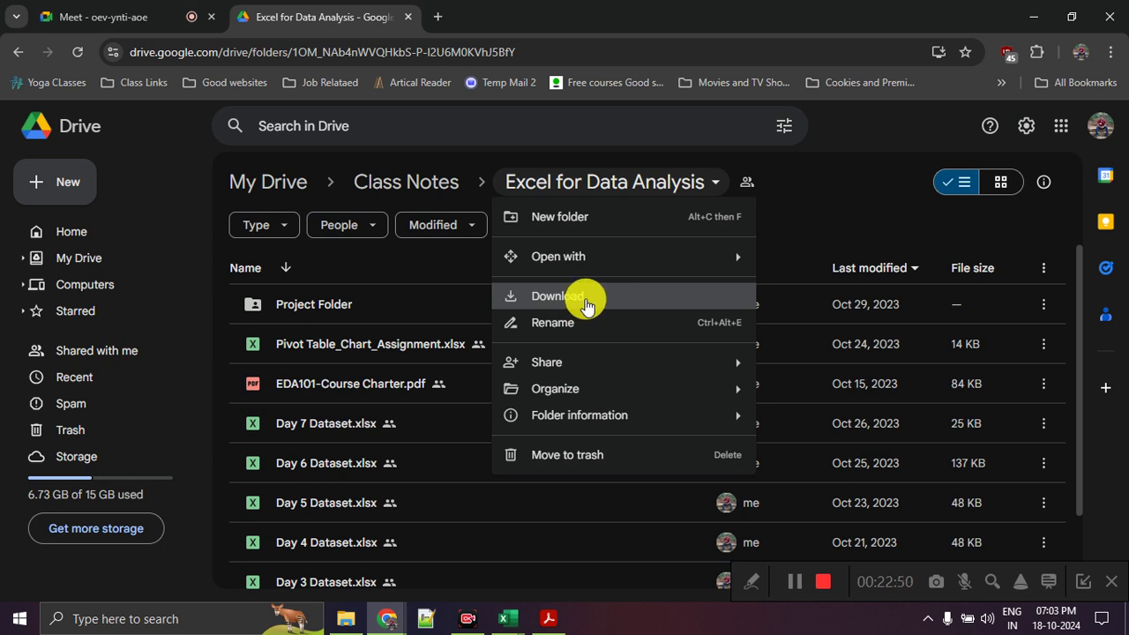
pyautogui.moveTo(634, 287)
pyautogui.mouseDown()
pyautogui.moveTo(494, 289)
pyautogui.moveTo(609, 287)
pyautogui.mouseUp()
pyautogui.moveTo(722, 164)
pyautogui.mouseDown()
pyautogui.moveTo(686, 162)
pyautogui.moveTo(719, 190)
pyautogui.moveTo(700, 159)
pyautogui.mouseUp()
pyautogui.moveTo(662, 292)
pyautogui.mouseDown()
pyautogui.moveTo(692, 299)
pyautogui.moveTo(680, 305)
pyautogui.mouseUp()
pyautogui.moveTo(672, 240)
pyautogui.mouseDown()
pyautogui.moveTo(735, 280)
pyautogui.moveTo(676, 262)
pyautogui.moveTo(769, 276)
pyautogui.mouseUp()
pyautogui.click(719, 253)
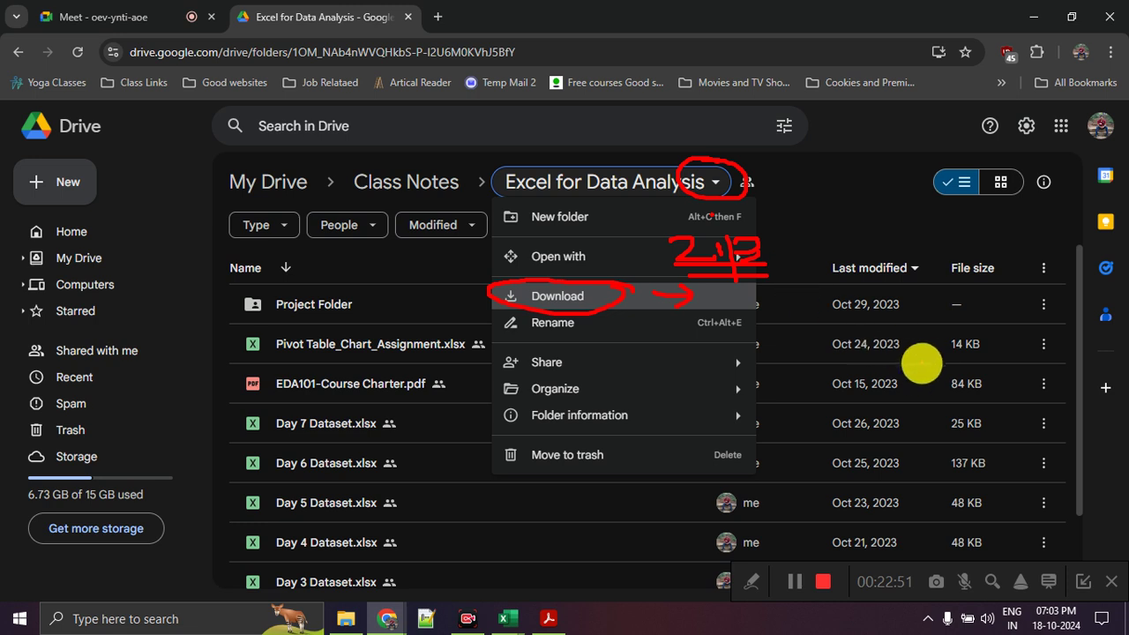
pyautogui.click(1057, 297)
# - Show Project Folder's options menu, dismiss it, and switch over to Excel
pyautogui.click(1045, 305)
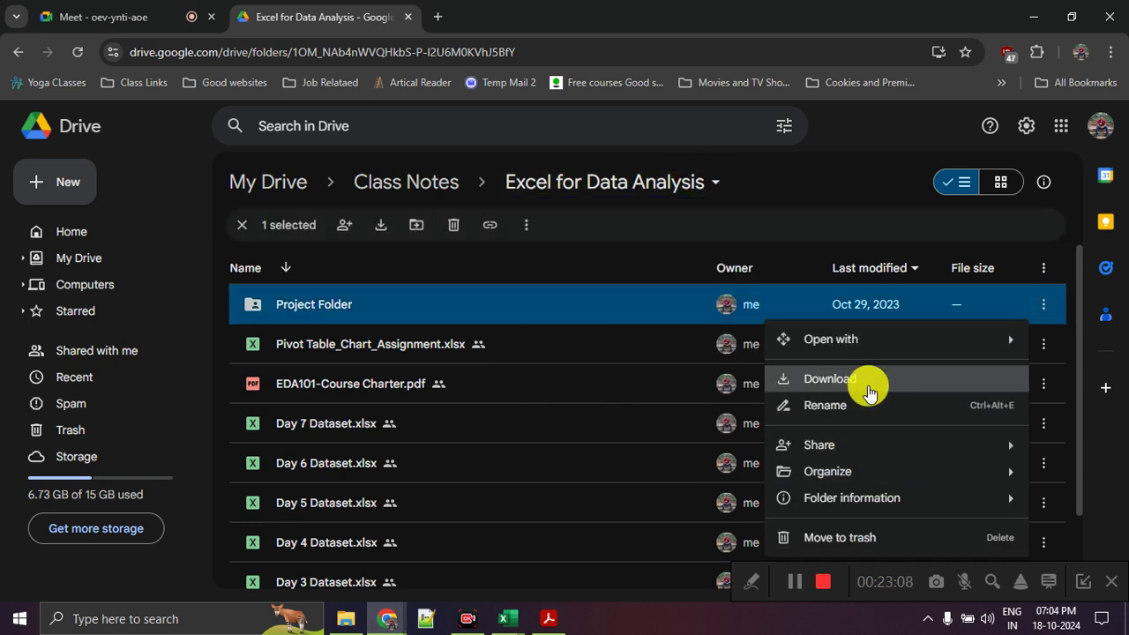
pyautogui.press('Escape')
pyautogui.moveTo(1010, 277); pyautogui.dragTo(1061, 428)
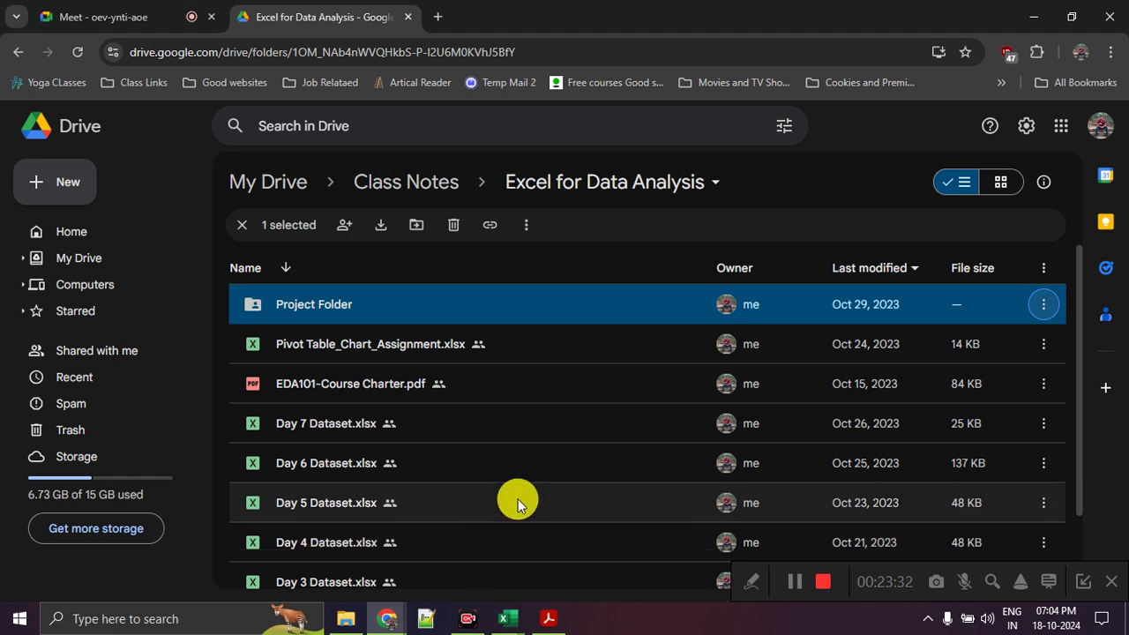
pyautogui.click(515, 626)
# - Bring Book1 forward, then launch Excel again from a Start menu search for 'excel'
pyautogui.click(437, 551)
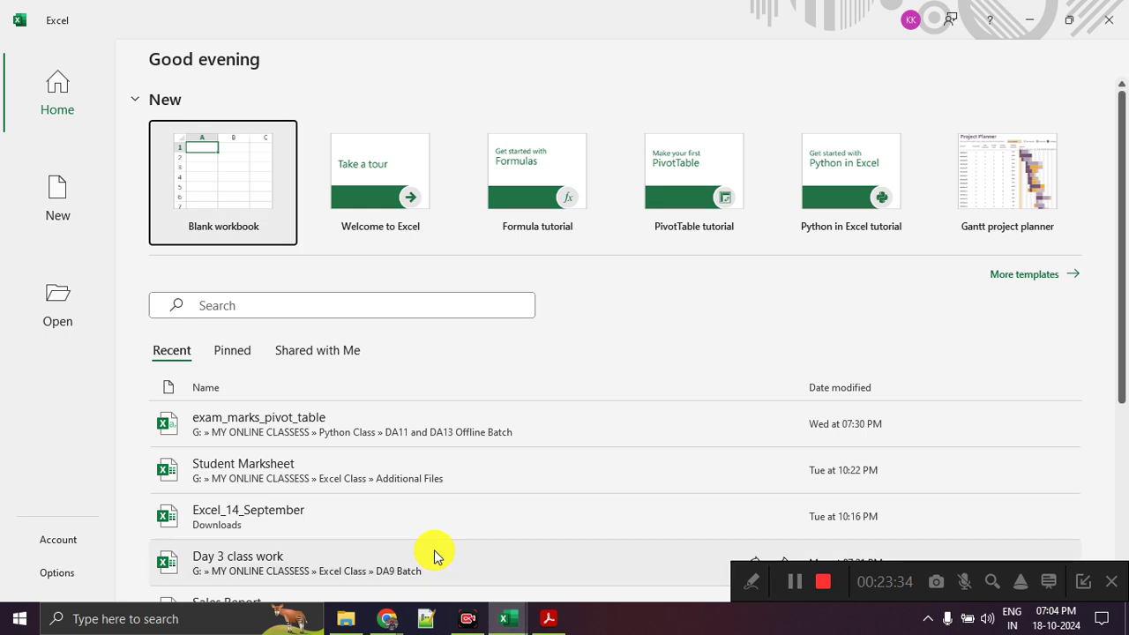
pyautogui.moveTo(506, 618)
pyautogui.click(569, 569)
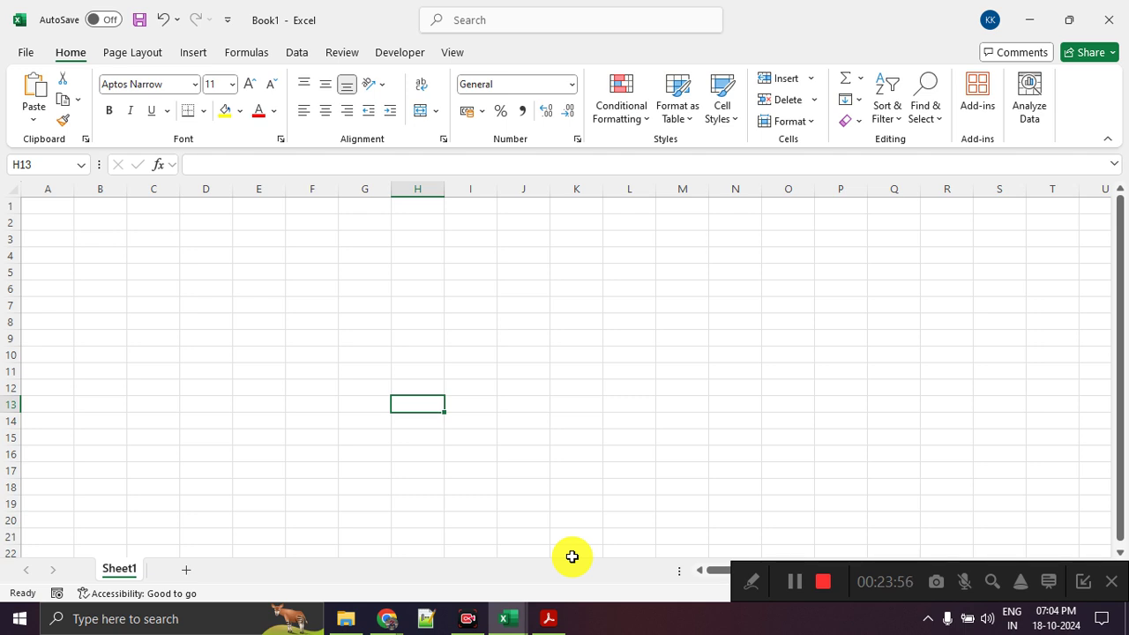
pyautogui.click(157, 618)
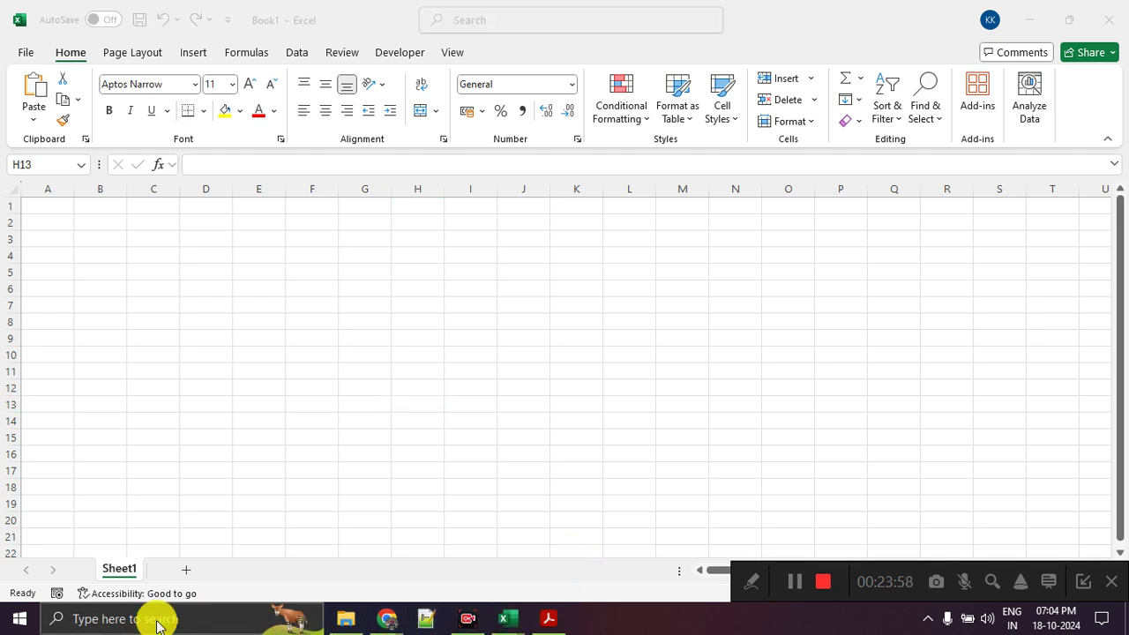
pyautogui.press('super')
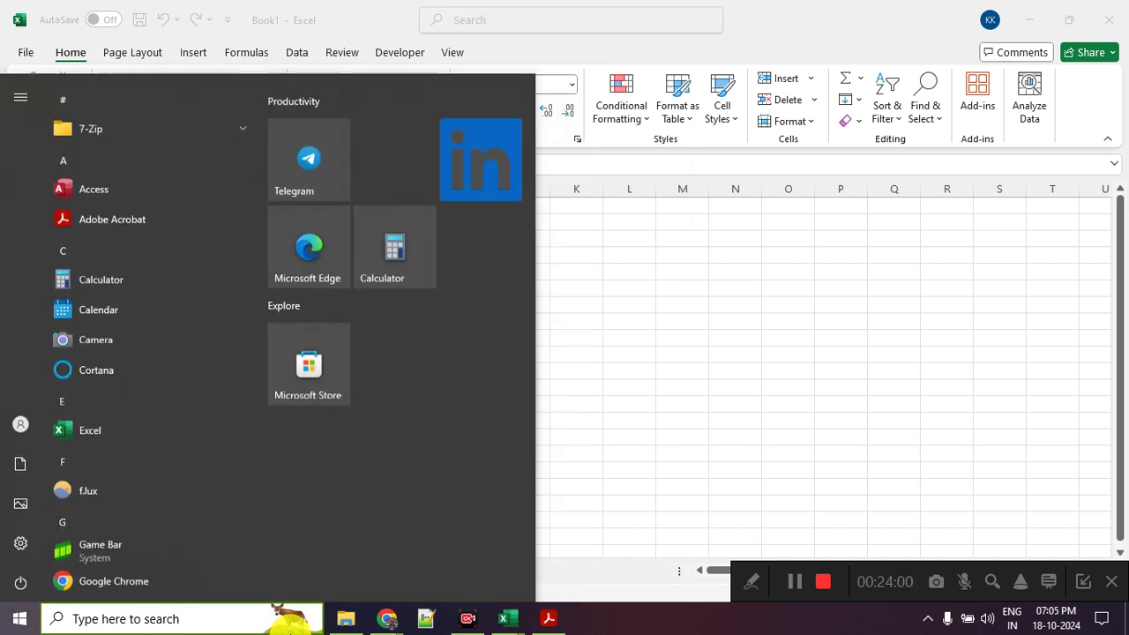
pyautogui.write('excel')
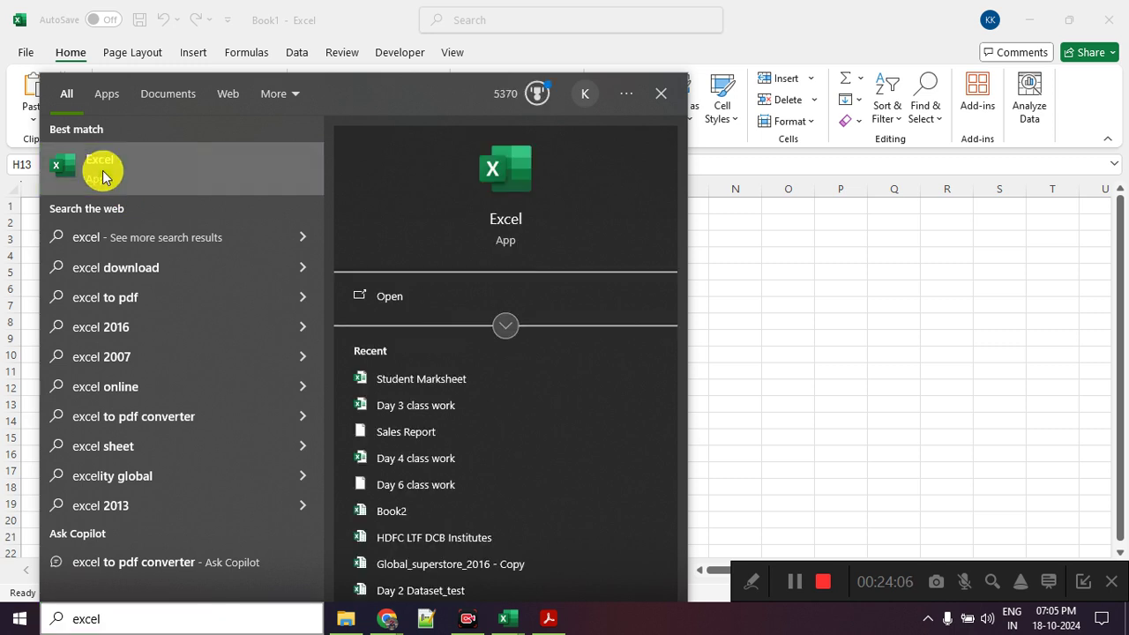
pyautogui.click(102, 176)
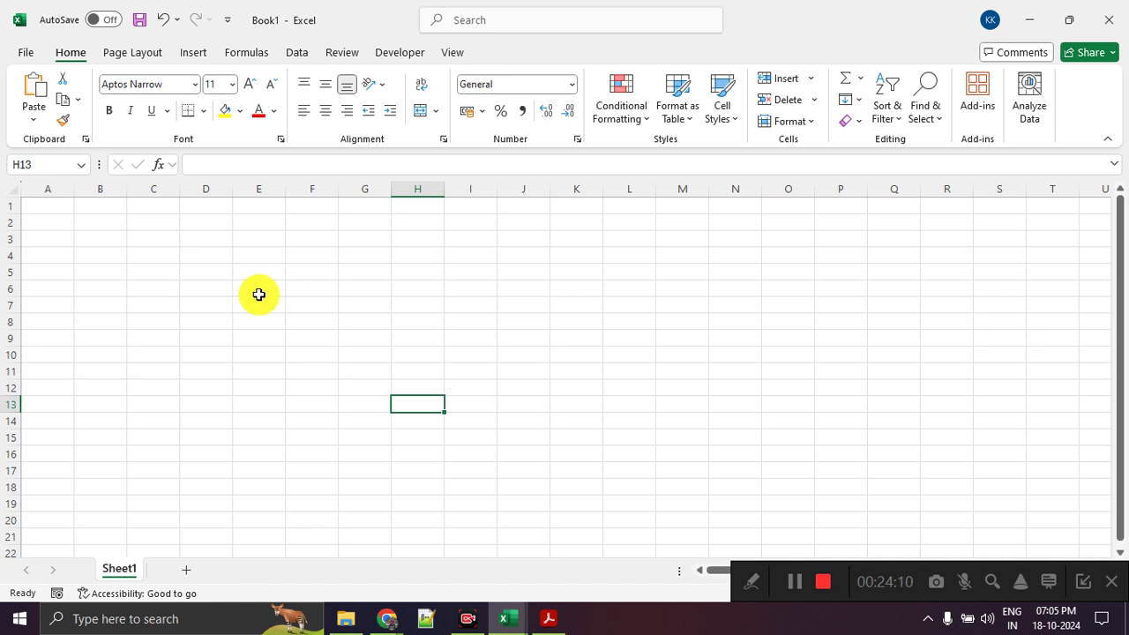
# - Close the extra Book2 workbook and return to the blank Book1 workbook
pyautogui.click(512, 622)
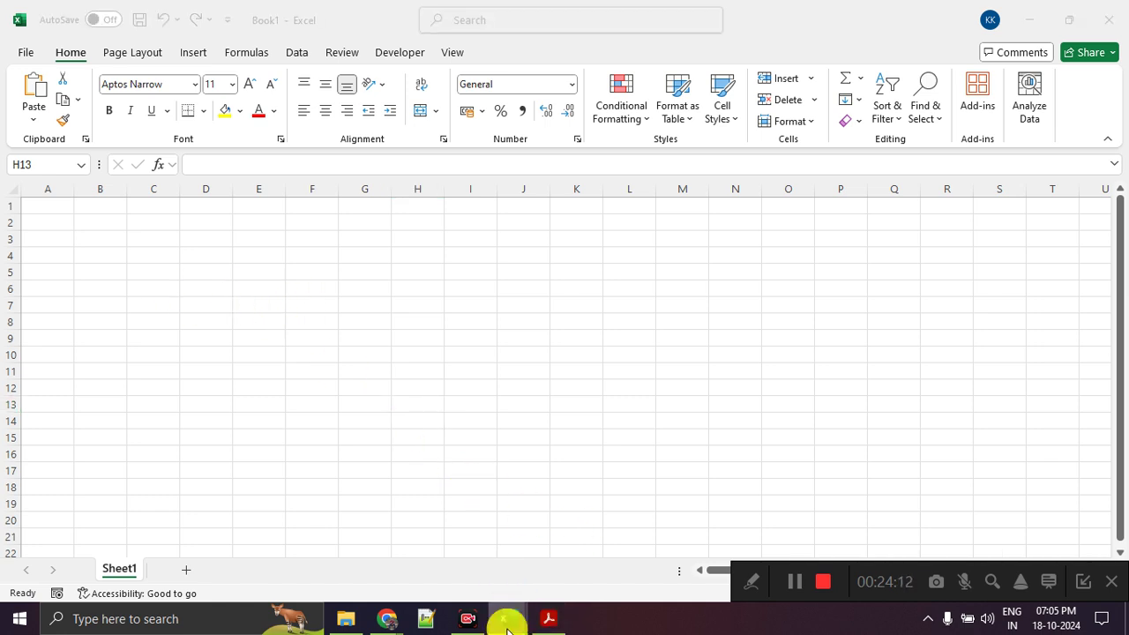
pyautogui.click(432, 516)
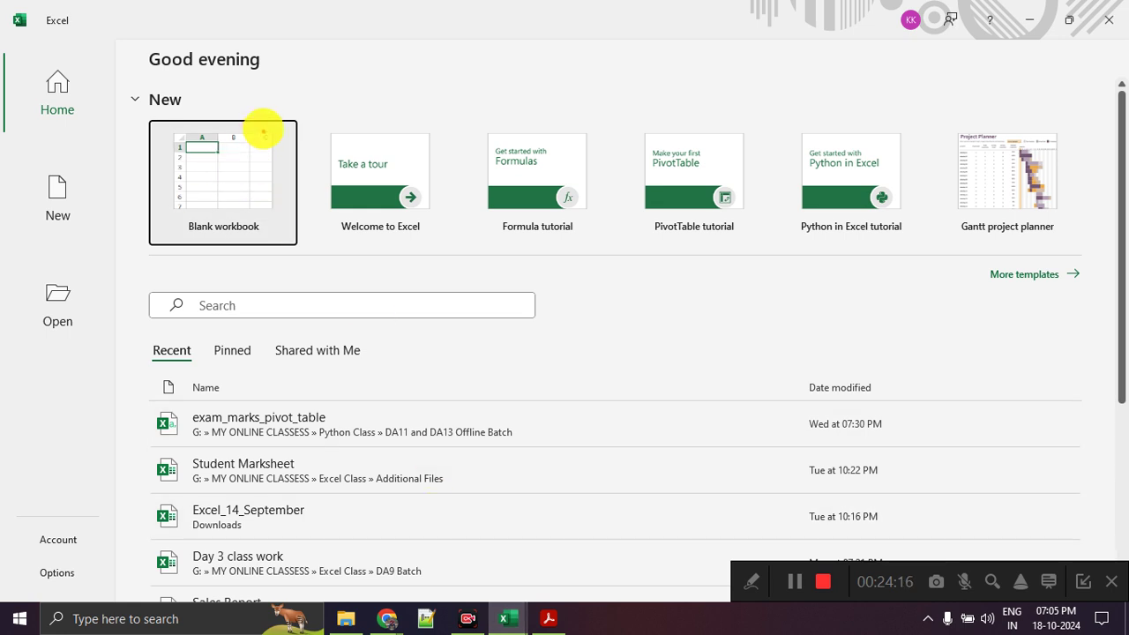
pyautogui.click(505, 618)
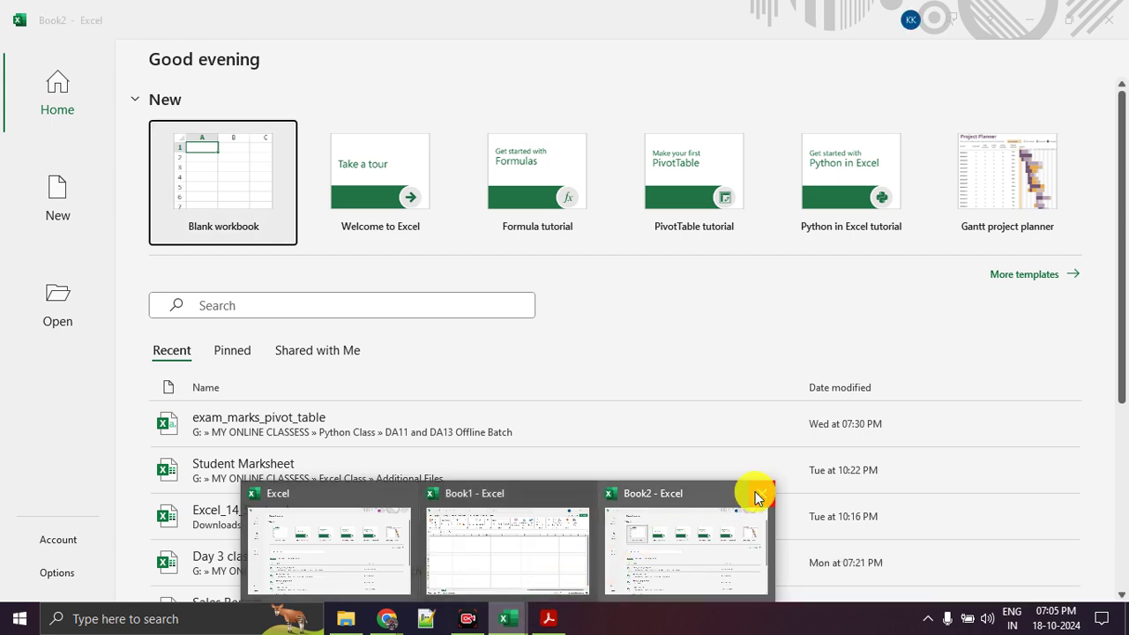
pyautogui.click(760, 494)
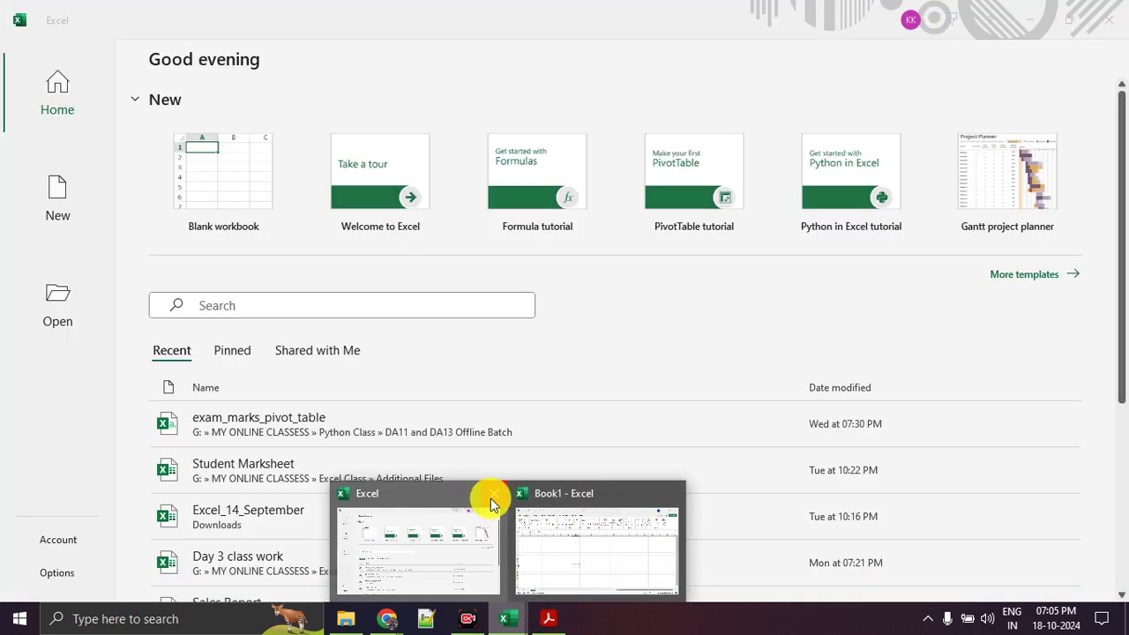
pyautogui.click(512, 504)
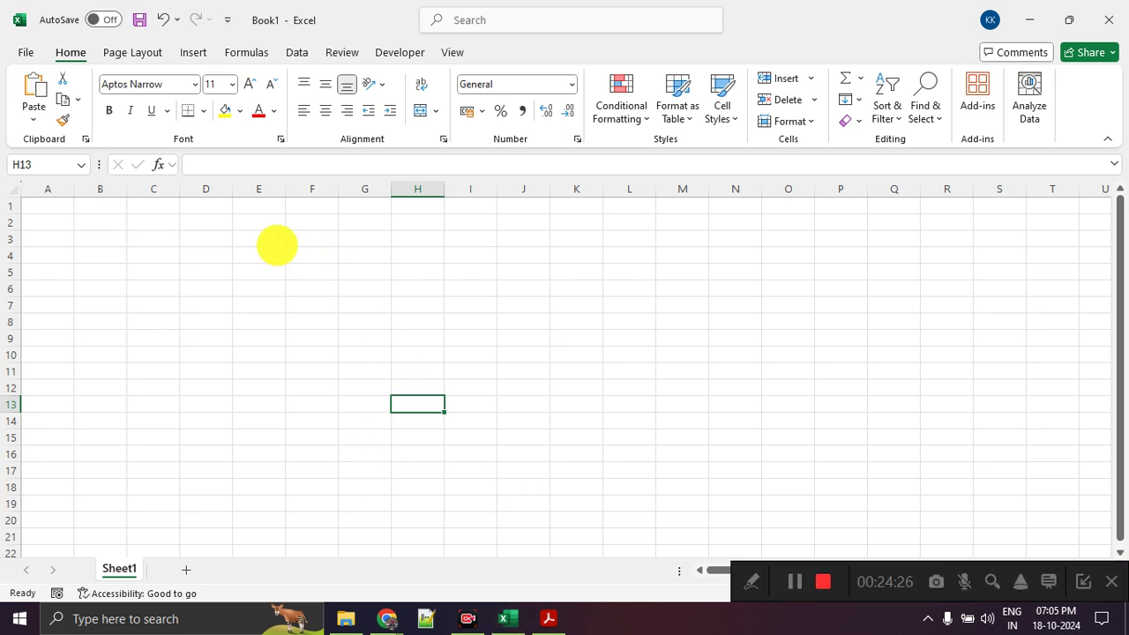
pyautogui.moveTo(258, 210)
pyautogui.mouseDown()
pyautogui.moveTo(51, 380)
pyautogui.moveTo(1102, 537)
pyautogui.moveTo(831, 252)
pyautogui.moveTo(209, 201)
pyautogui.mouseUp()
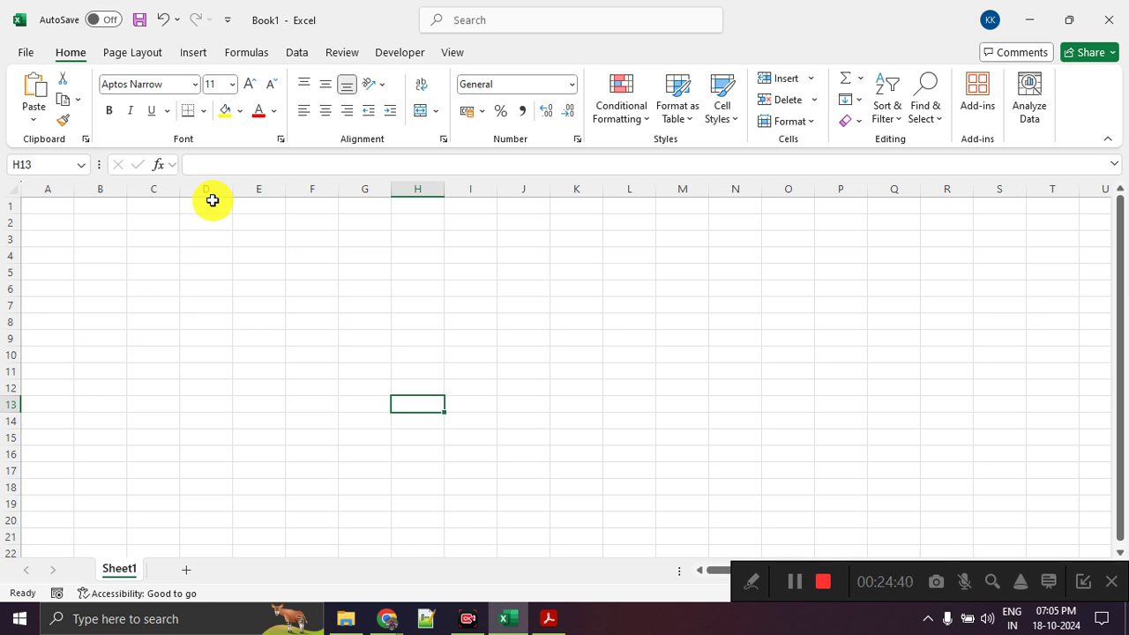
# - Enter 3 in H7 and 4 in I7
pyautogui.click(437, 301)
pyautogui.write('3')
pyautogui.press('Return')
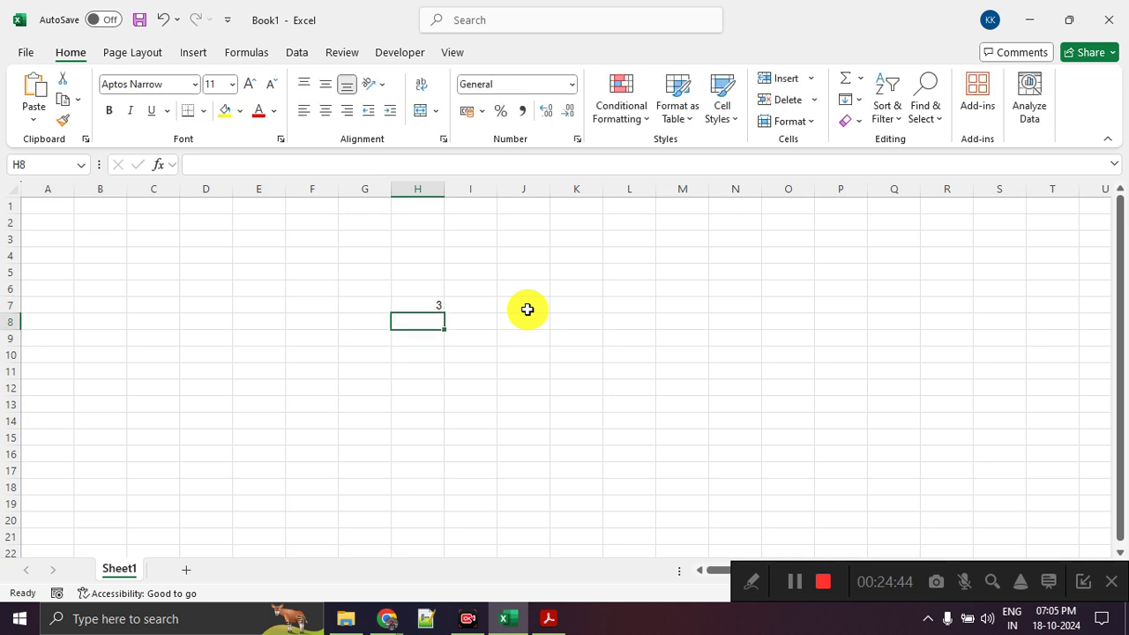
pyautogui.press('Up')
pyautogui.press('Right')
pyautogui.write('4')
pyautogui.press('Return')
pyautogui.press('Up')
pyautogui.press('Right')
# - Enter the formula =H7+I7 in J7
pyautogui.write('=')
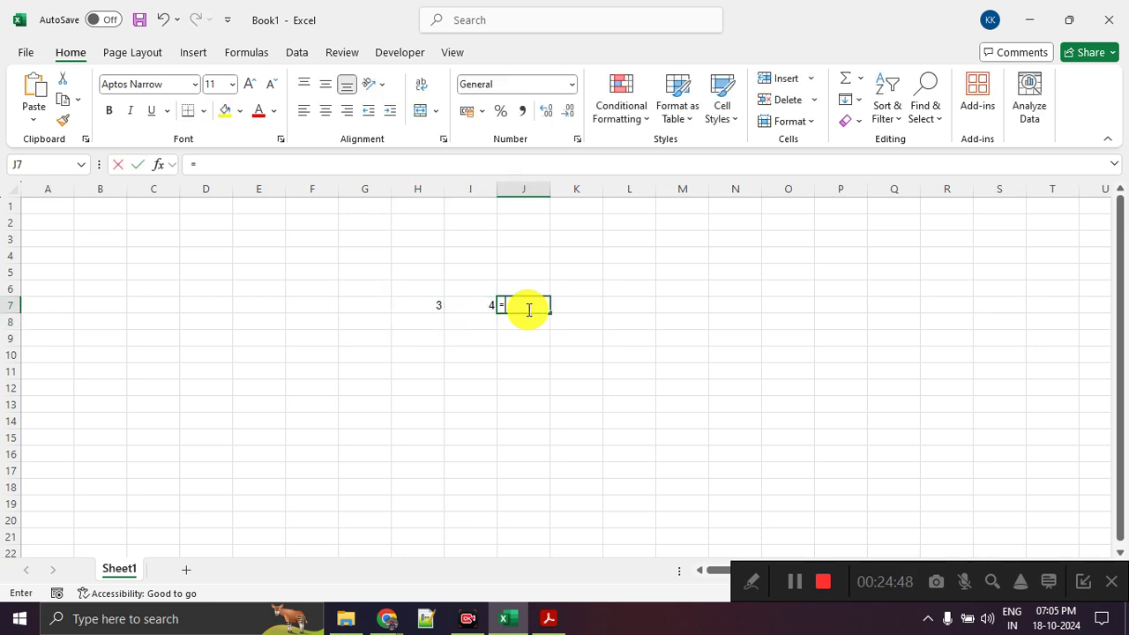
pyautogui.click(408, 306)
pyautogui.write('+')
pyautogui.click(466, 306)
pyautogui.press('Return')
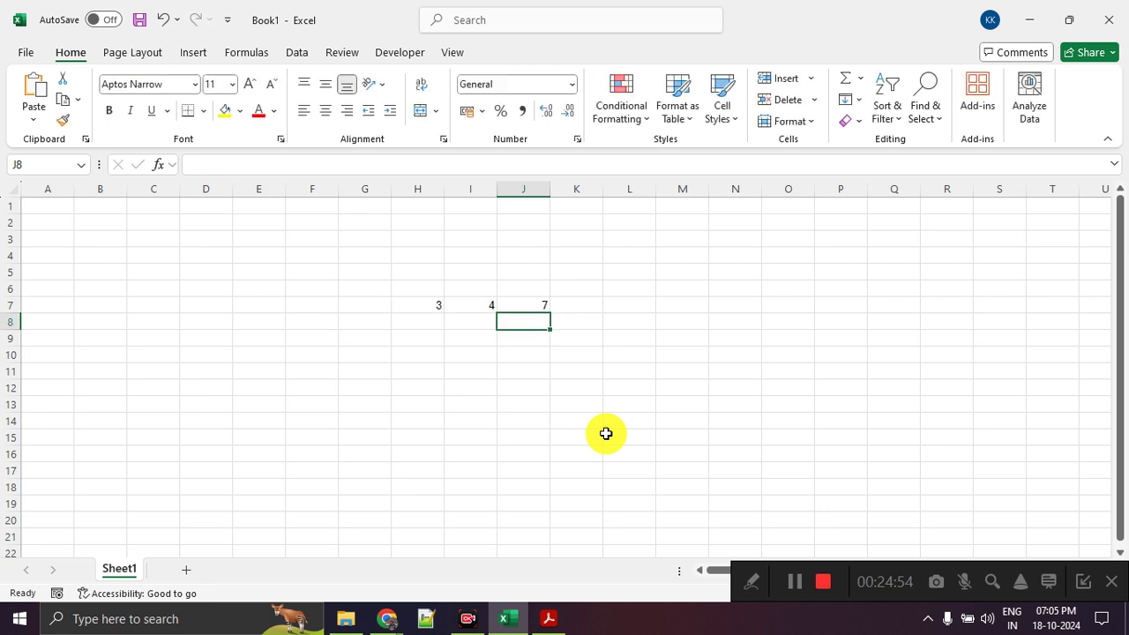
# - Change I7 to 6 and H7 to 12 so J7 recalculates to 18
pyautogui.click(483, 304)
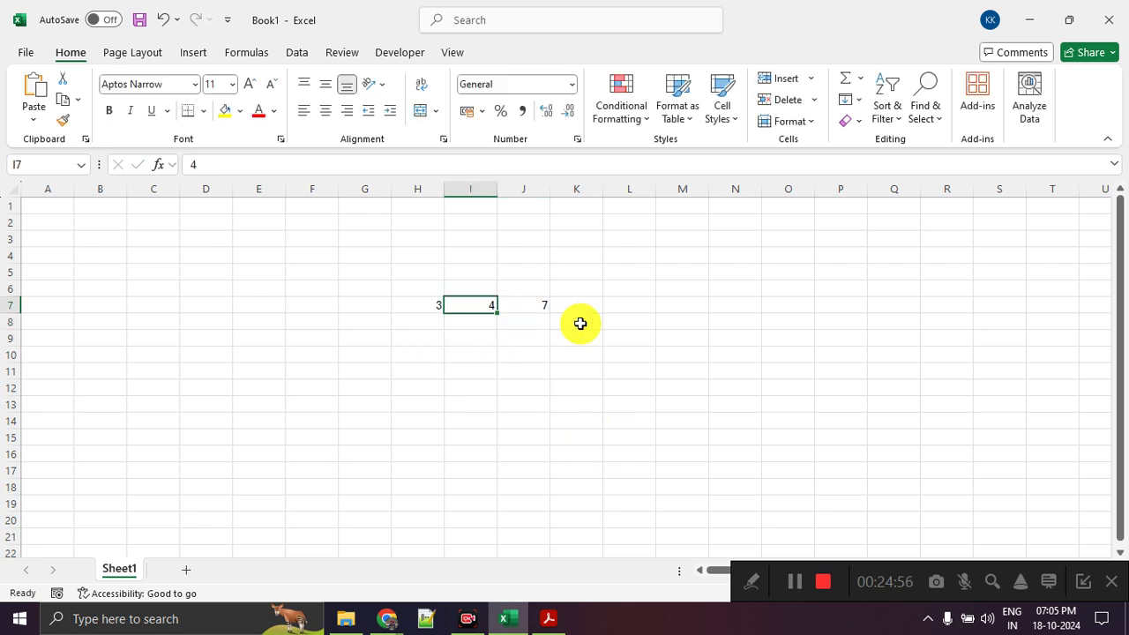
pyautogui.write('6')
pyautogui.press('Return')
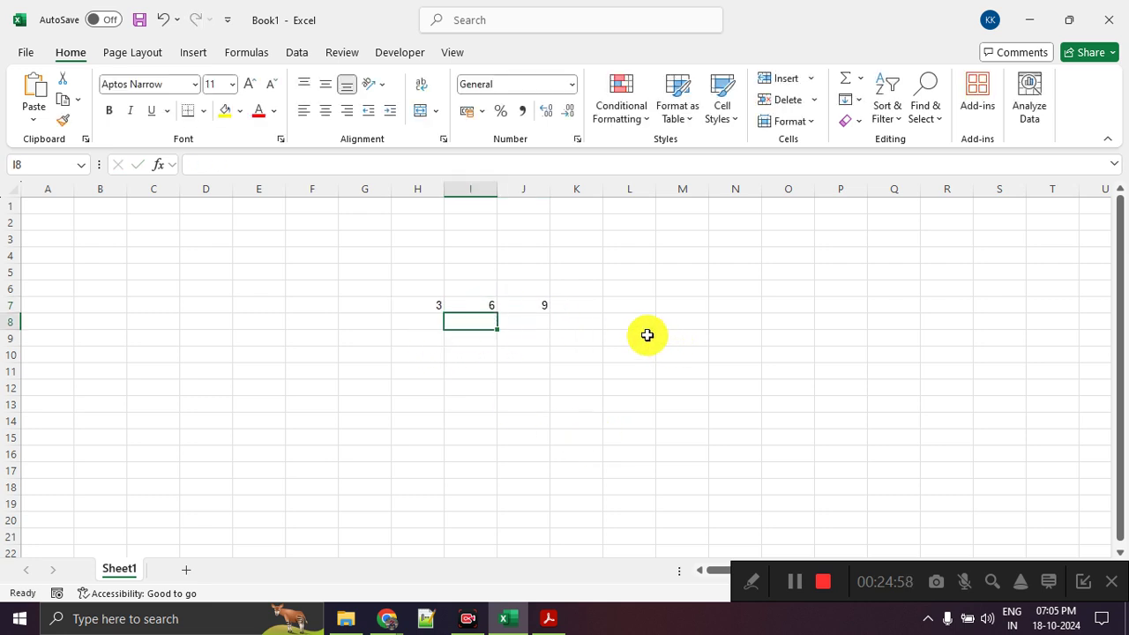
pyautogui.click(531, 302)
pyautogui.click(434, 302)
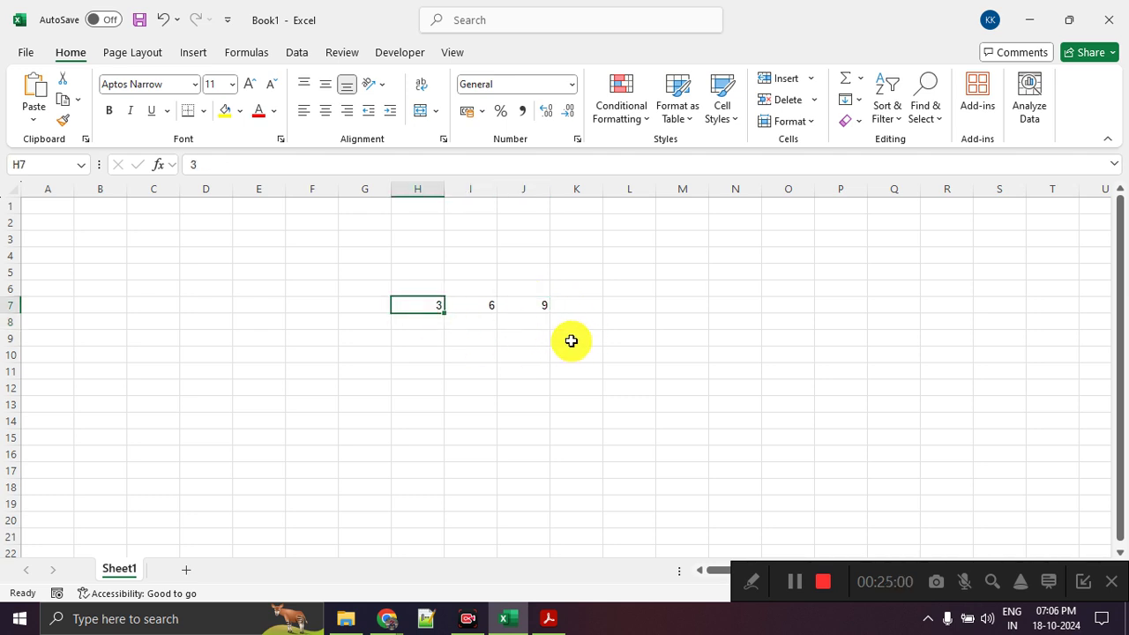
pyautogui.write('12')
pyautogui.press('Return')
pyautogui.click(541, 310)
pyautogui.click(596, 402)
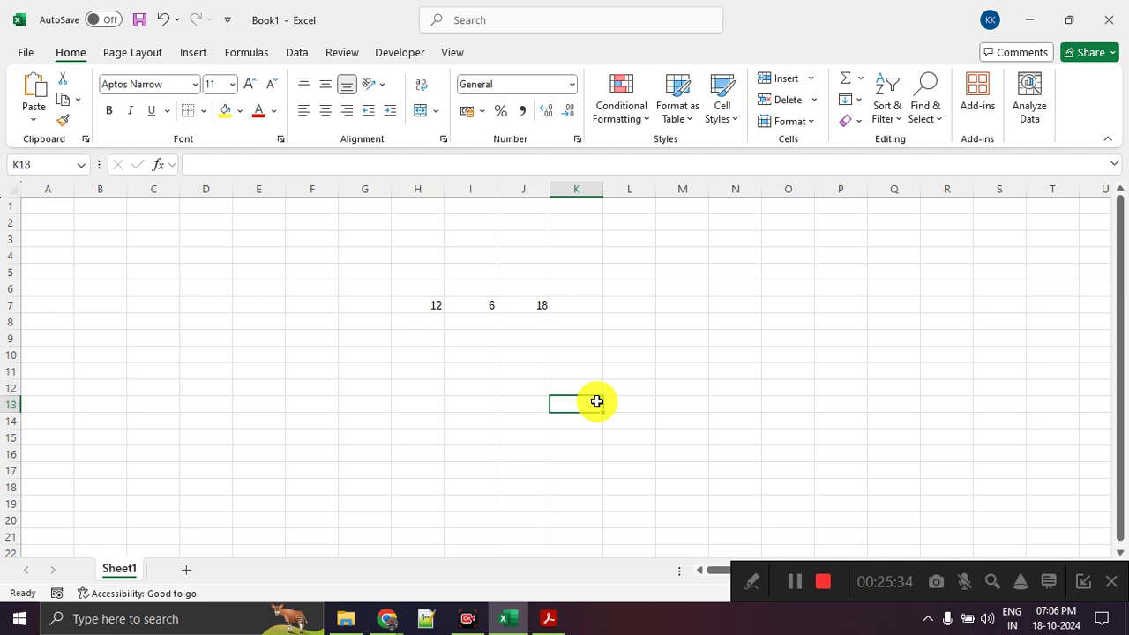
pyautogui.click(366, 358)
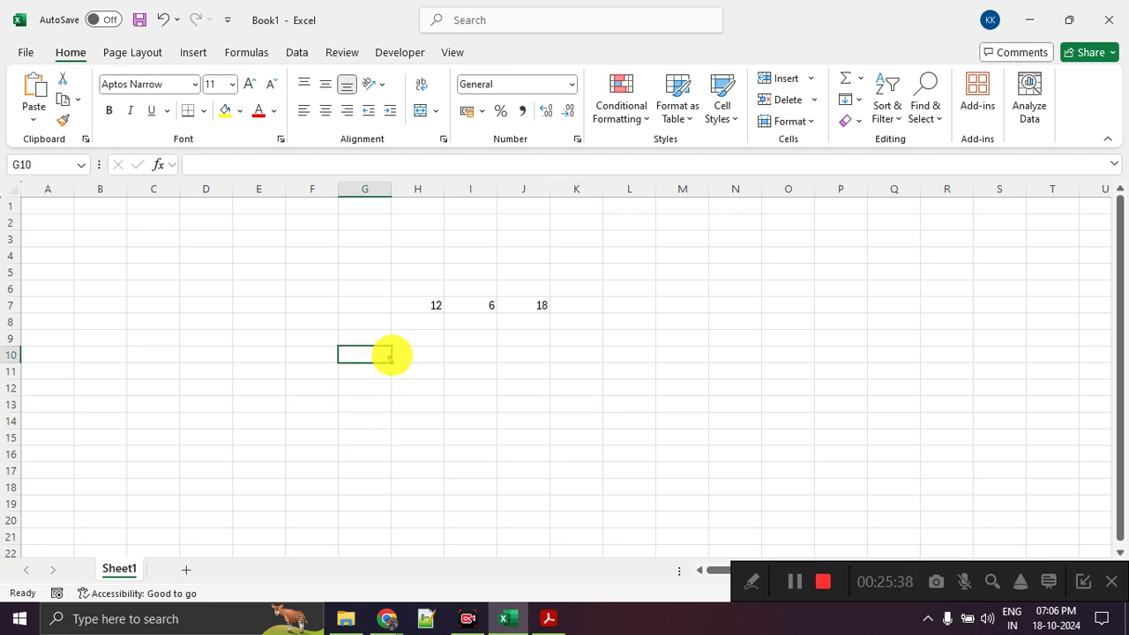
pyautogui.moveTo(404, 333)
pyautogui.mouseDown()
pyautogui.moveTo(300, 332)
pyautogui.moveTo(421, 360)
pyautogui.moveTo(397, 329)
pyautogui.mouseUp()
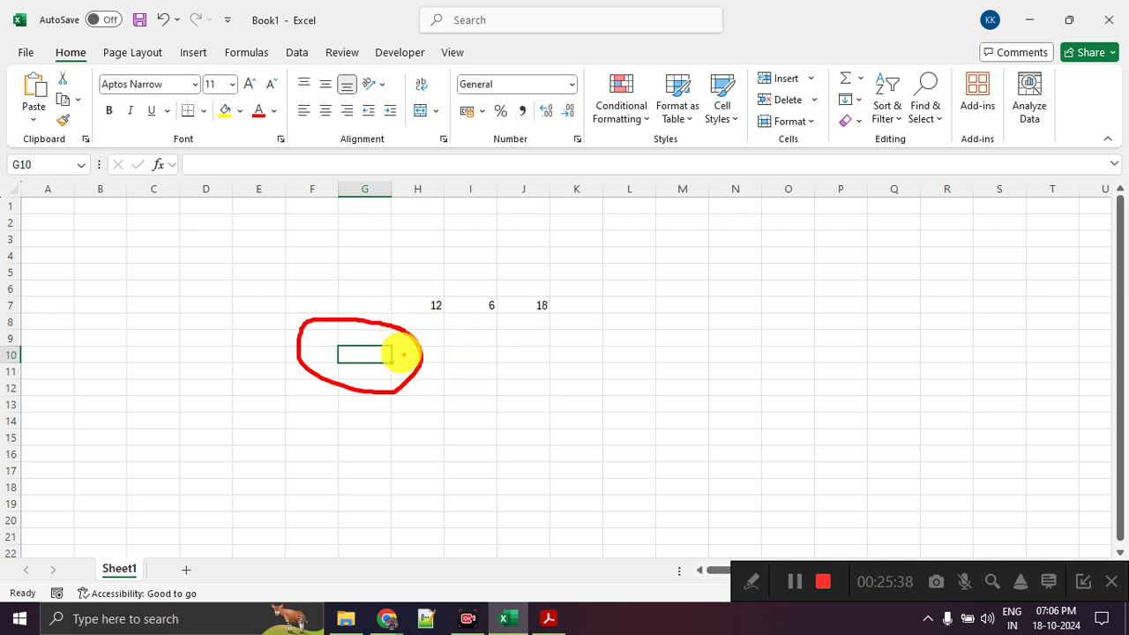
pyautogui.moveTo(399, 362); pyautogui.dragTo(527, 361)
pyautogui.moveTo(405, 349); pyautogui.dragTo(430, 374)
pyautogui.moveTo(533, 364); pyautogui.dragTo(651, 369)
pyautogui.moveTo(535, 390)
pyautogui.mouseDown()
pyautogui.moveTo(661, 388)
pyautogui.moveTo(651, 402)
pyautogui.mouseUp()
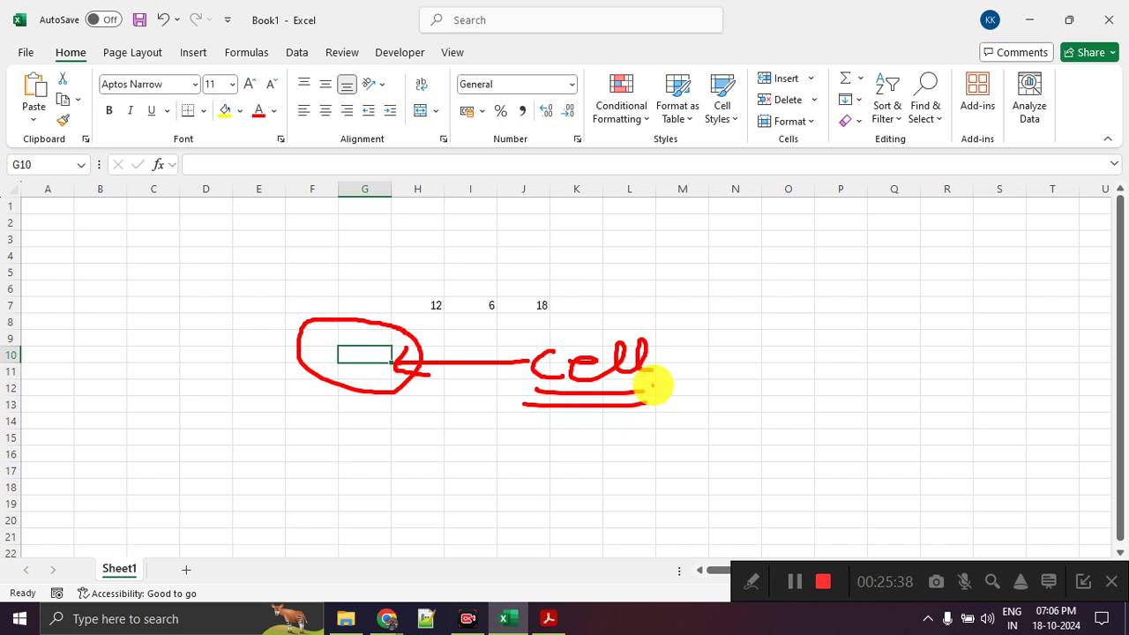
pyautogui.moveTo(454, 291)
pyautogui.mouseDown()
pyautogui.moveTo(421, 292)
pyautogui.moveTo(444, 318)
pyautogui.moveTo(471, 320)
pyautogui.moveTo(486, 300)
pyautogui.mouseUp()
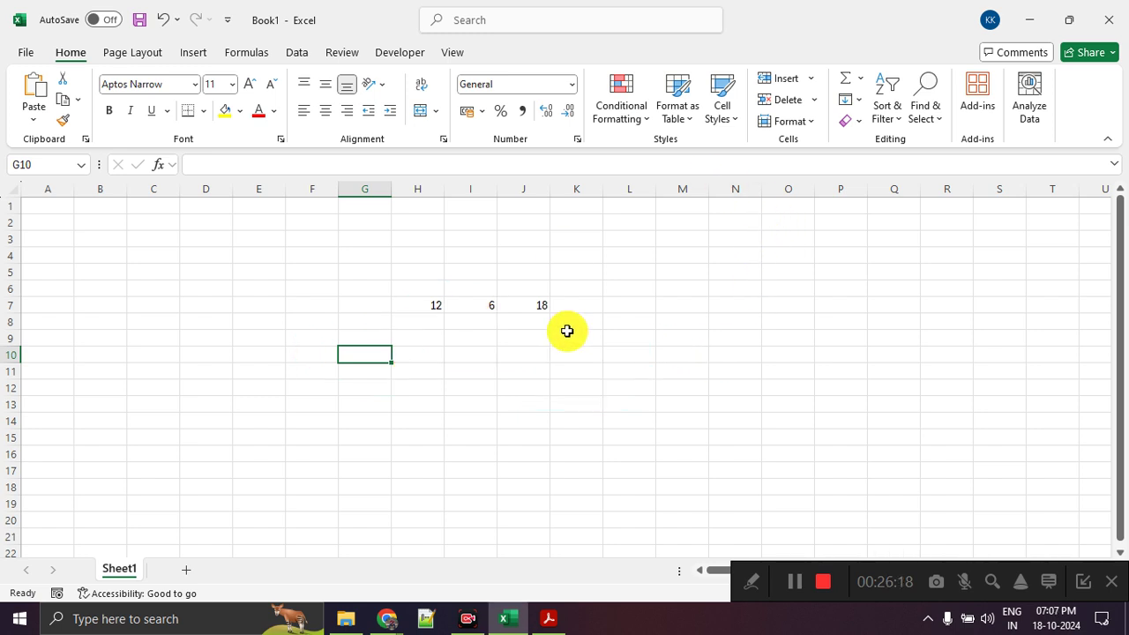
pyautogui.moveTo(258, 272); pyautogui.dragTo(703, 406)
# - Delete the 12, 6 and 18 values from row 7, leaving Book1 empty
pyautogui.press('Delete')
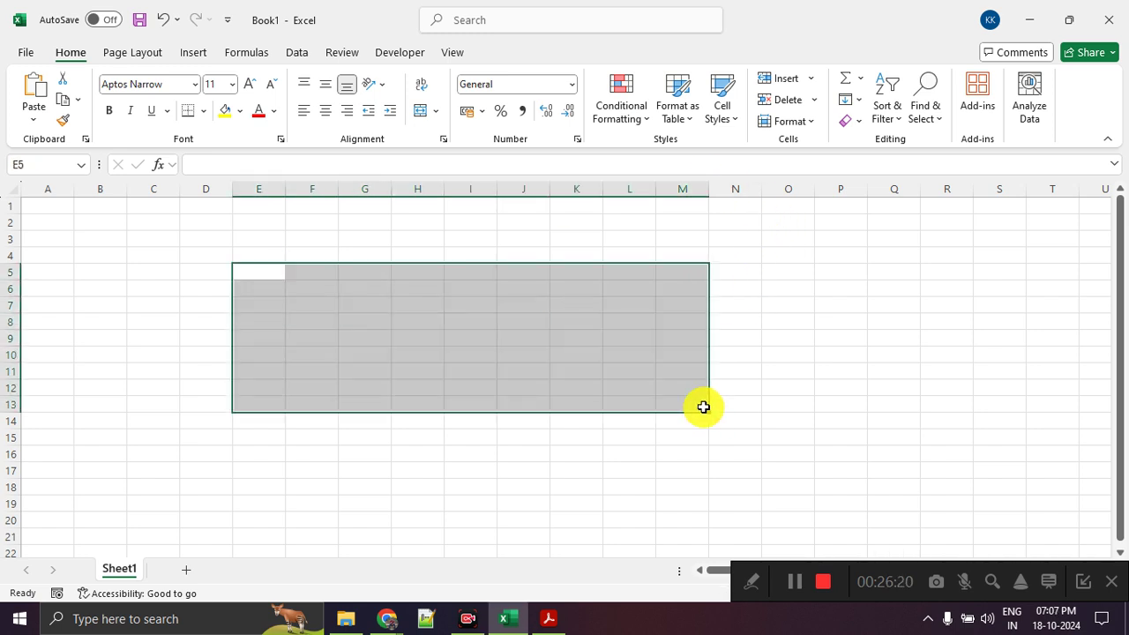
pyautogui.click(131, 341)
pyautogui.moveTo(161, 39); pyautogui.dragTo(465, 86)
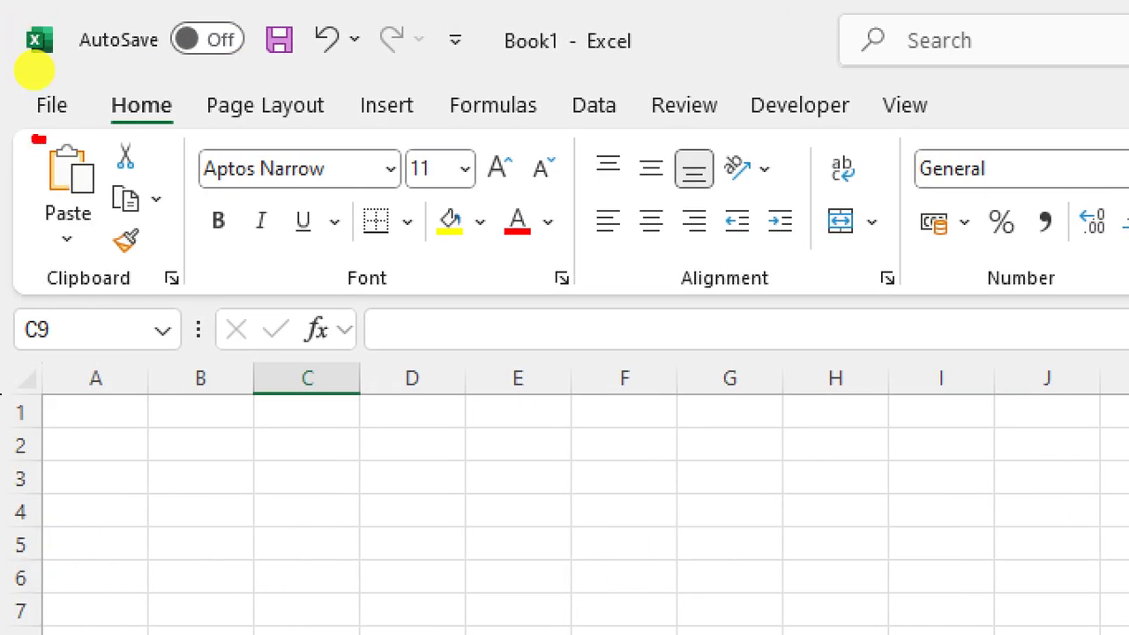
pyautogui.moveTo(34, 71); pyautogui.dragTo(280, 71)
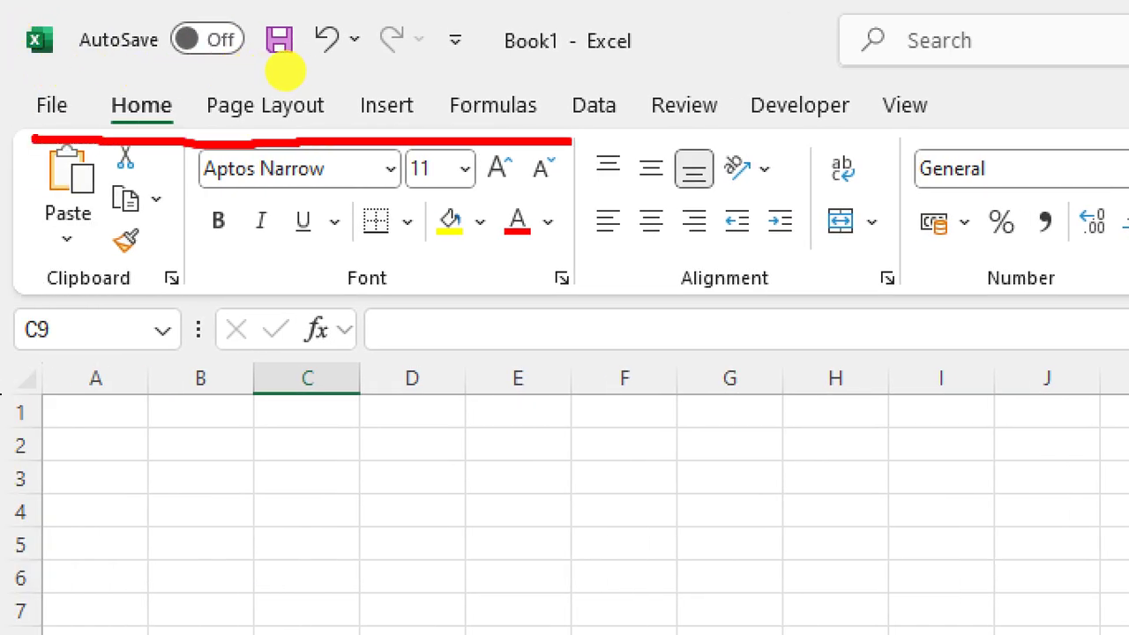
pyautogui.moveTo(280, 71)
pyautogui.mouseDown()
pyautogui.moveTo(383, 38)
pyautogui.moveTo(9, 70)
pyautogui.moveTo(32, 76)
pyautogui.mouseUp()
pyautogui.moveTo(335, 15)
pyautogui.mouseDown()
pyautogui.moveTo(239, 9)
pyautogui.moveTo(237, 35)
pyautogui.moveTo(333, 14)
pyautogui.mouseUp()
pyautogui.click(354, 29)
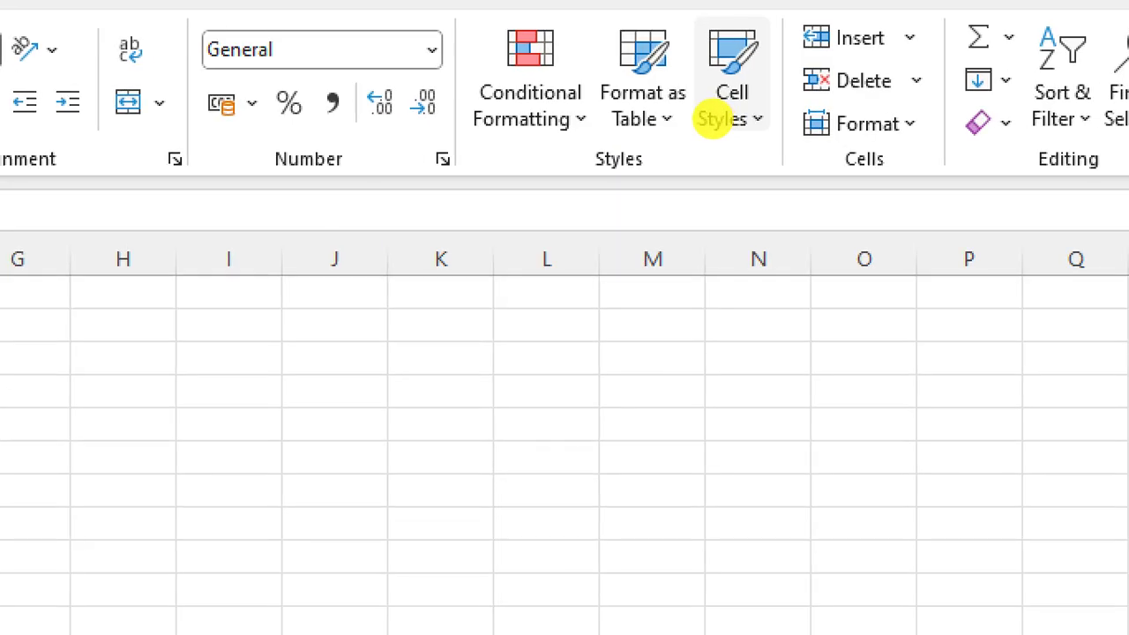
pyautogui.click(260, 313)
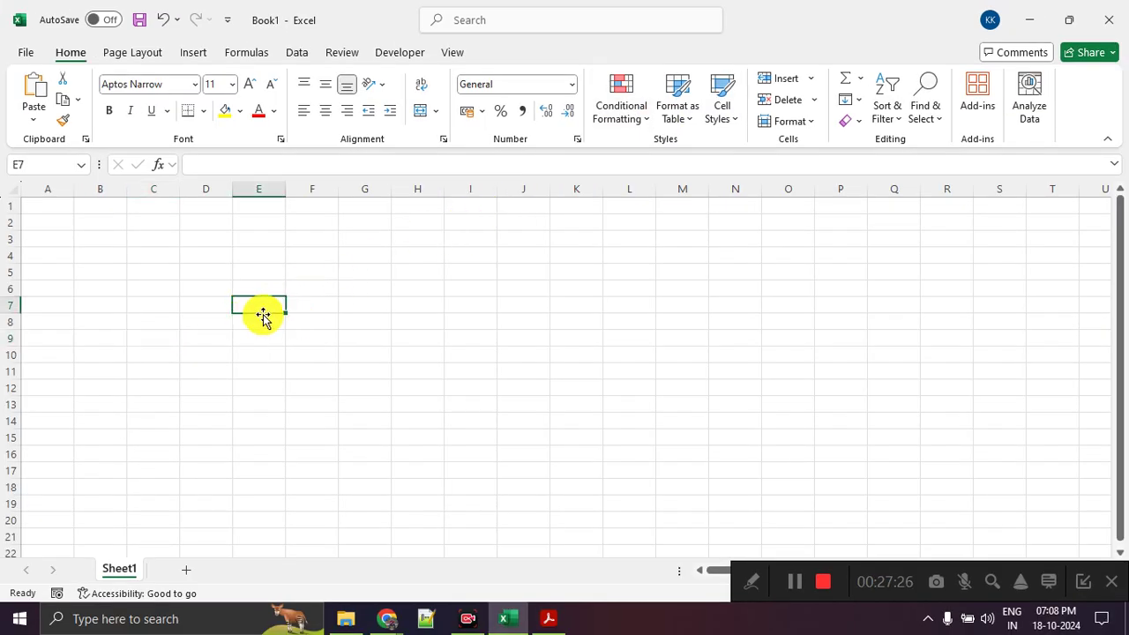
# - Enter 'This is very good' in cell E7
pyautogui.write('This is very goo')
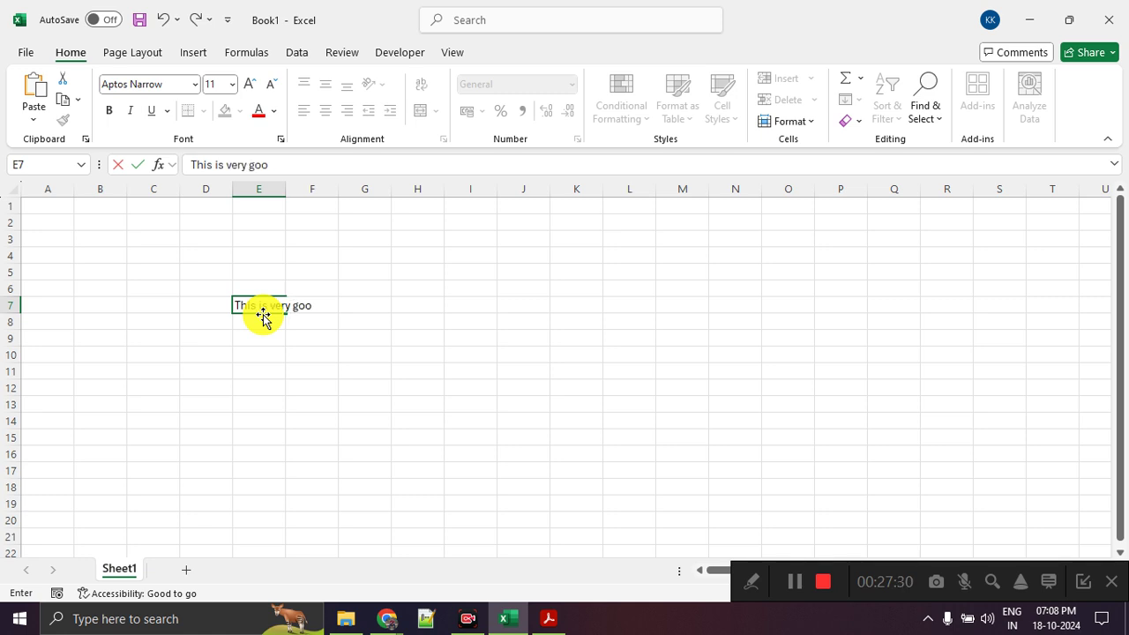
pyautogui.write('d')
pyautogui.press('Return')
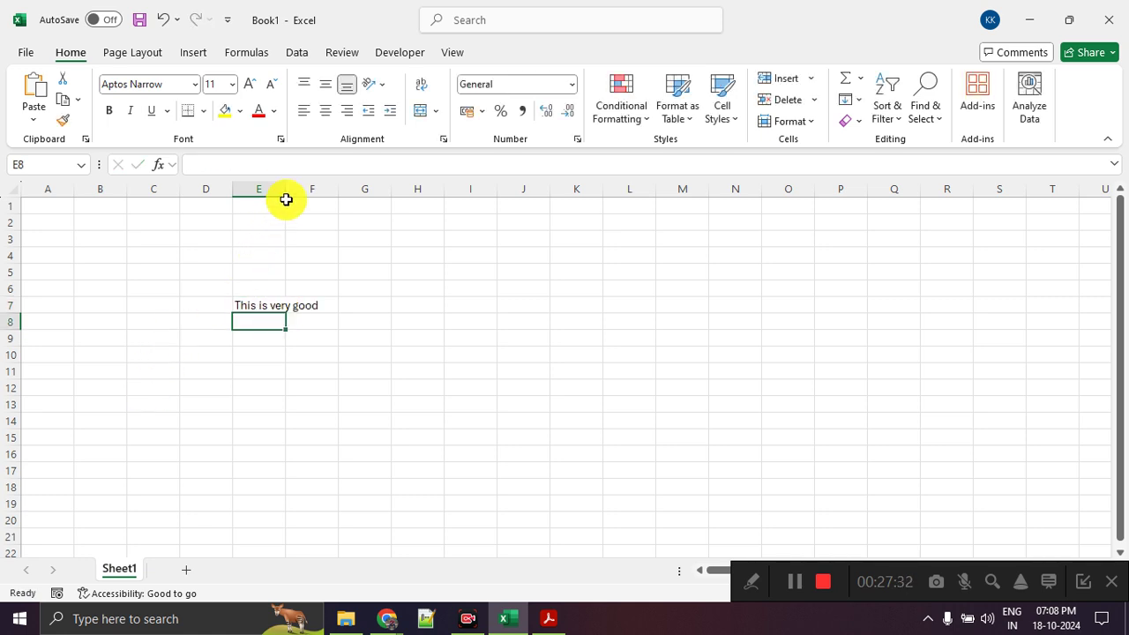
# - Widen column E to fit the sentence and reselect E7
pyautogui.moveTo(286, 199); pyautogui.dragTo(335, 199)
pyautogui.click(341, 409)
pyautogui.click(297, 313)
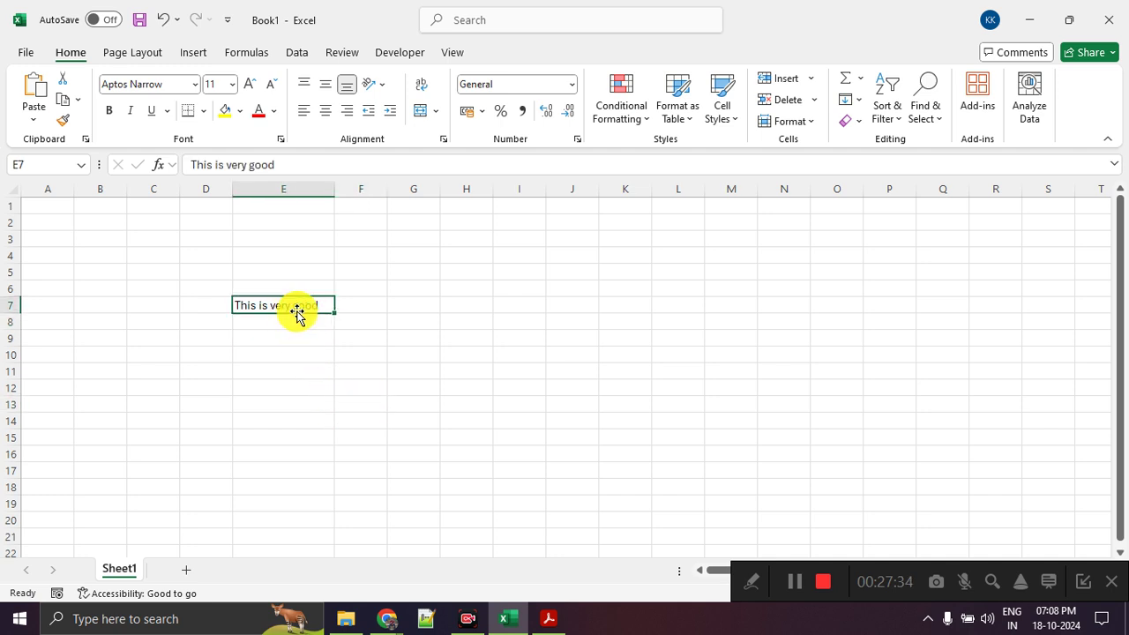
pyautogui.moveTo(106, 41)
pyautogui.mouseDown()
pyautogui.moveTo(95, 72)
pyautogui.moveTo(79, 40)
pyautogui.mouseUp()
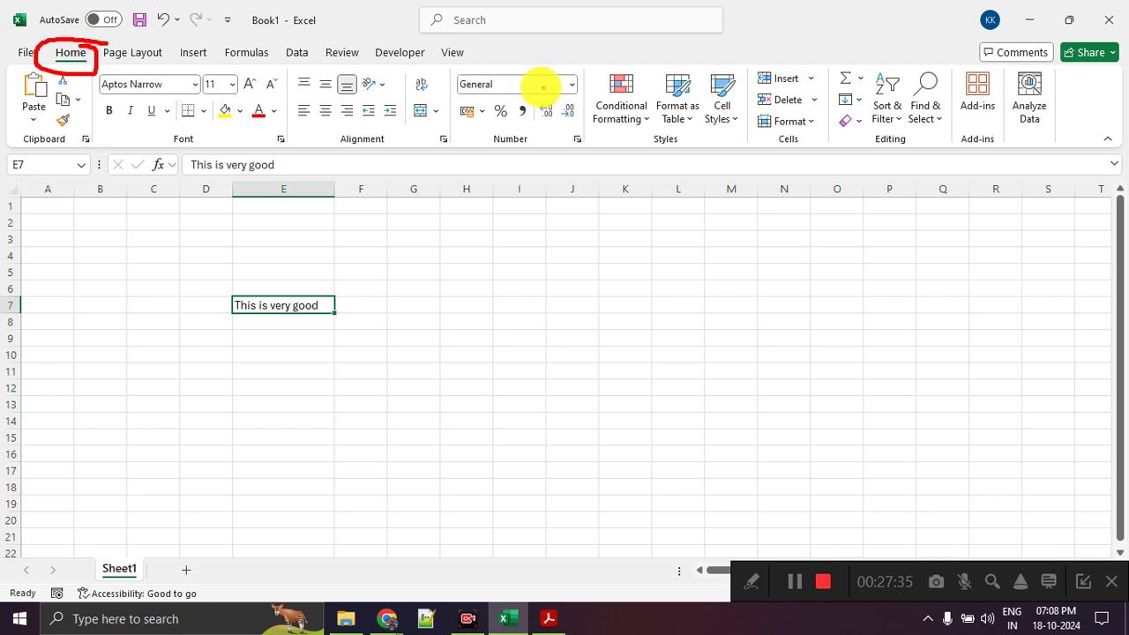
# - Give cell E7 a light blue fill instead of yellow
pyautogui.click(226, 119)
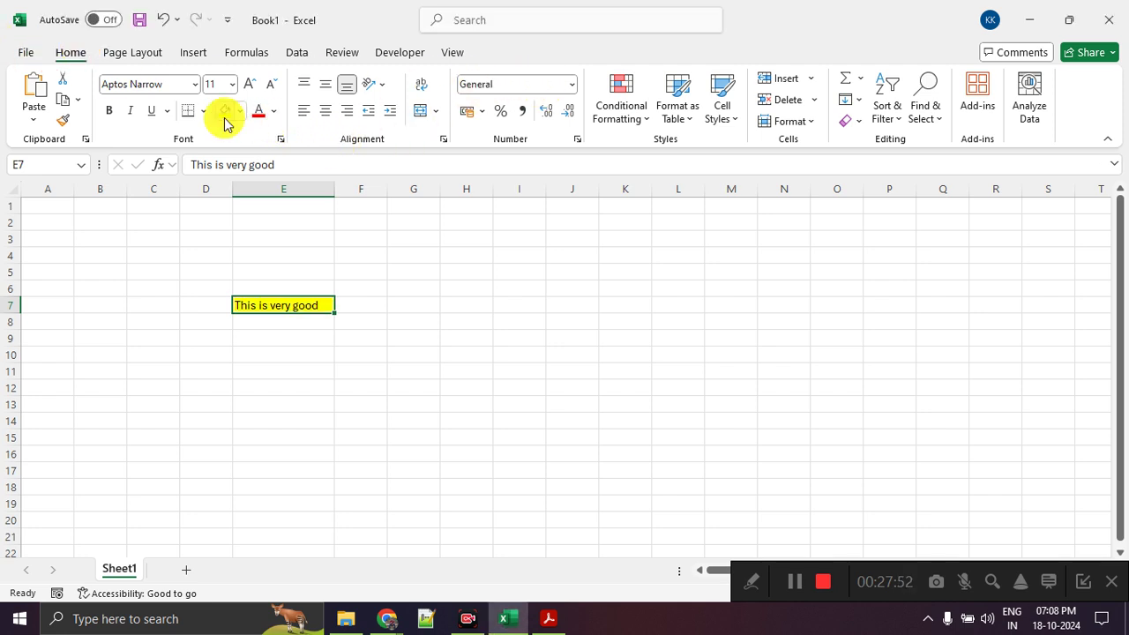
pyautogui.click(239, 110)
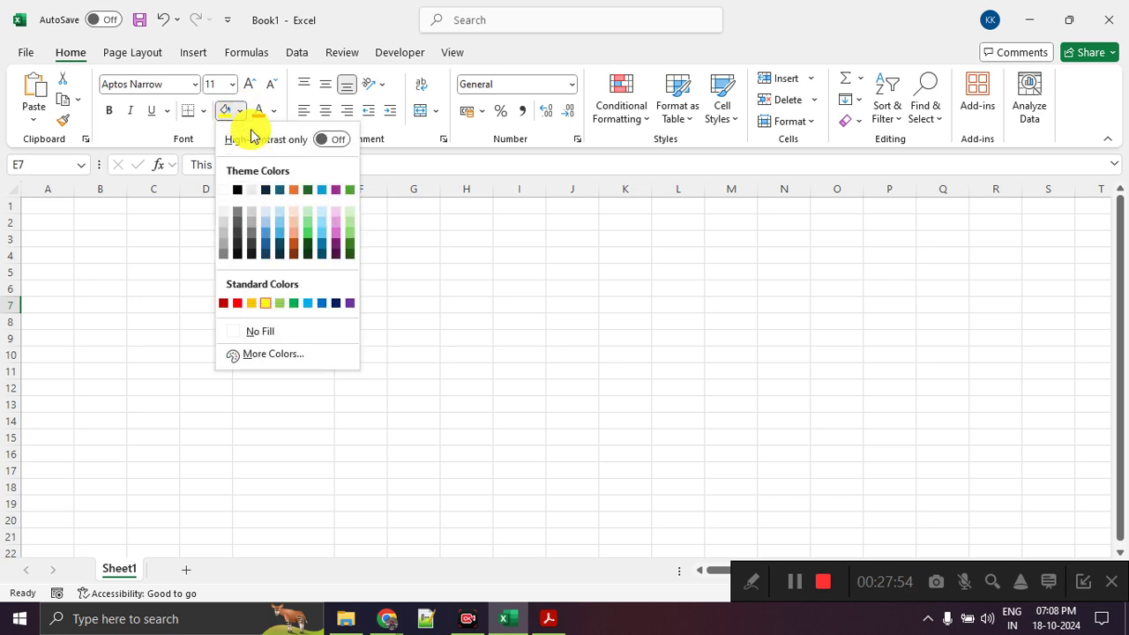
pyautogui.click(279, 238)
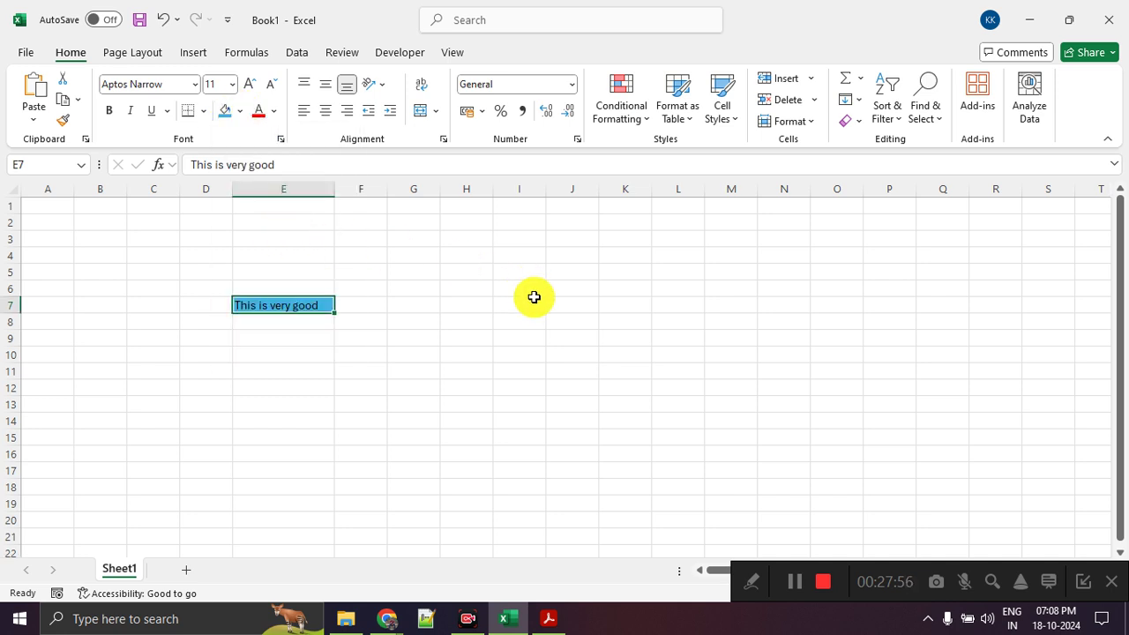
# - Copy cell E7 and pick G9 as the destination
pyautogui.click(408, 418)
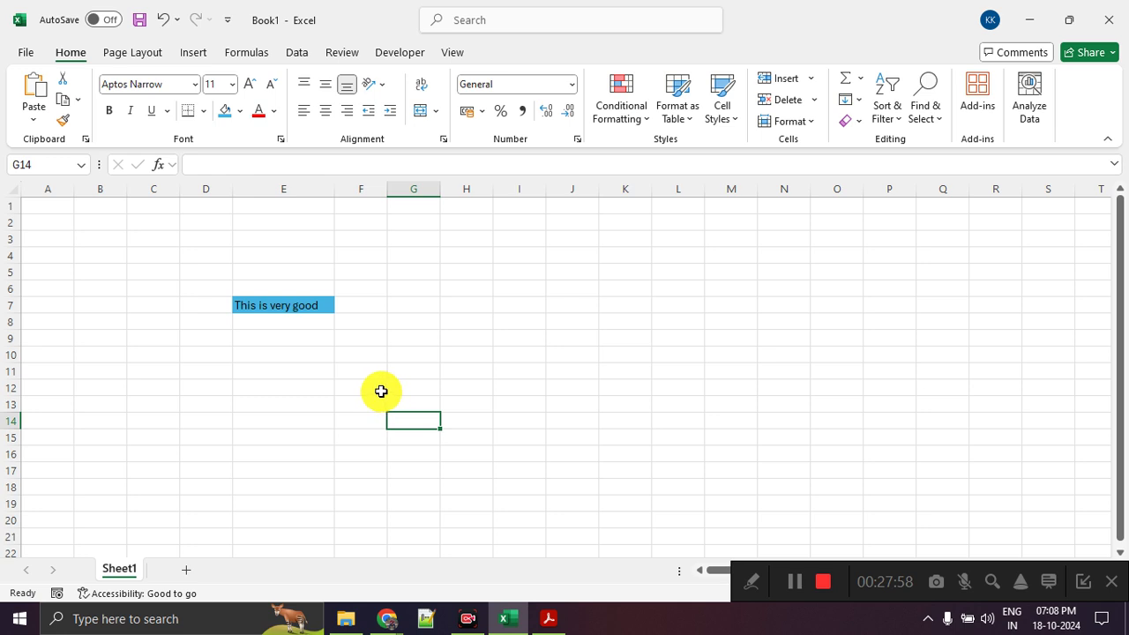
pyautogui.click(300, 323)
pyautogui.click(316, 404)
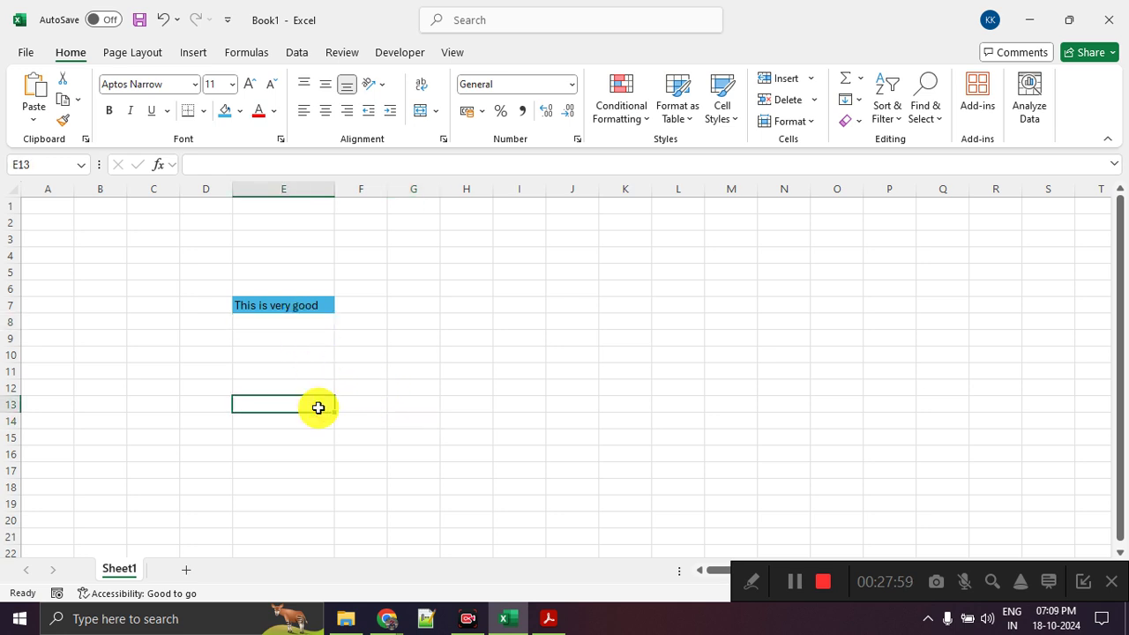
pyautogui.click(299, 308)
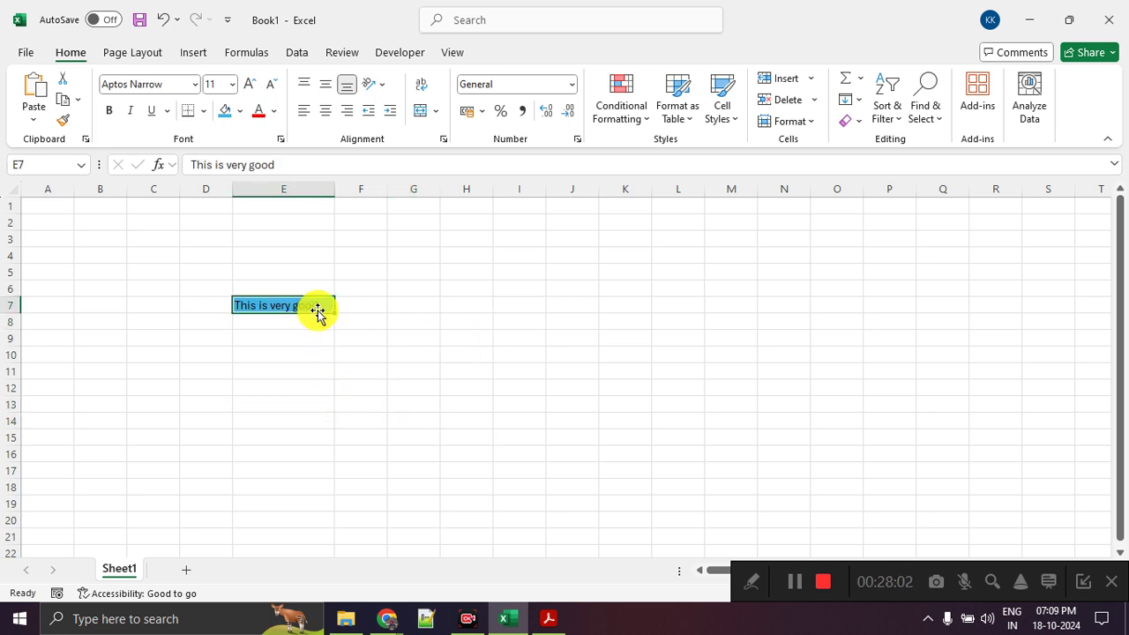
pyautogui.hotkey('ctrl', 'c')
pyautogui.click(404, 337)
# - Paste the E7 sentence into G9 and widen column G to fit it
pyautogui.hotkey('ctrl', 'v')
pyautogui.click(421, 401)
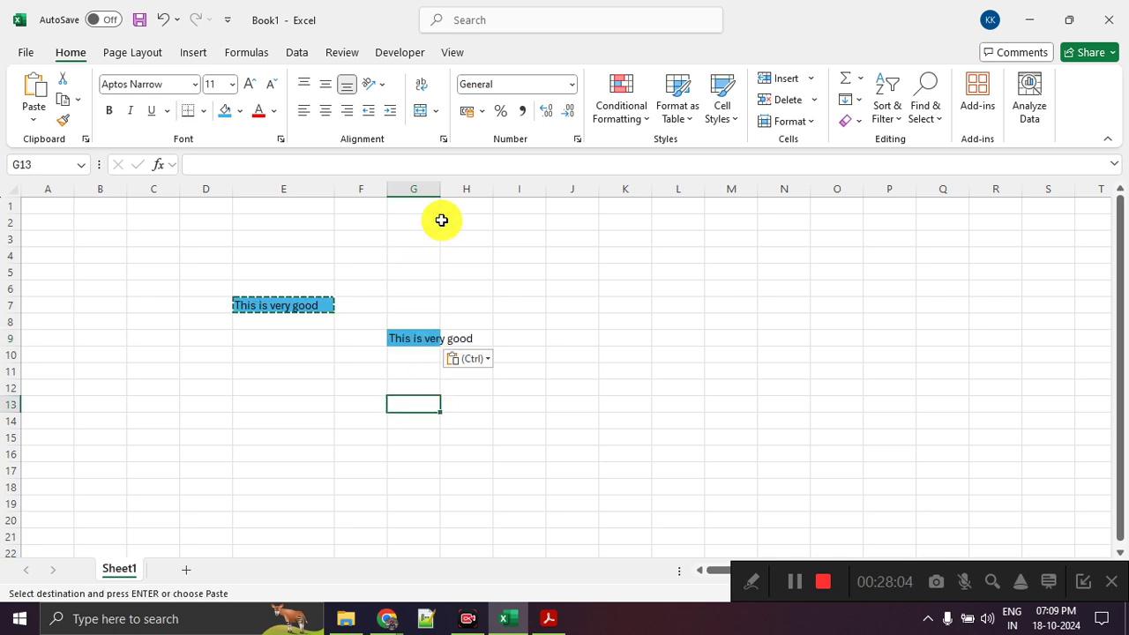
pyautogui.moveTo(436, 206); pyautogui.dragTo(553, 185)
# - Change the G9 text colour to yellow instead of red
pyautogui.click(432, 336)
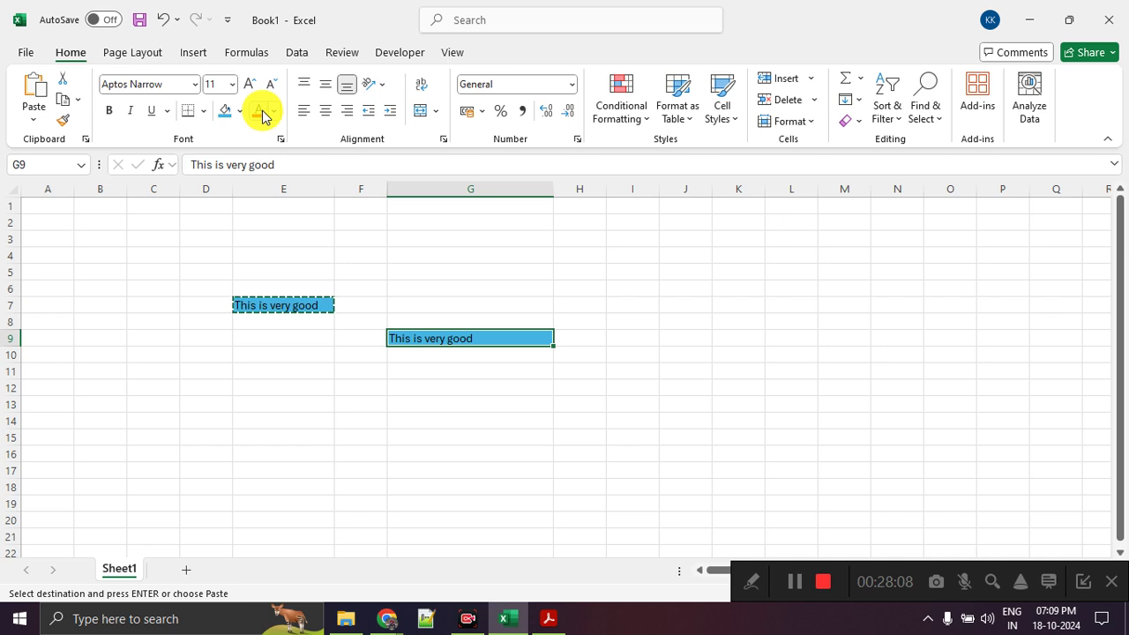
pyautogui.click(258, 111)
pyautogui.click(273, 111)
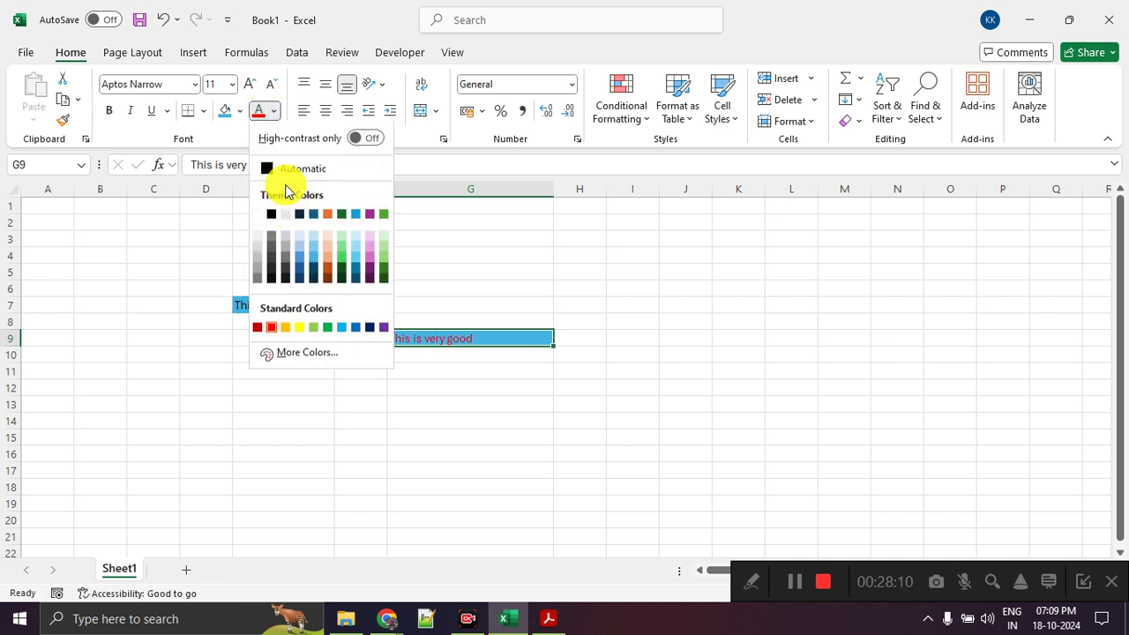
pyautogui.click(300, 329)
pyautogui.click(449, 385)
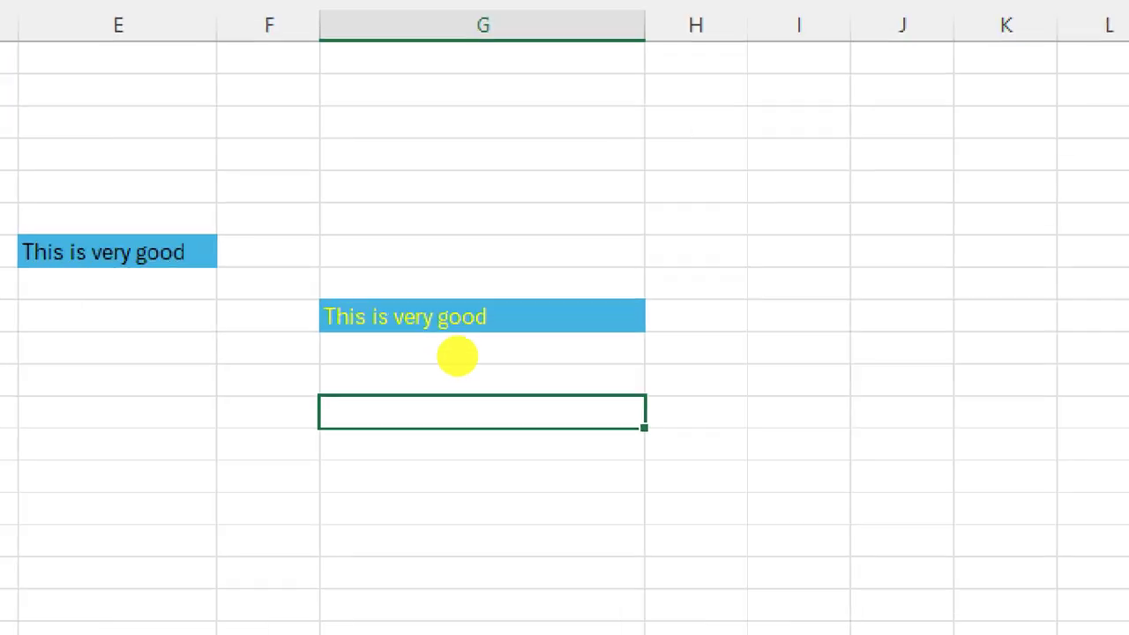
pyautogui.moveTo(507, 300); pyautogui.dragTo(475, 311)
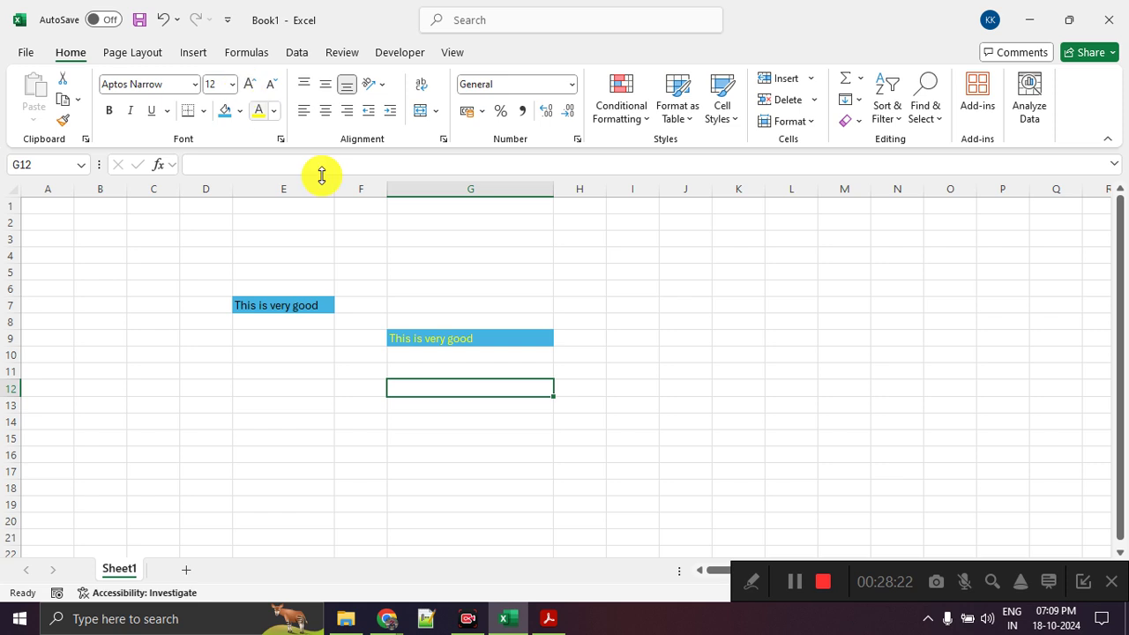
pyautogui.click(463, 338)
# - Set the G9 sentence to font size 20
pyautogui.doubleClick(252, 83)
pyautogui.doubleClick(251, 83)
pyautogui.click(251, 83)
pyautogui.doubleClick(251, 84)
pyautogui.click(270, 86)
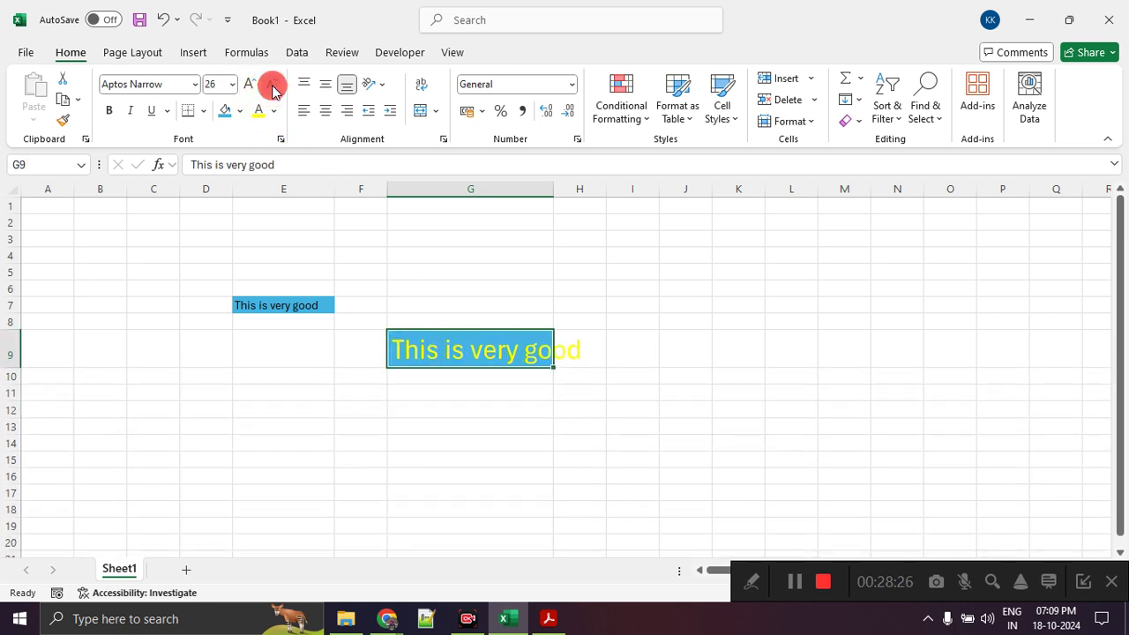
pyautogui.click(233, 85)
pyautogui.click(217, 220)
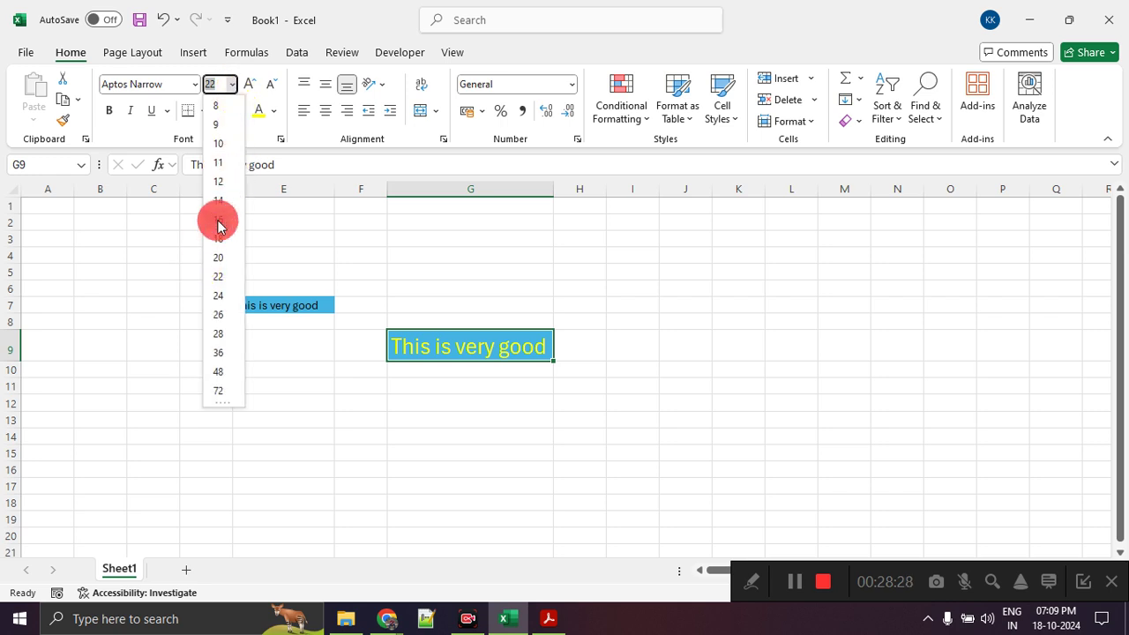
pyautogui.click(232, 83)
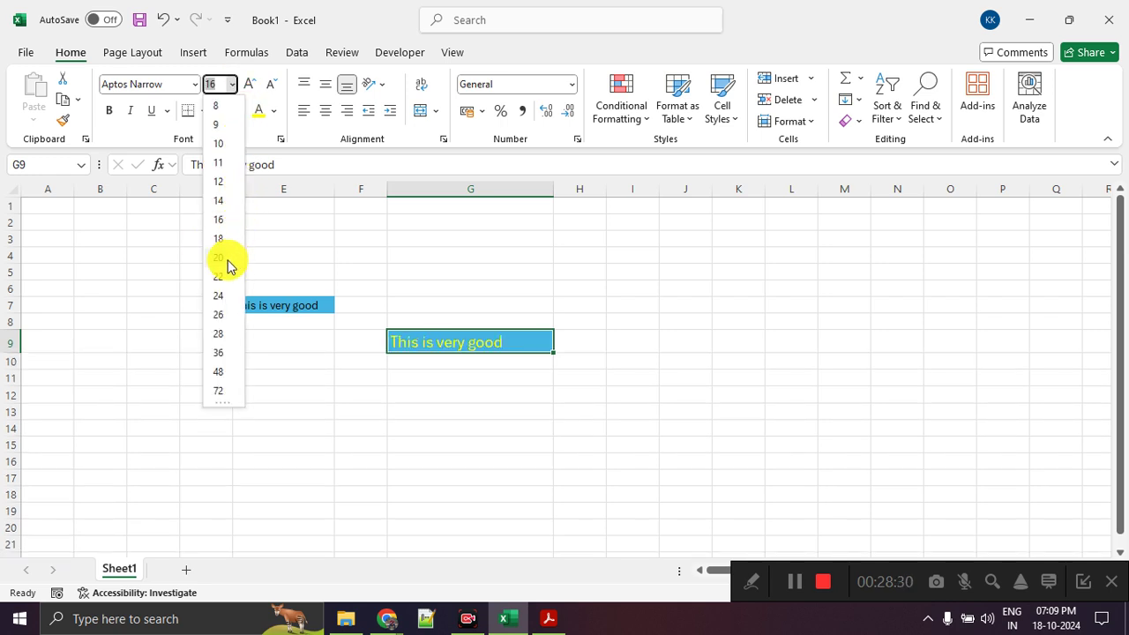
pyautogui.click(227, 260)
# - Set the G9 sentence in the Alasassy Caps font instead of Algerian
pyautogui.click(185, 86)
pyautogui.click(195, 84)
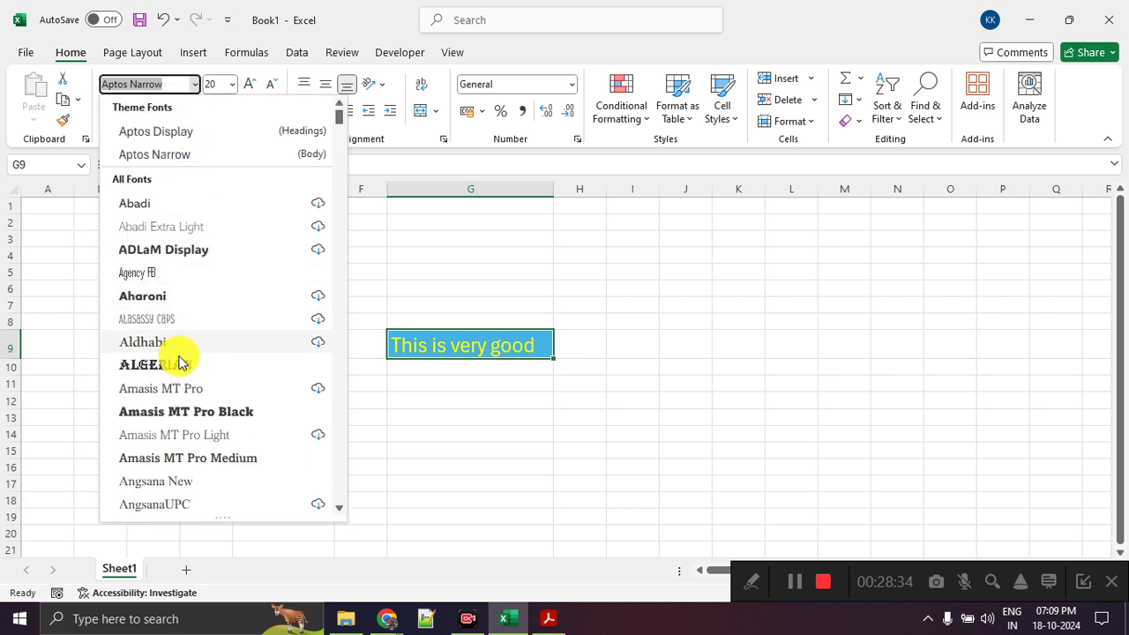
pyautogui.click(168, 364)
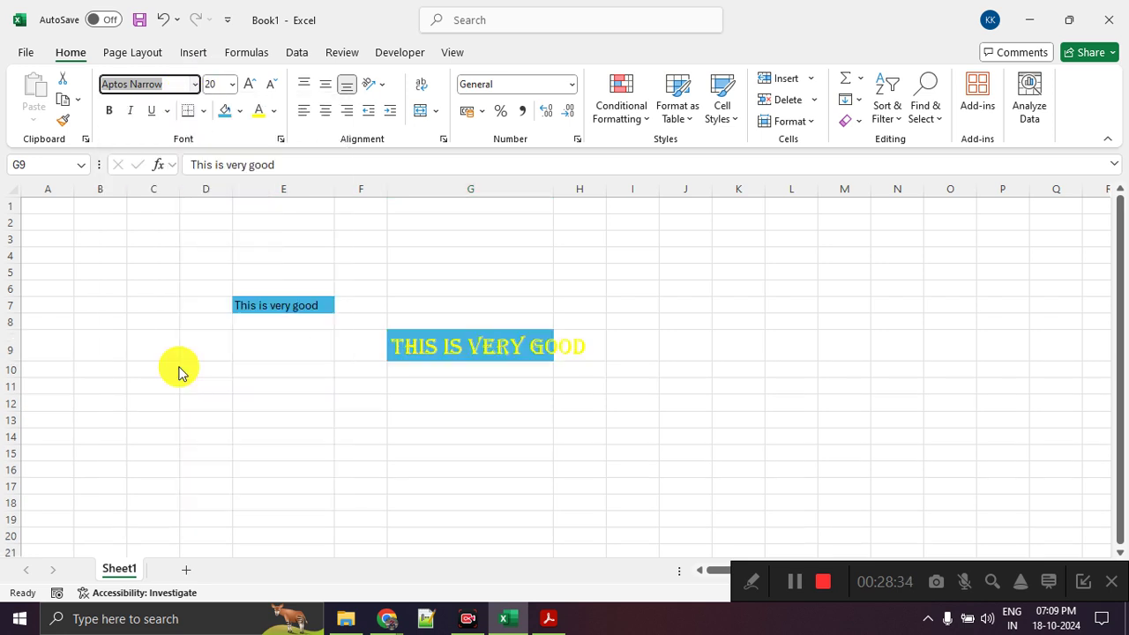
pyautogui.click(194, 85)
pyautogui.click(172, 322)
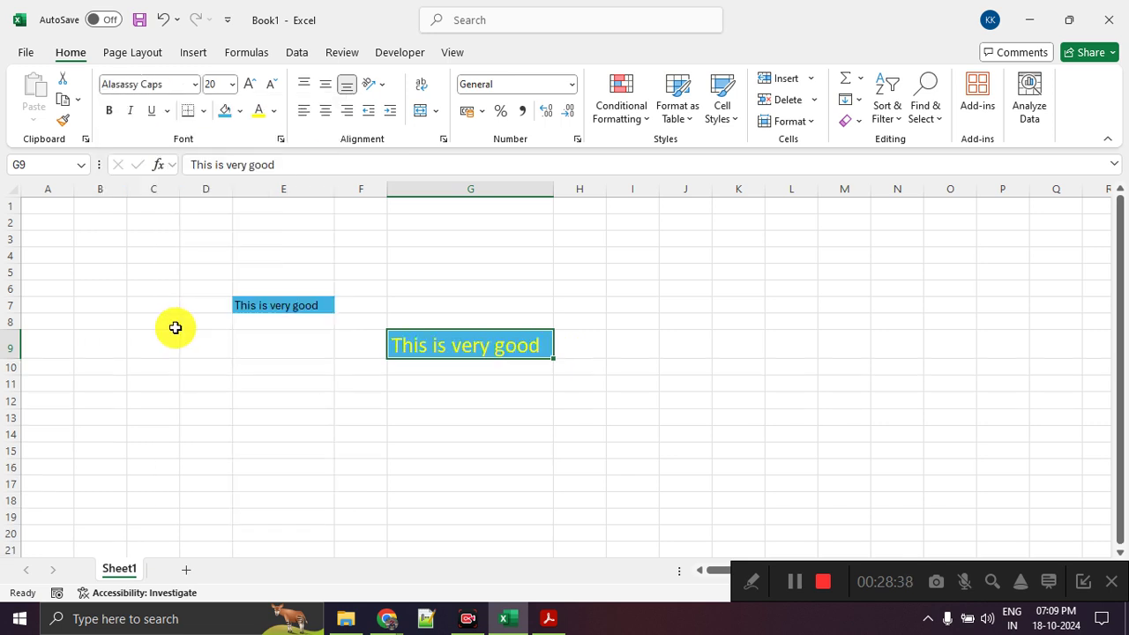
pyautogui.click(436, 428)
# - Widen column G further to fit the restyled sentence
pyautogui.moveTo(551, 182); pyautogui.dragTo(588, 186)
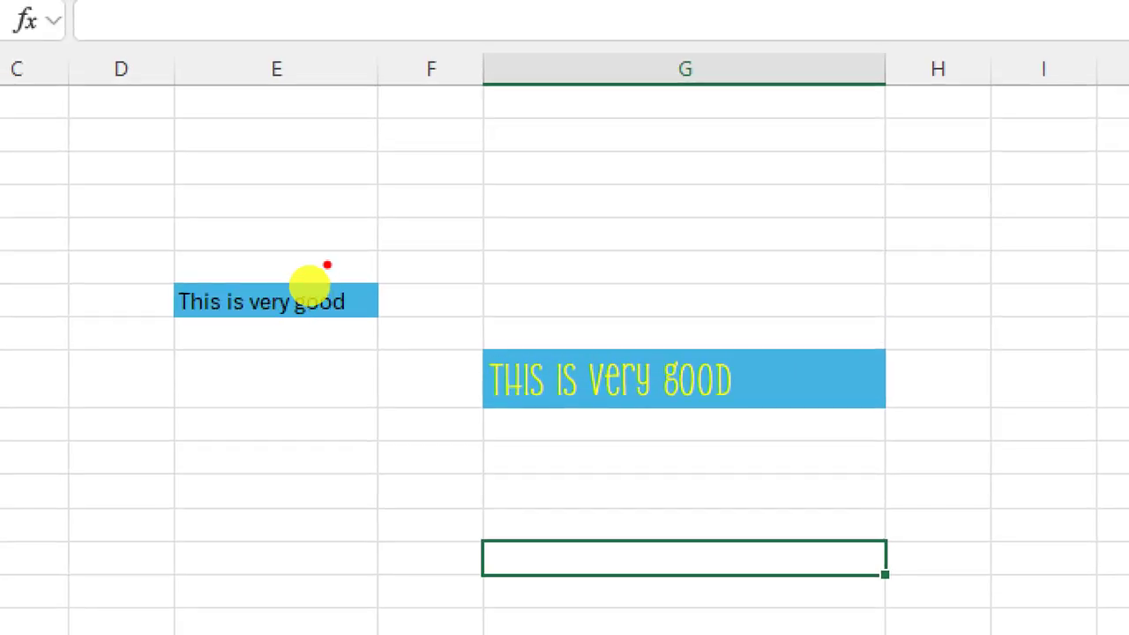
pyautogui.moveTo(321, 282); pyautogui.dragTo(321, 331)
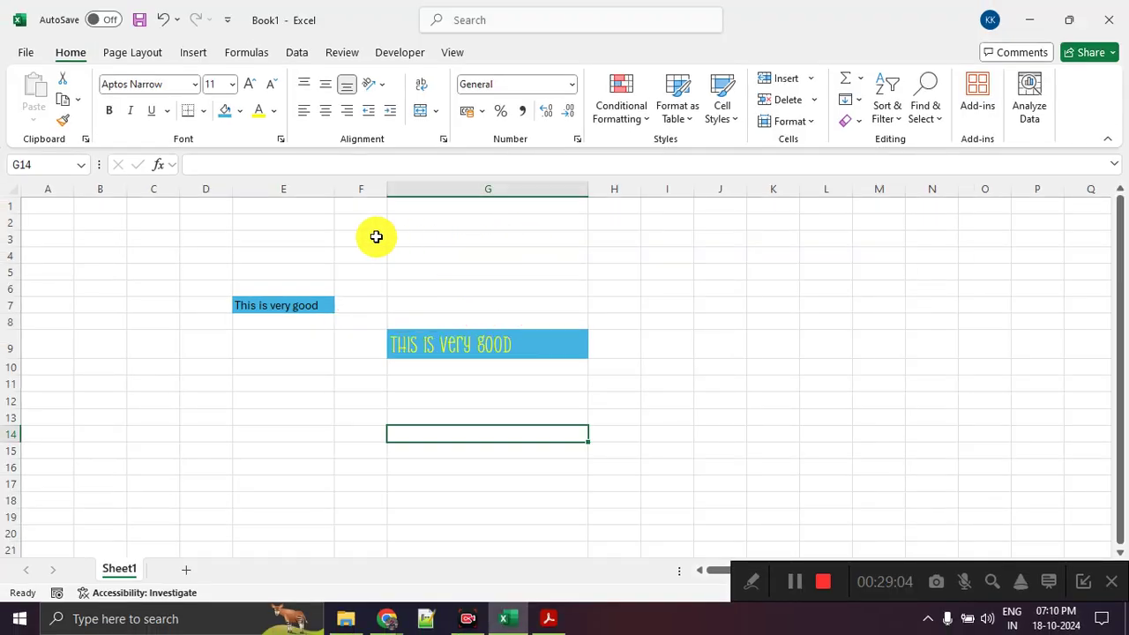
pyautogui.click(148, 55)
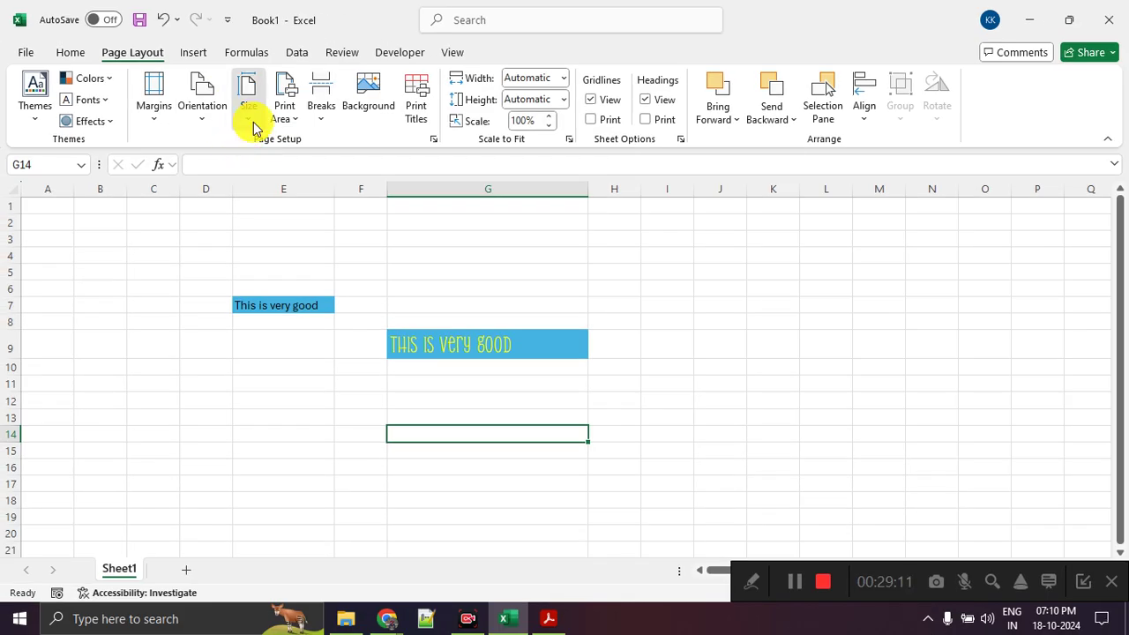
# - Set the sheet's paper size to Tabloid and look over the Insert chart types
pyautogui.click(249, 114)
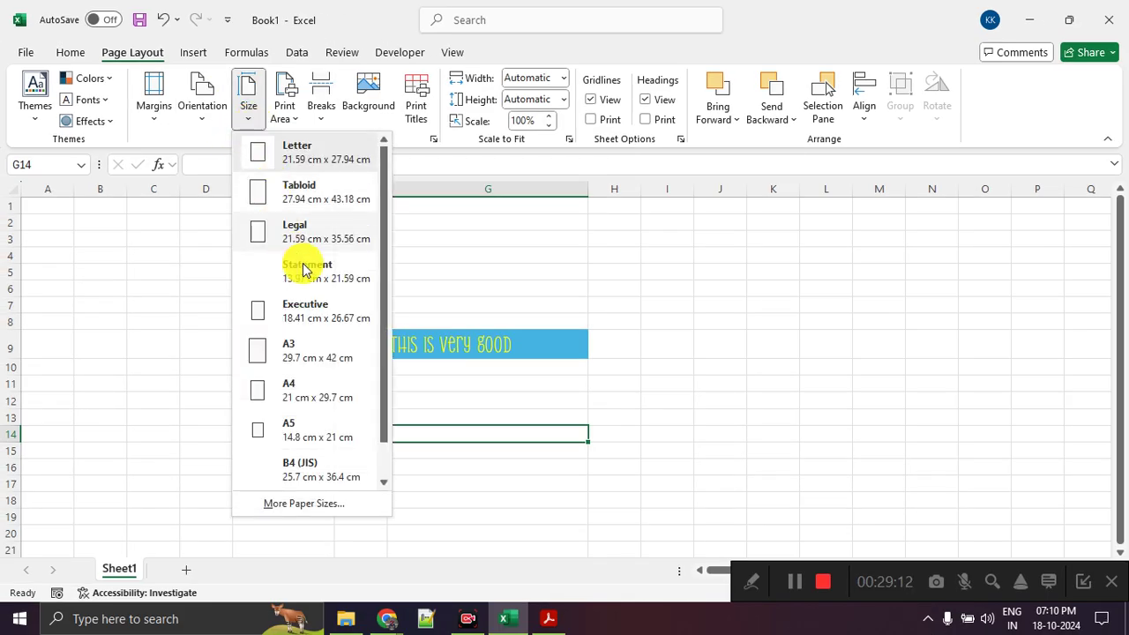
pyautogui.click(332, 202)
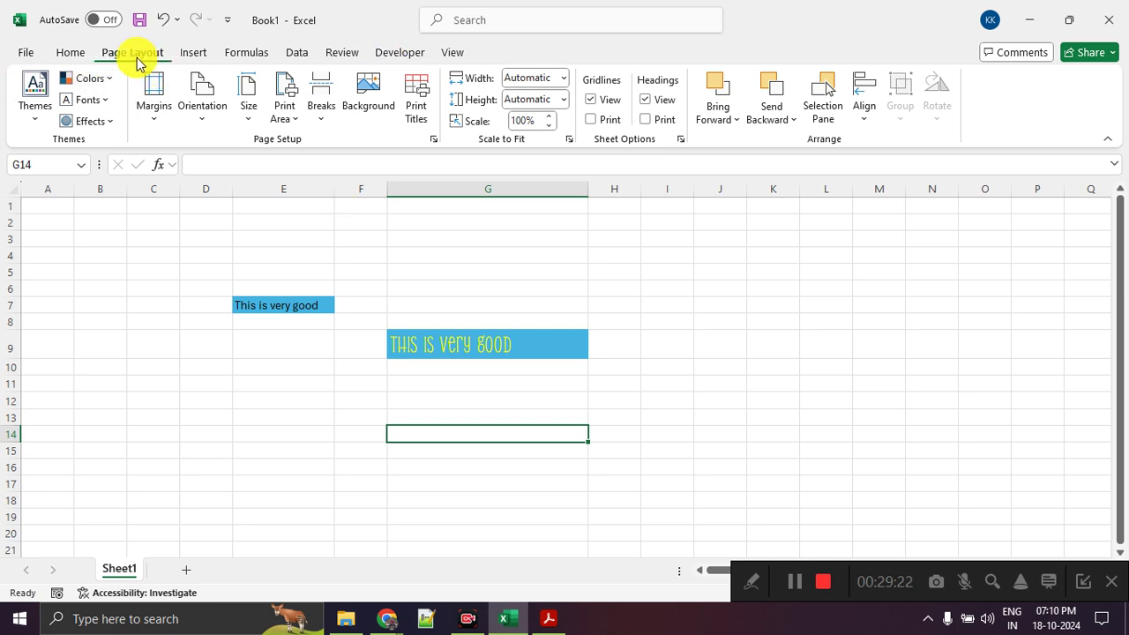
pyautogui.click(207, 62)
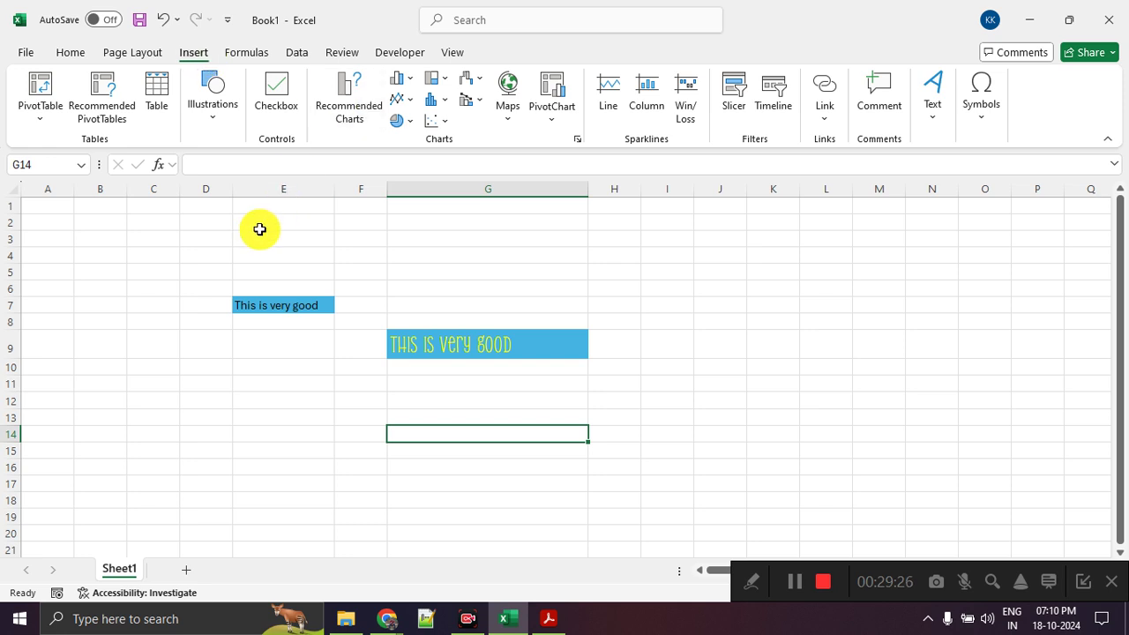
pyautogui.moveTo(515, 57)
pyautogui.mouseDown()
pyautogui.moveTo(441, 187)
pyautogui.moveTo(592, 96)
pyautogui.moveTo(499, 55)
pyautogui.mouseUp()
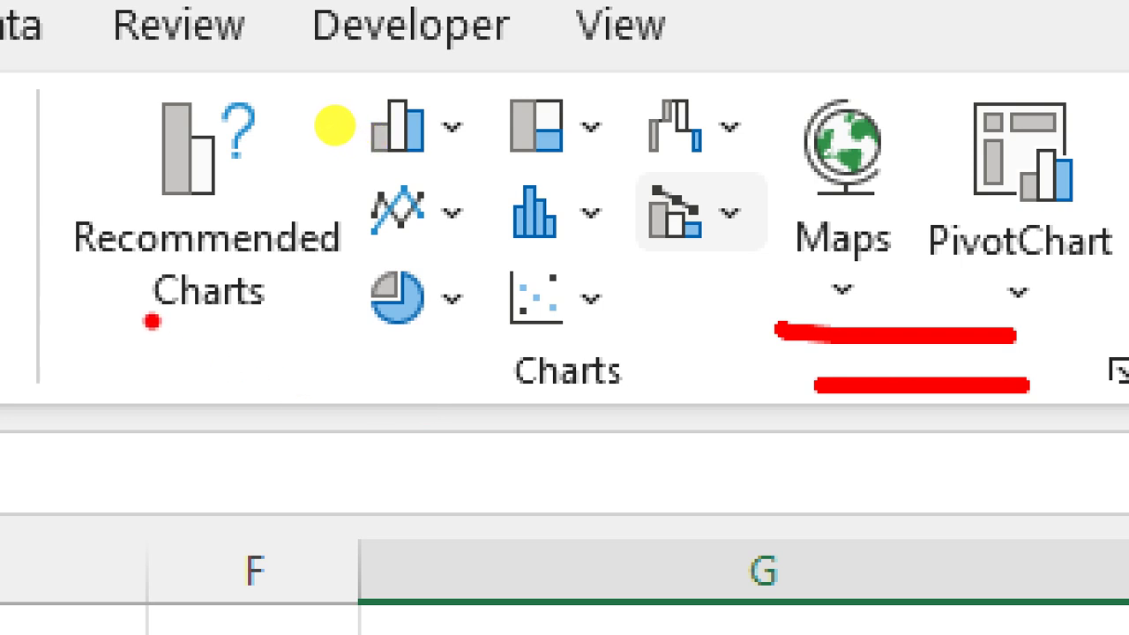
pyautogui.click(389, 110)
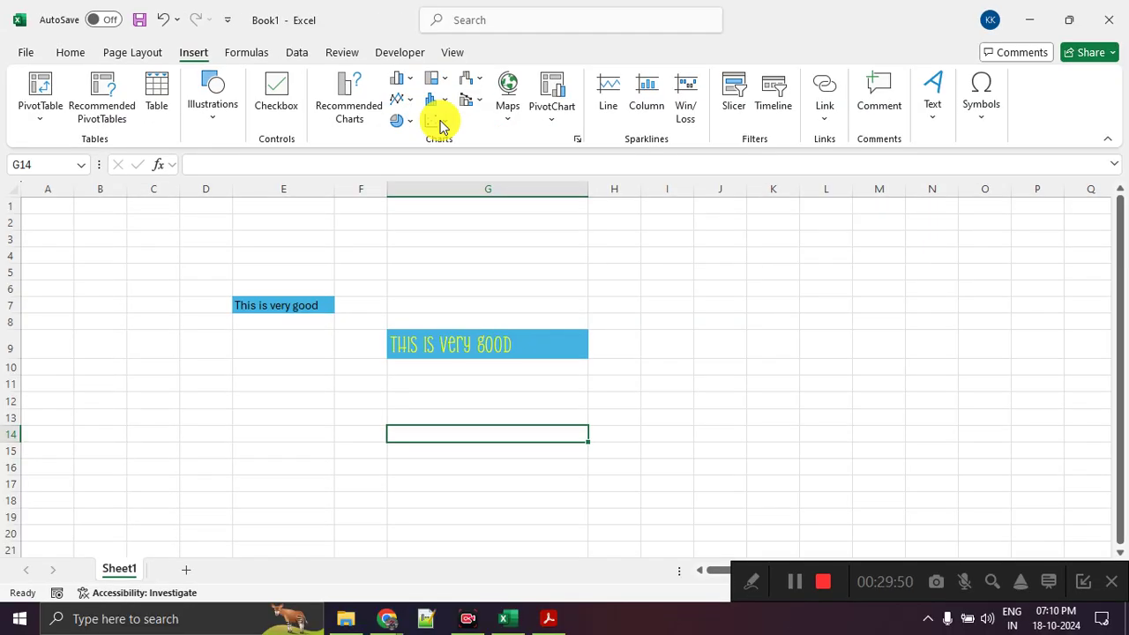
pyautogui.click(246, 52)
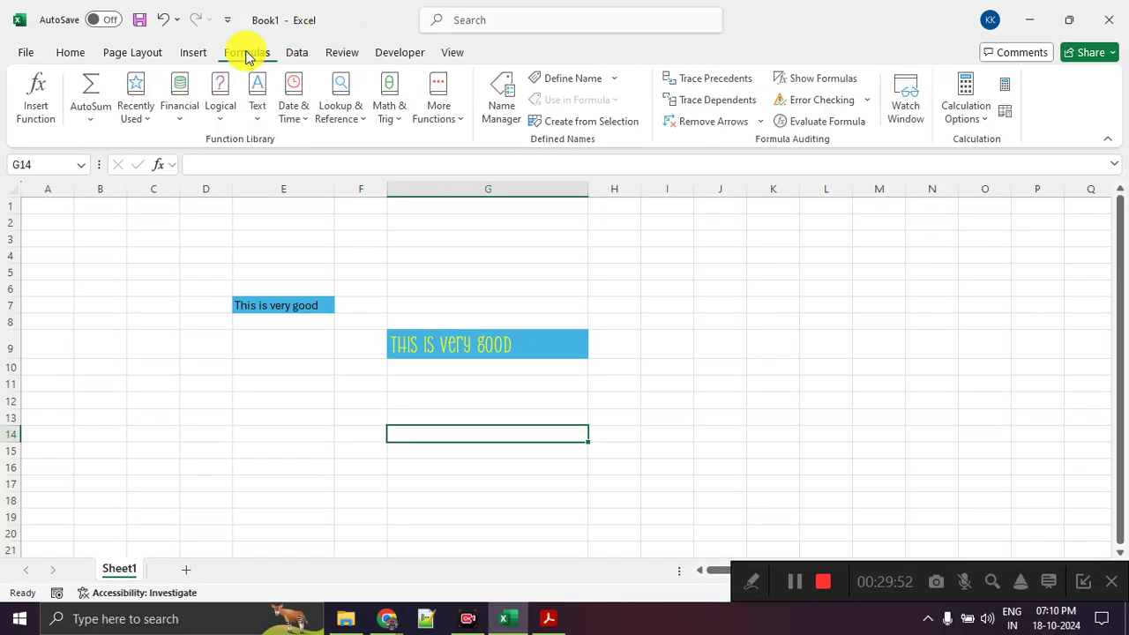
# - Browse the Logical and AutoSum function lists, then show the Data commands
pyautogui.click(222, 97)
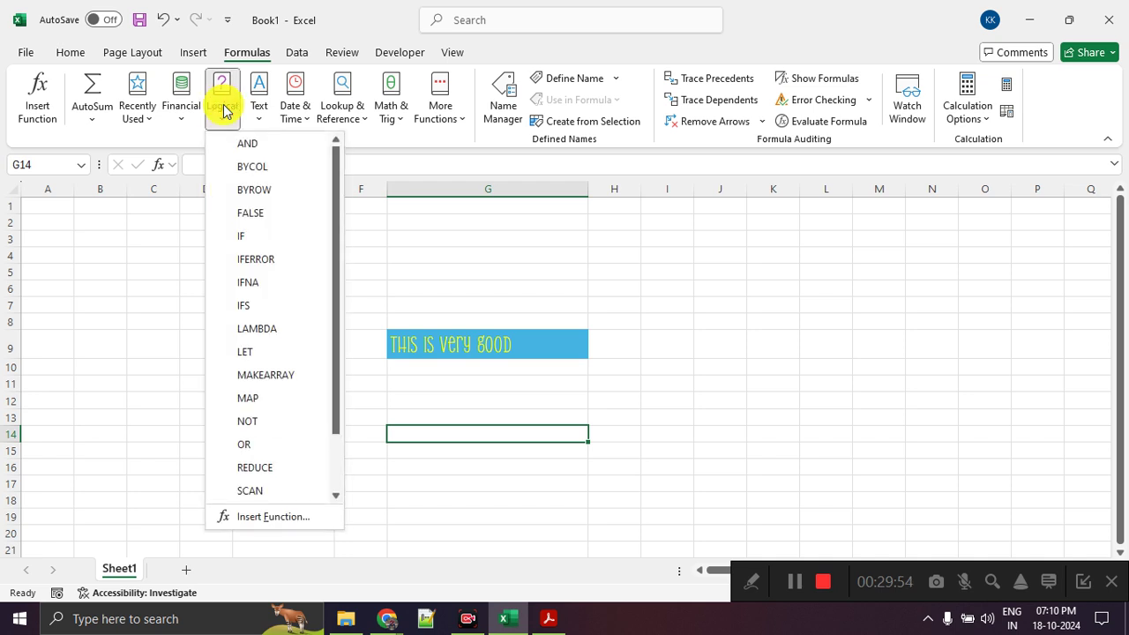
pyautogui.click(83, 116)
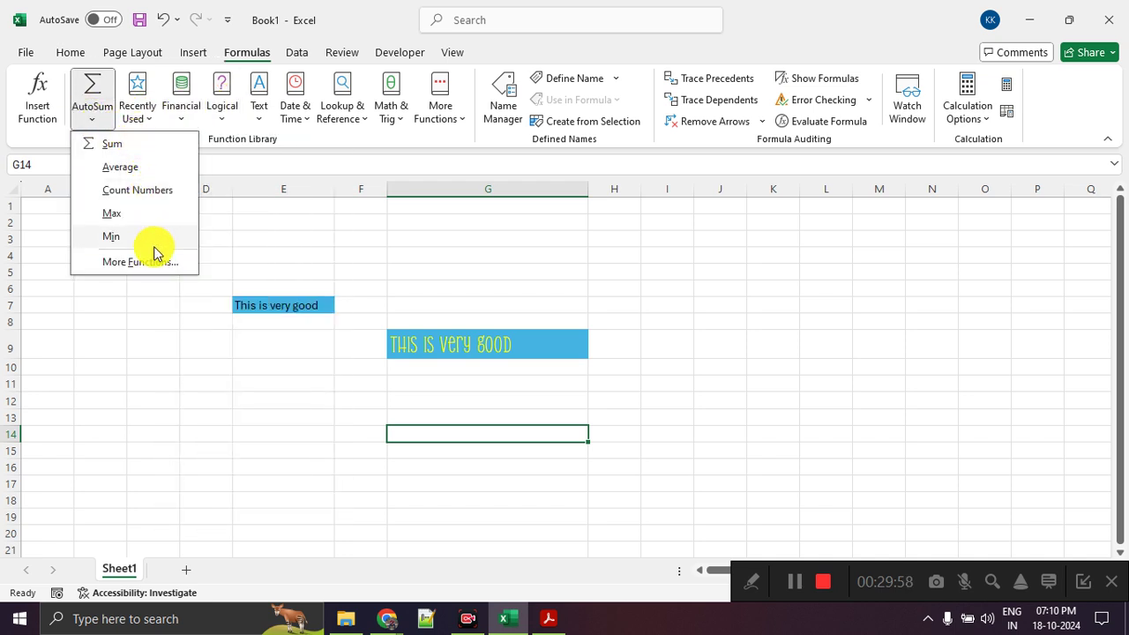
pyautogui.click(222, 113)
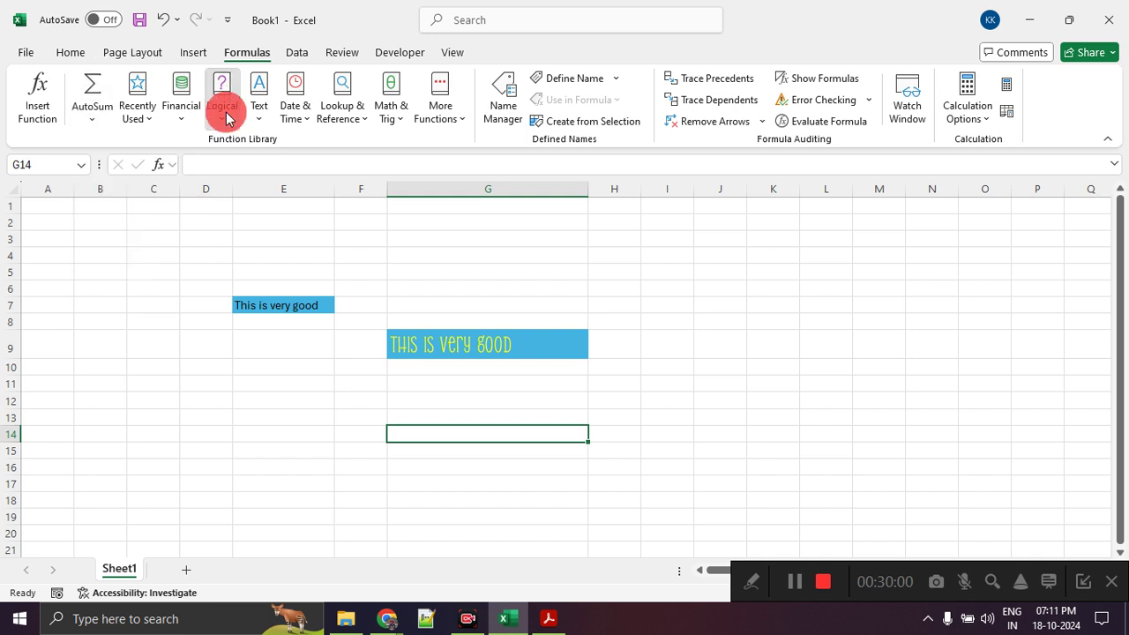
pyautogui.click(377, 221)
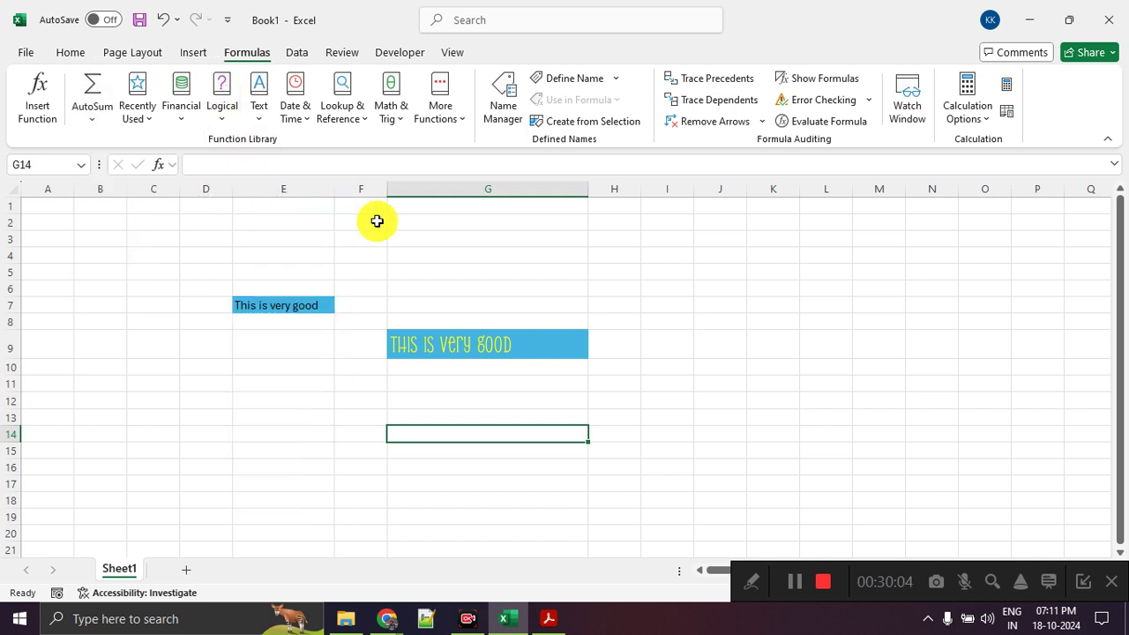
pyautogui.click(297, 60)
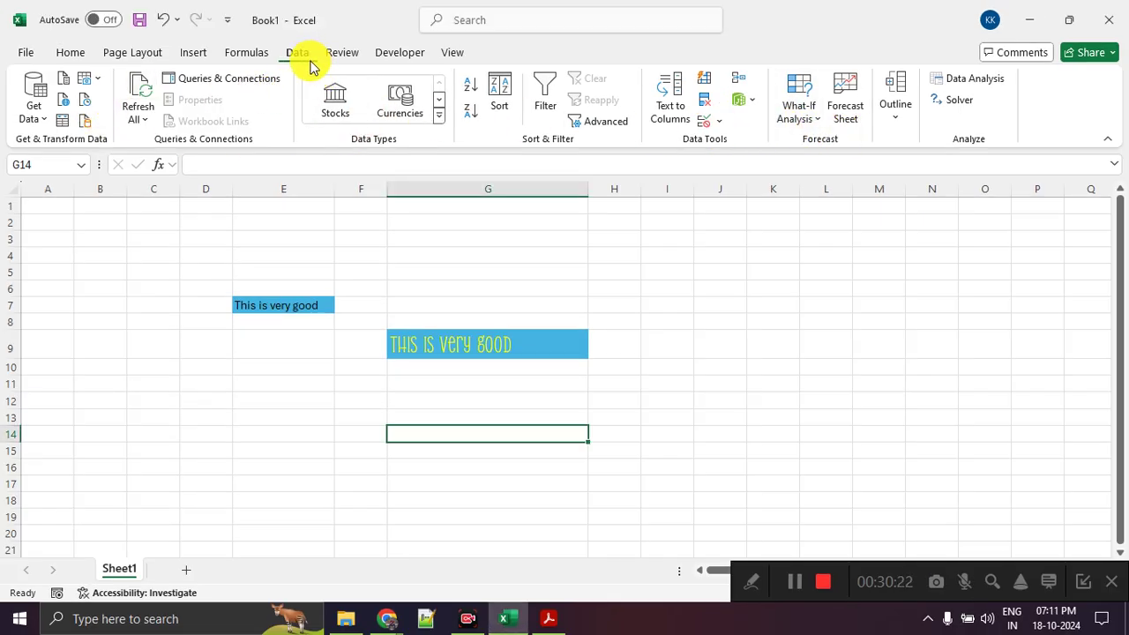
# - Show the Review commands for proofing, comments, notes and protection
pyautogui.click(351, 62)
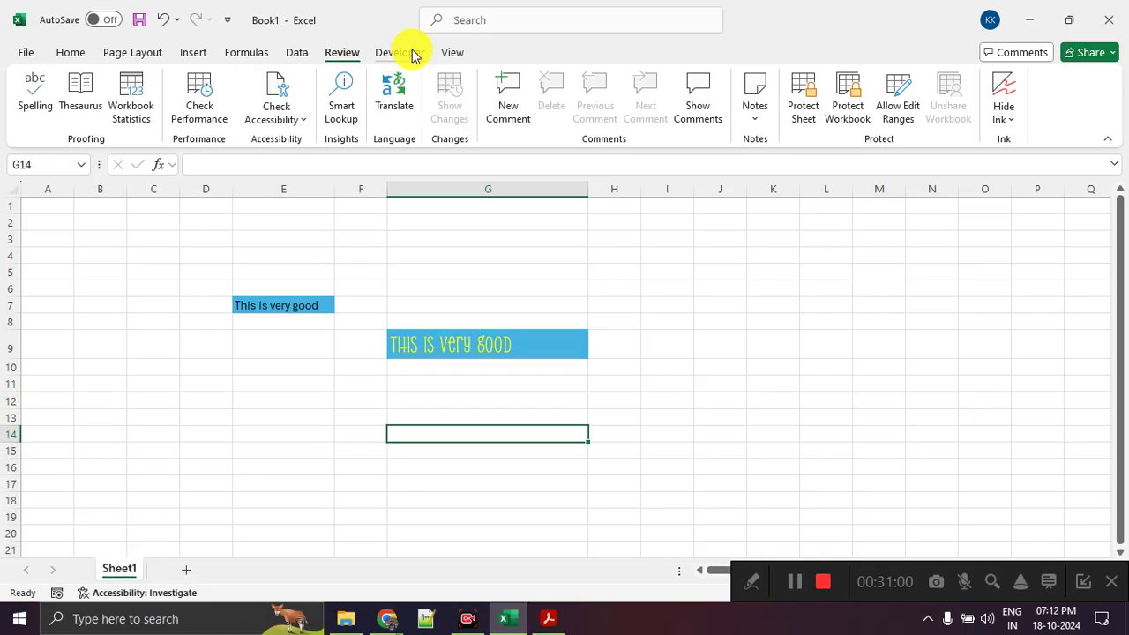
# - Show the Developer commands, then restore and re-maximize the Excel window
pyautogui.click(406, 54)
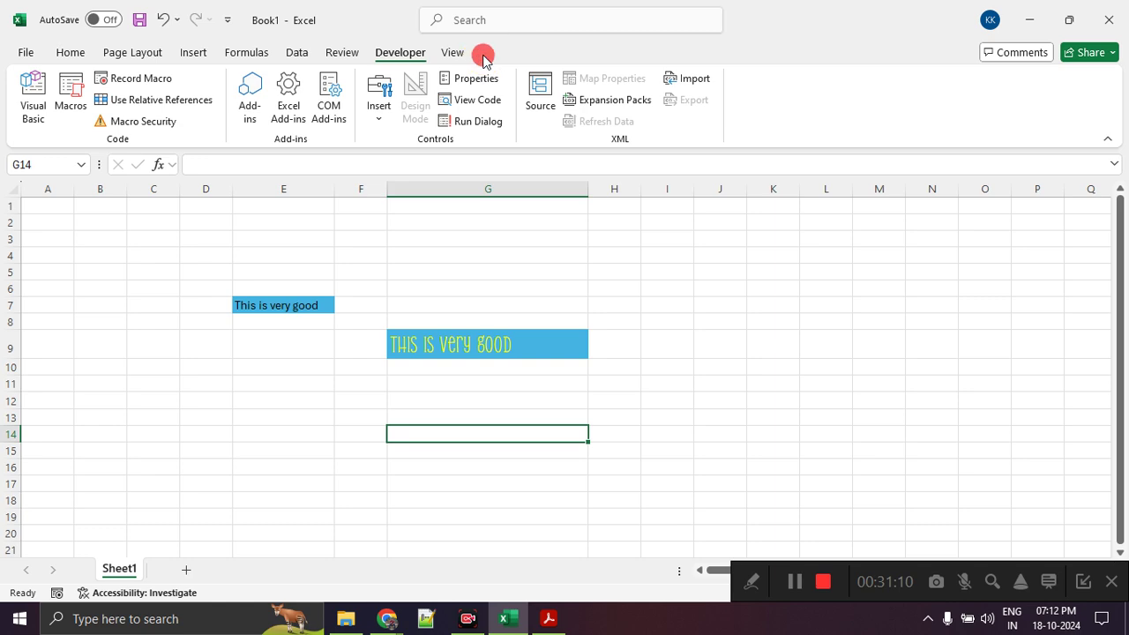
pyautogui.press('super+Down')
pyautogui.click(842, 15)
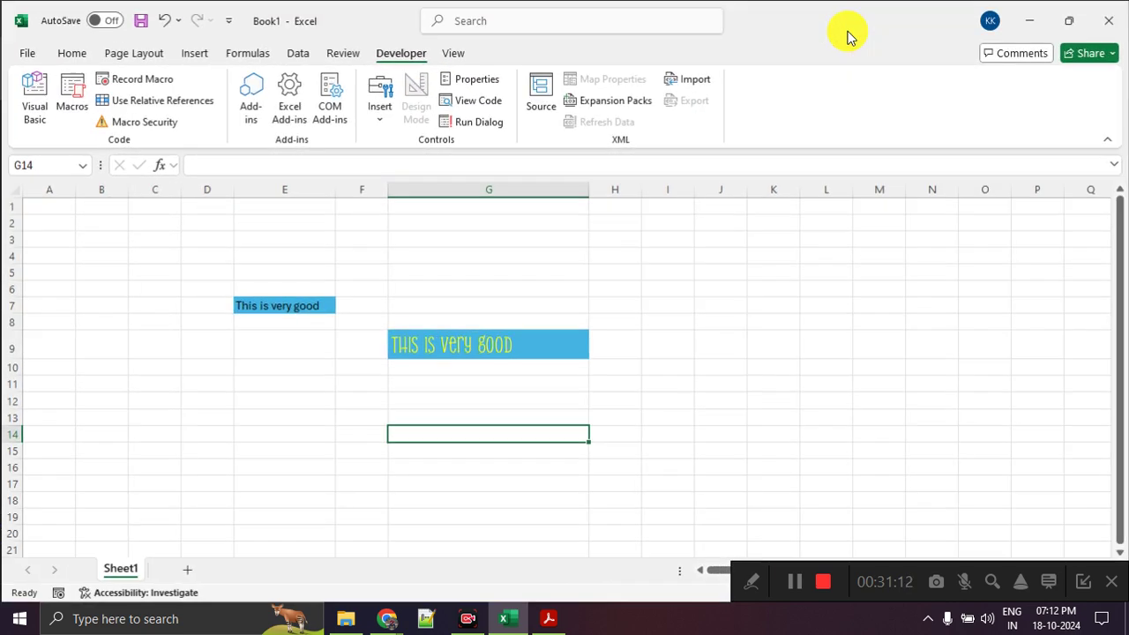
# - Return to the Developer commands, select merged cell G9, and open the File backstage
pyautogui.click(463, 56)
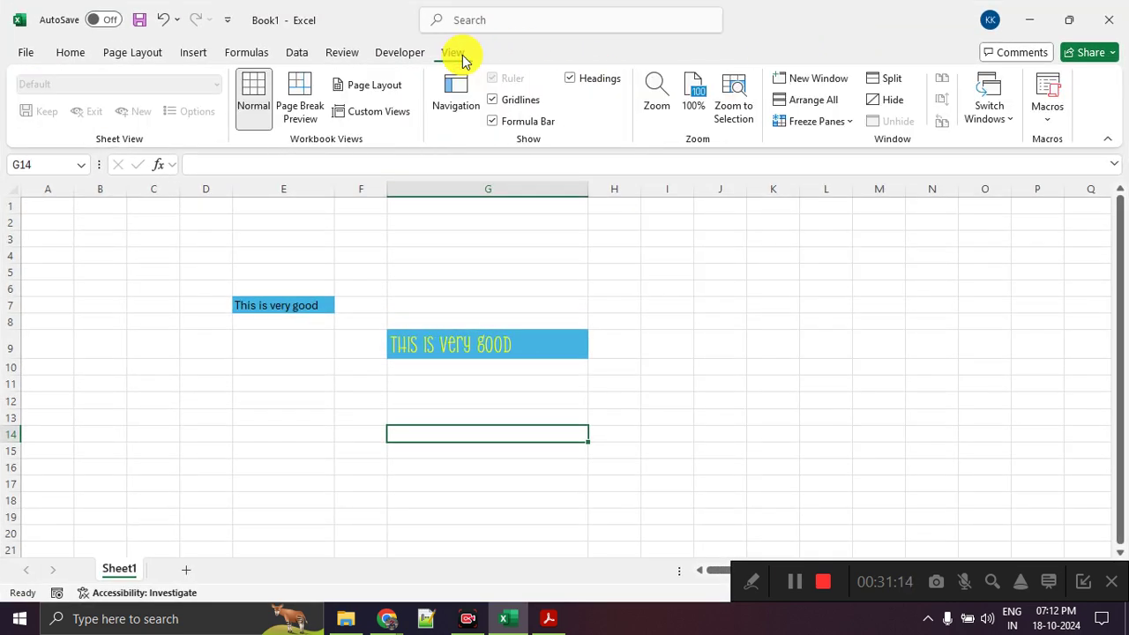
pyautogui.click(413, 53)
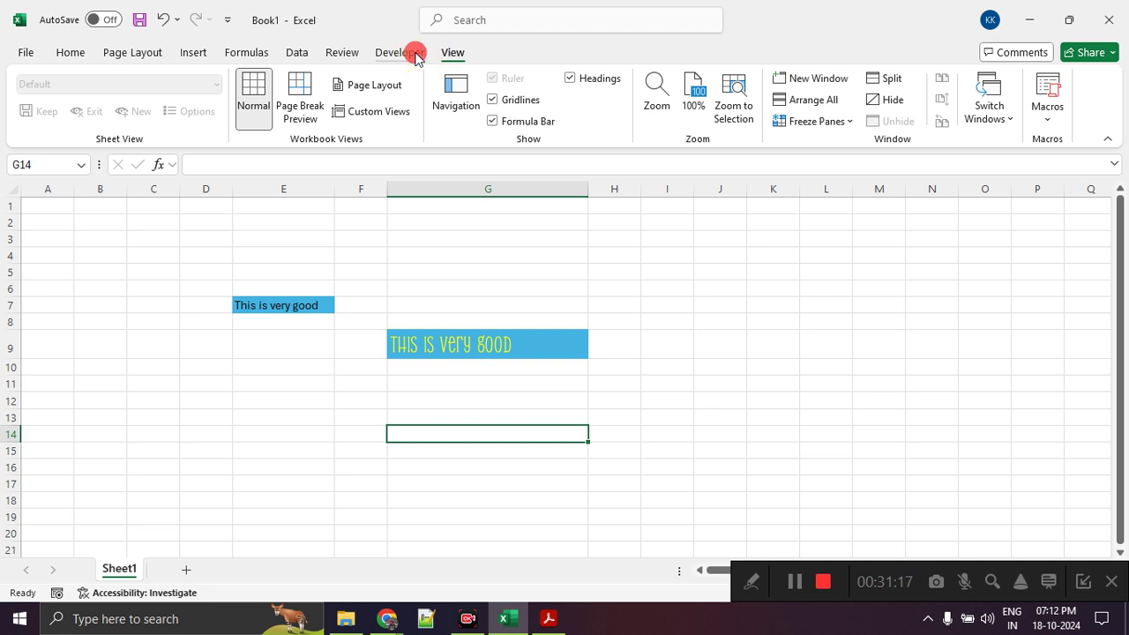
pyautogui.click(715, 318)
pyautogui.click(554, 333)
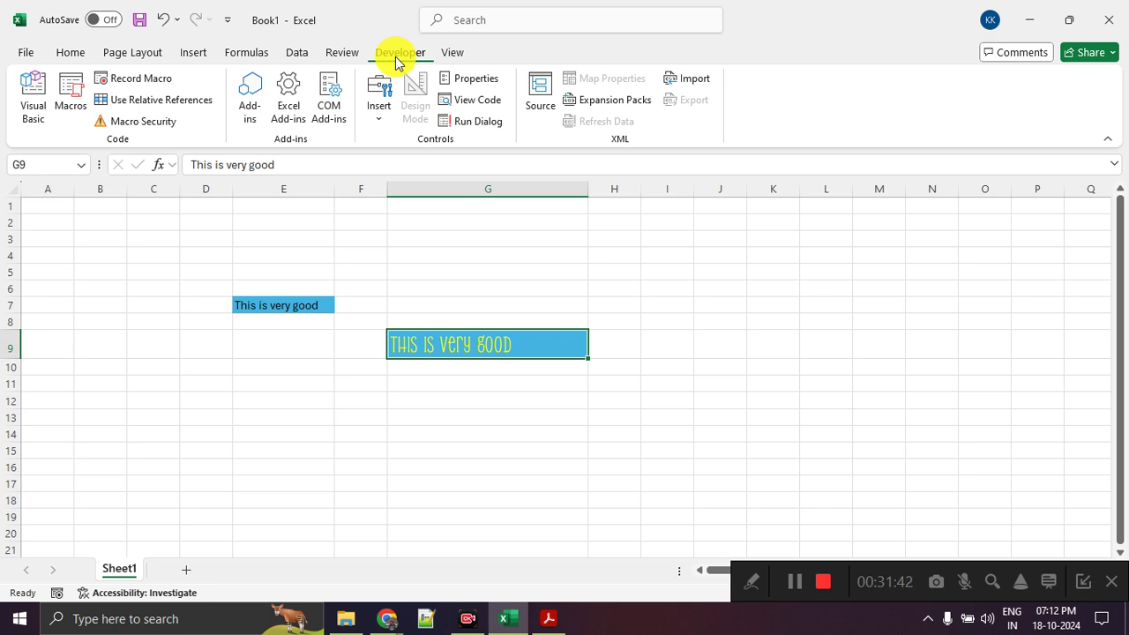
pyautogui.click(15, 55)
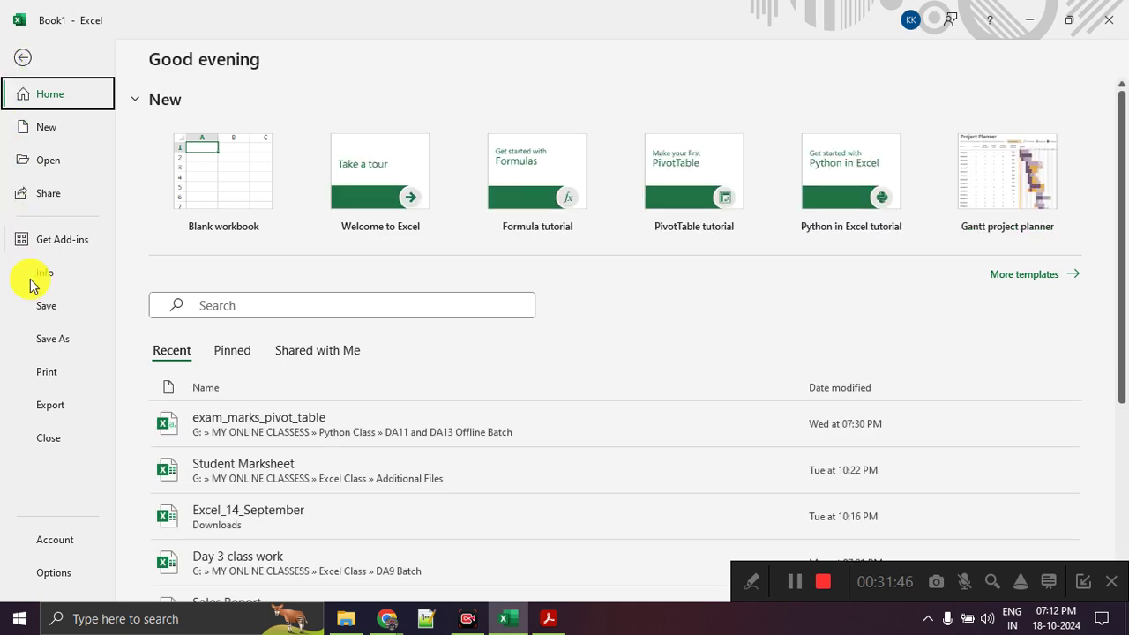
# - Open Excel Options on its General settings page
pyautogui.click(69, 573)
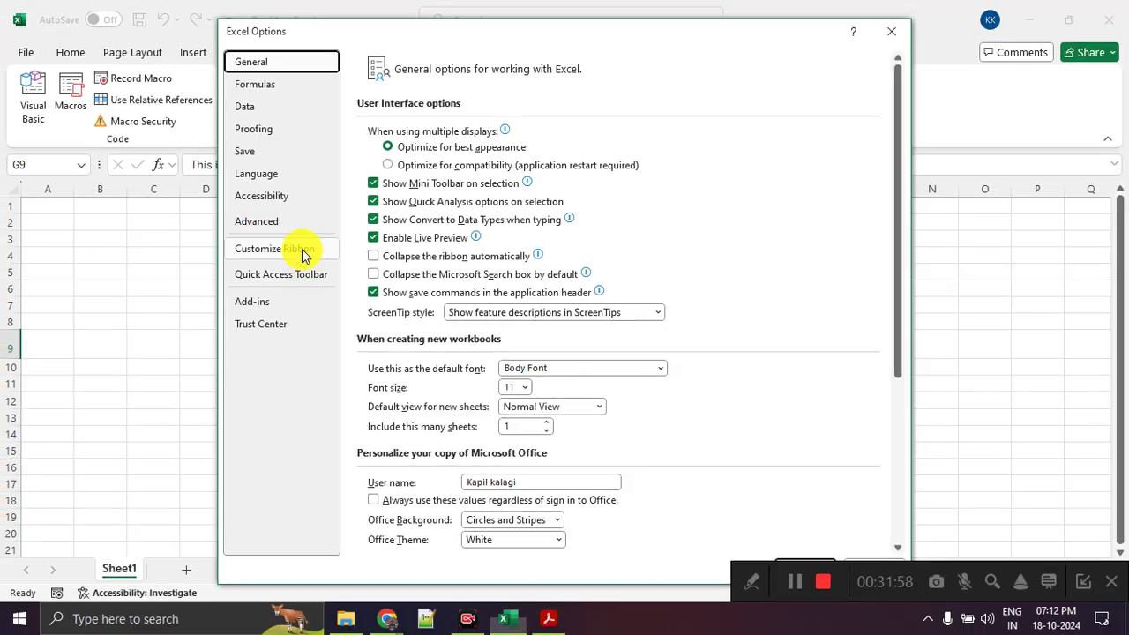
# - Tick Developer under Main Tabs on the Customize Ribbon page, annotate it, then close Excel Options
pyautogui.click(303, 252)
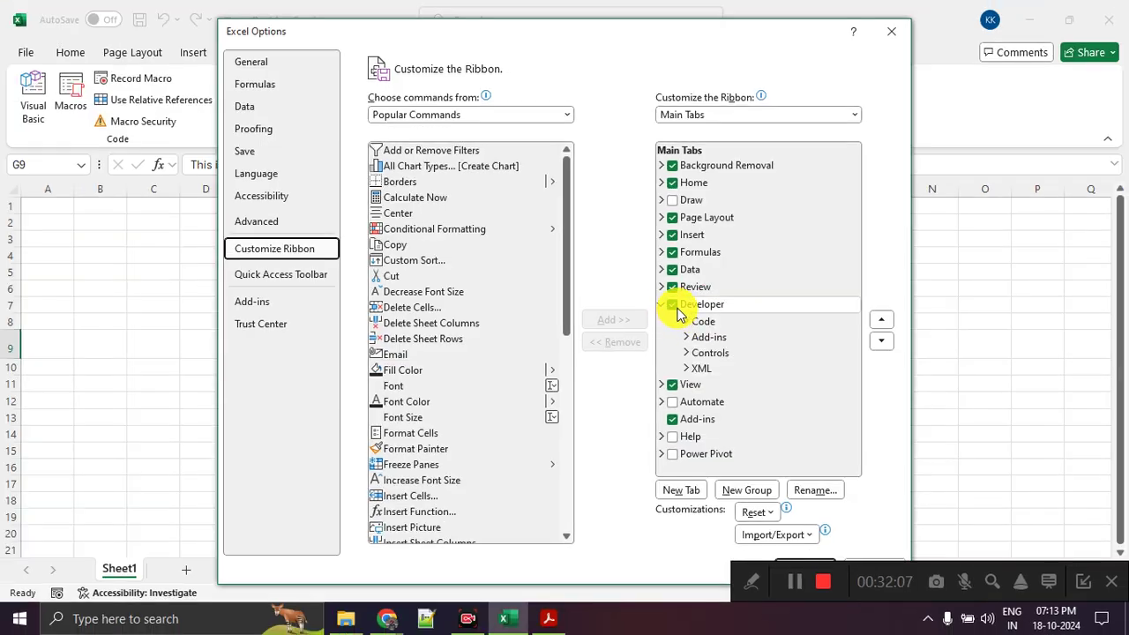
pyautogui.click(673, 305)
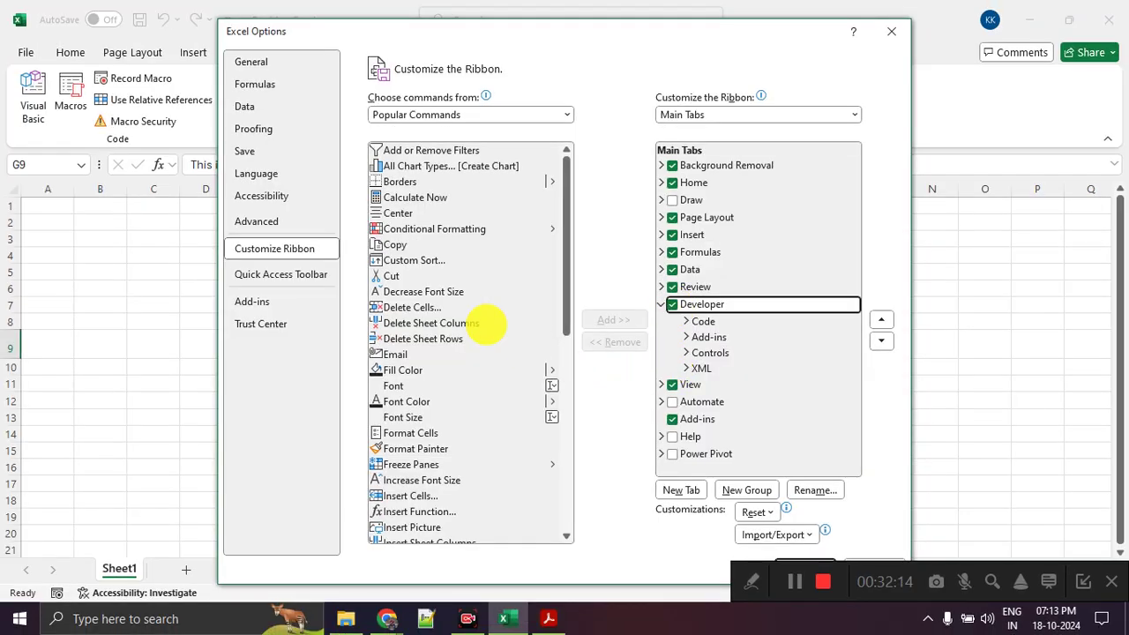
pyautogui.moveTo(7, 40)
pyautogui.mouseDown()
pyautogui.moveTo(25, 52)
pyautogui.moveTo(234, 51)
pyautogui.moveTo(232, 21)
pyautogui.moveTo(282, 30)
pyautogui.moveTo(295, 156)
pyautogui.moveTo(284, 231)
pyautogui.moveTo(220, 221)
pyautogui.moveTo(361, 252)
pyautogui.moveTo(314, 223)
pyautogui.mouseUp()
pyautogui.moveTo(358, 255); pyautogui.dragTo(750, 298)
pyautogui.moveTo(663, 293)
pyautogui.mouseDown()
pyautogui.moveTo(776, 313)
pyautogui.moveTo(706, 281)
pyautogui.mouseUp()
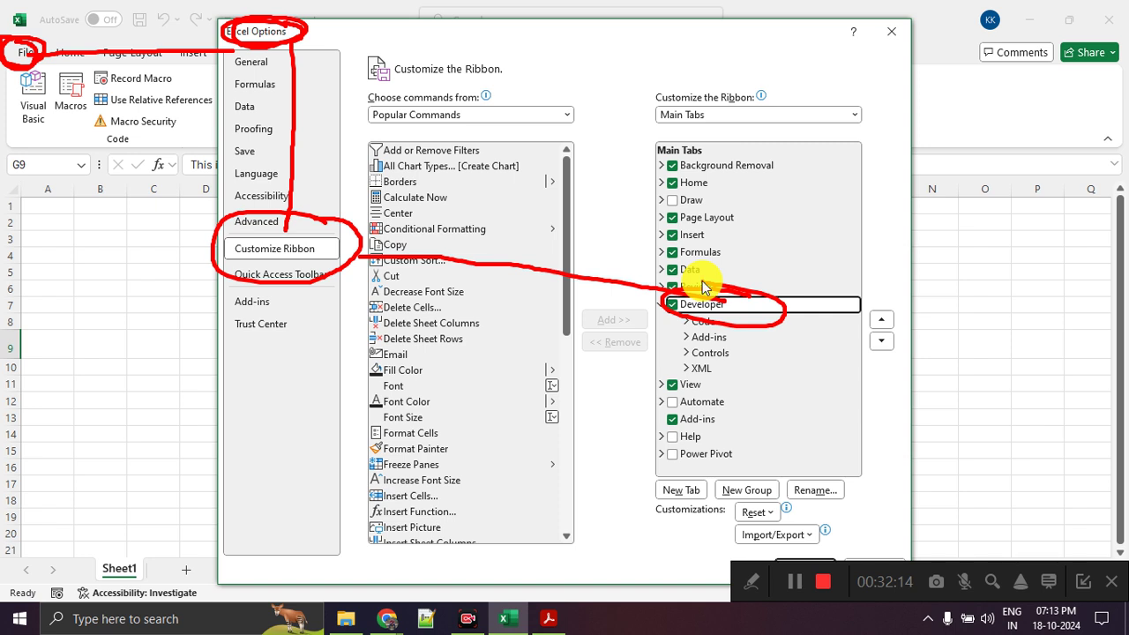
pyautogui.press('Escape')
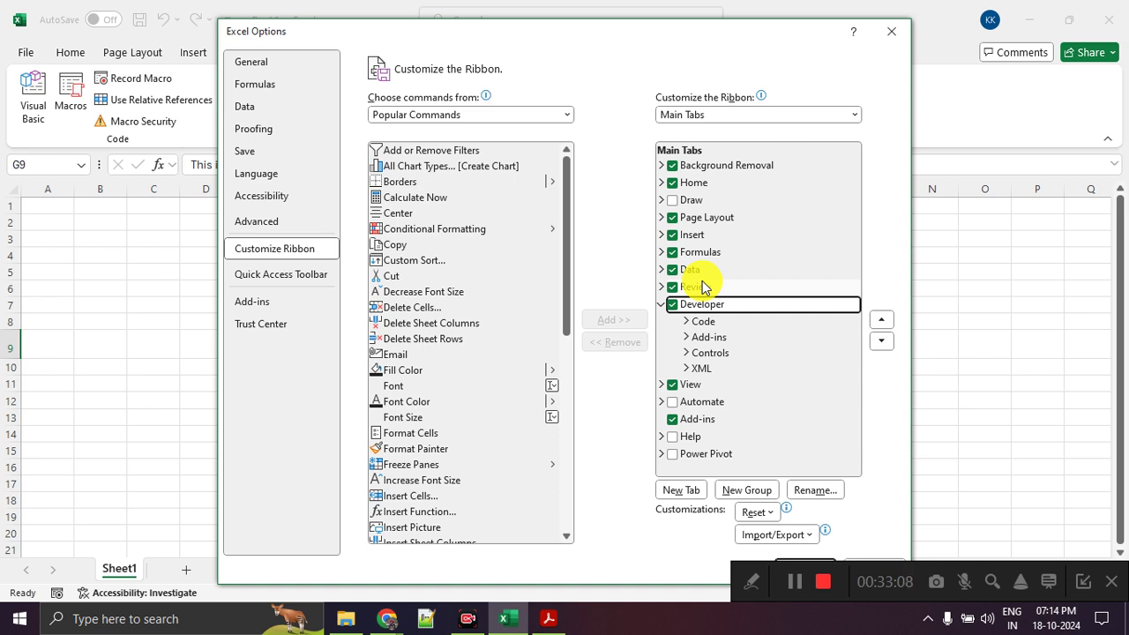
pyautogui.click(889, 34)
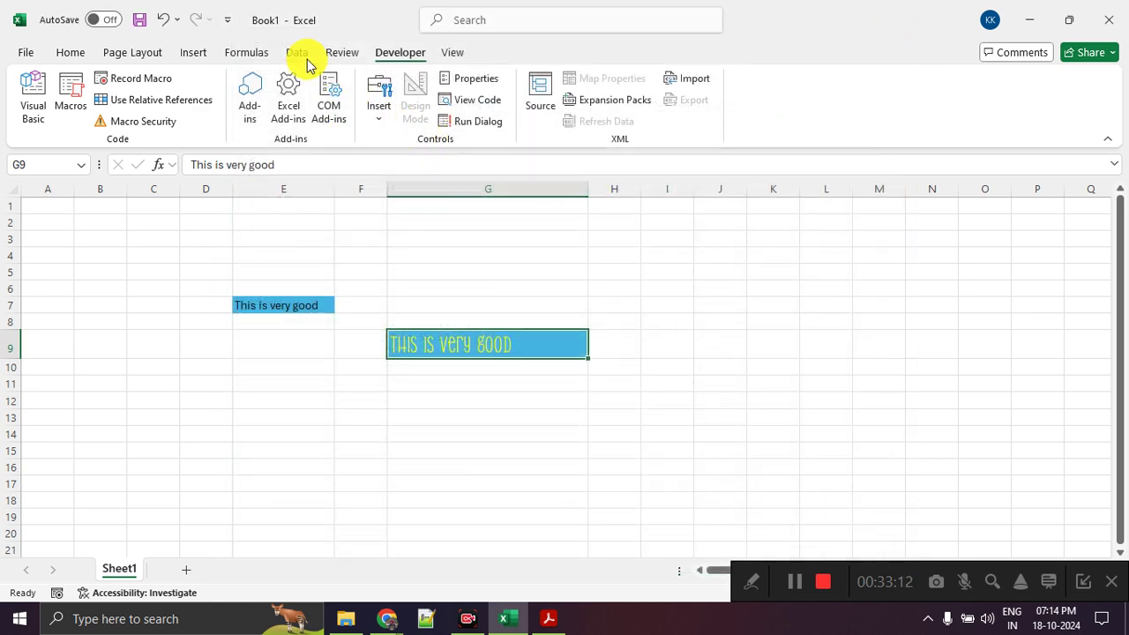
# - Switch to the Data tab and mark Data Analysis and Solver in the Analyze group
pyautogui.click(301, 58)
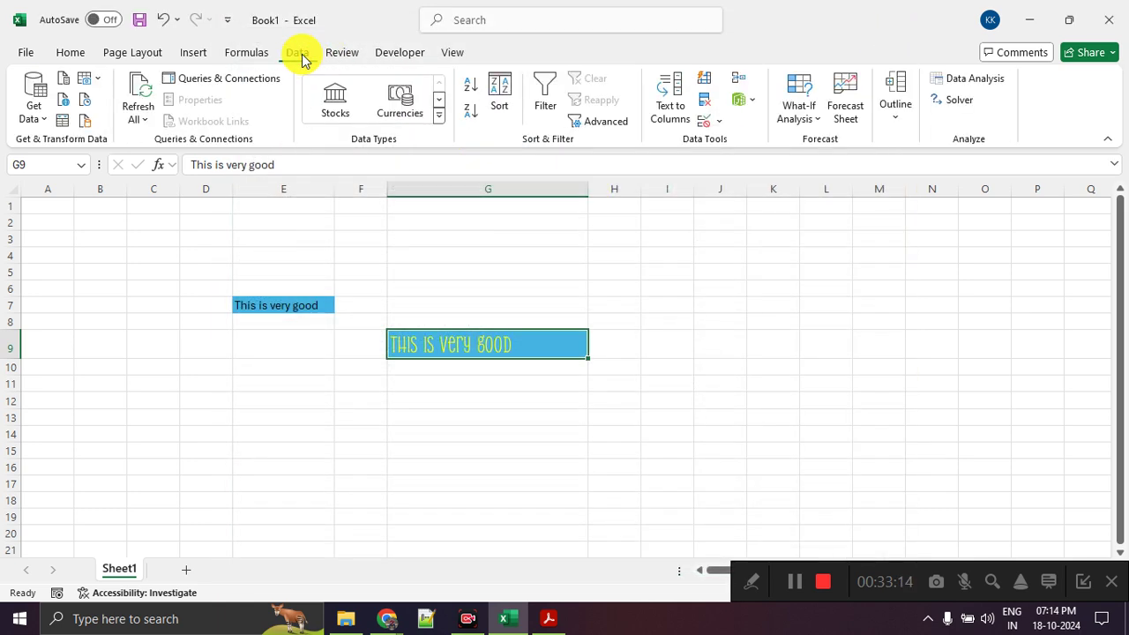
pyautogui.moveTo(315, 26)
pyautogui.mouseDown()
pyautogui.moveTo(259, 73)
pyautogui.moveTo(323, 22)
pyautogui.moveTo(256, 37)
pyautogui.moveTo(335, 53)
pyautogui.moveTo(781, 41)
pyautogui.moveTo(948, 63)
pyautogui.mouseUp()
pyautogui.moveTo(948, 61)
pyautogui.mouseDown()
pyautogui.moveTo(971, 123)
pyautogui.moveTo(1001, 56)
pyautogui.mouseUp()
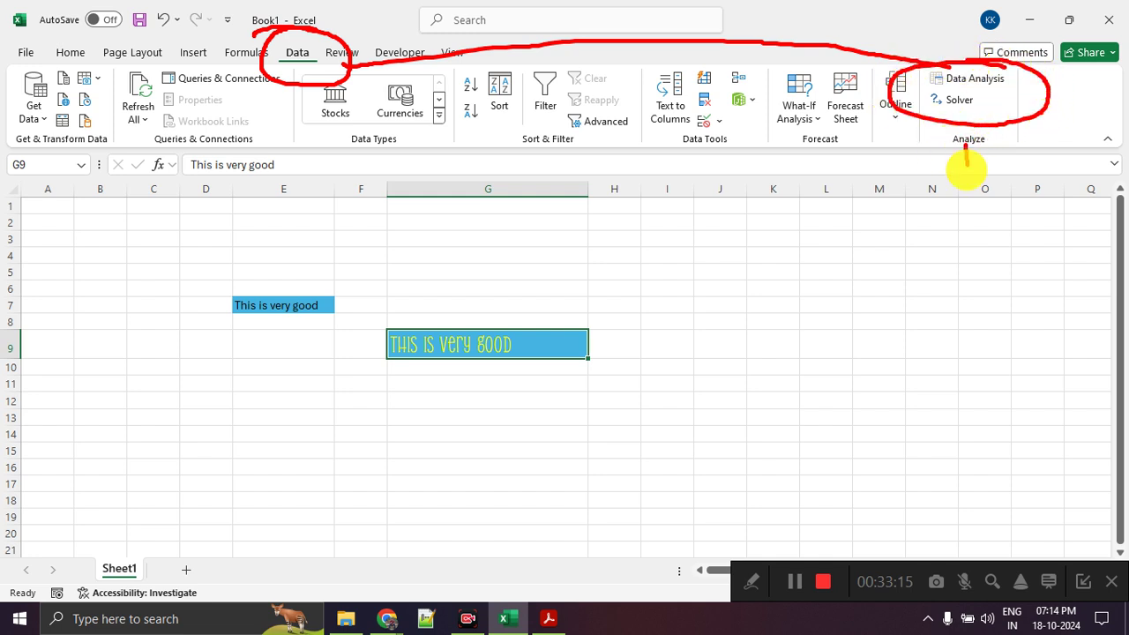
pyautogui.moveTo(965, 146); pyautogui.dragTo(966, 275)
pyautogui.moveTo(965, 138)
pyautogui.mouseDown()
pyautogui.moveTo(943, 157)
pyautogui.moveTo(981, 161)
pyautogui.mouseUp()
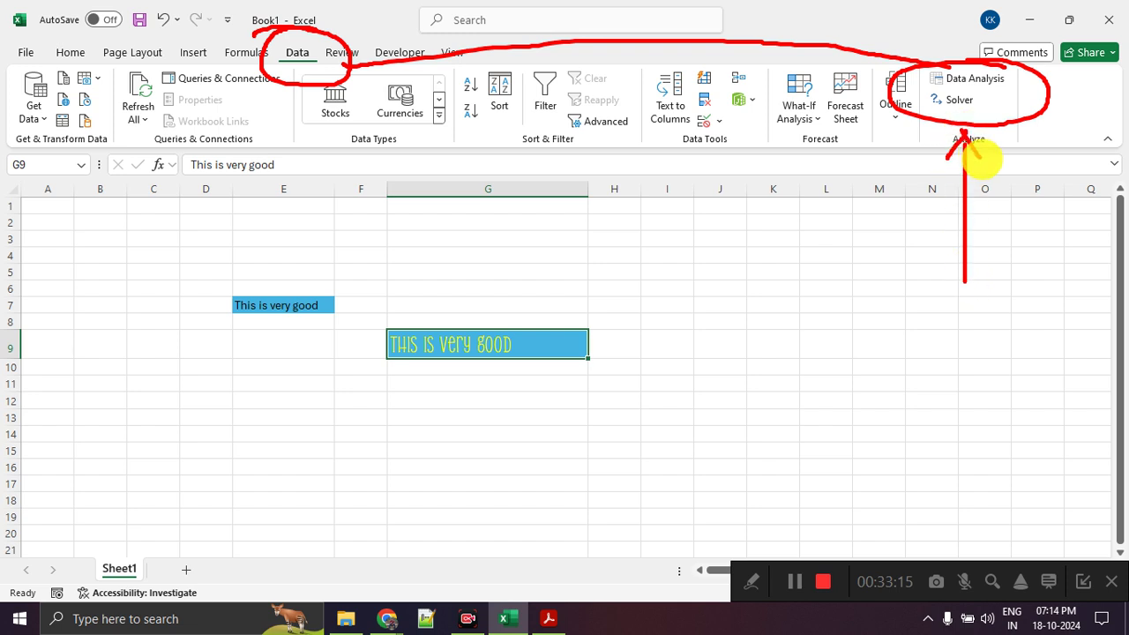
pyautogui.moveTo(896, 33)
pyautogui.mouseDown()
pyautogui.moveTo(1034, 112)
pyautogui.moveTo(1045, 201)
pyautogui.mouseUp()
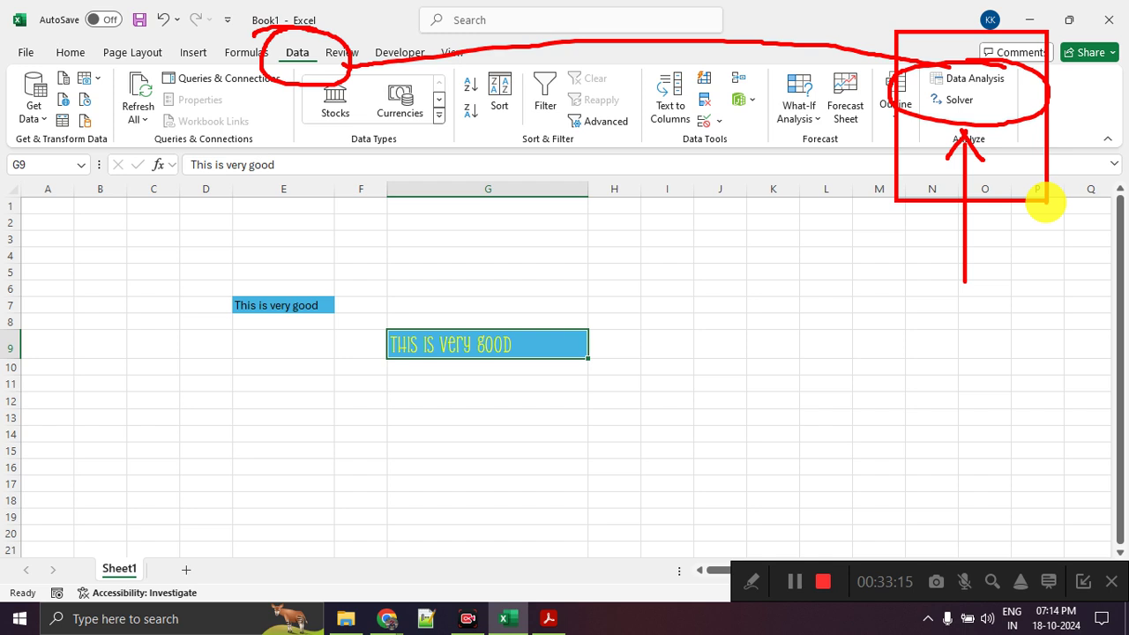
pyautogui.press('Escape')
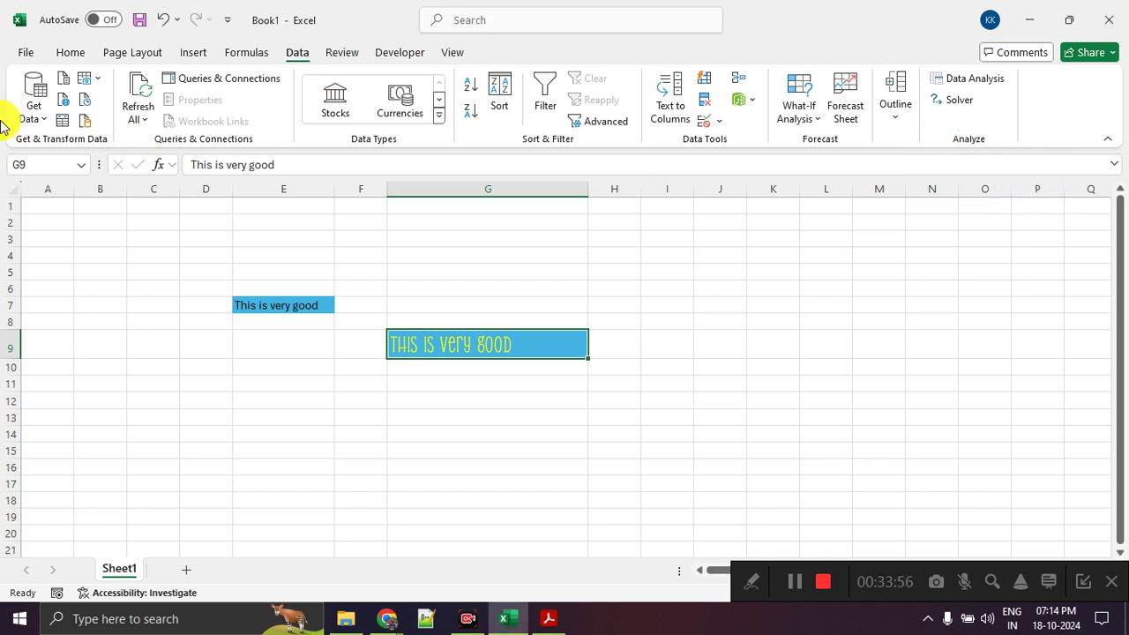
# - Go to the Add-ins page of Excel Options through File > Options
pyautogui.click(26, 53)
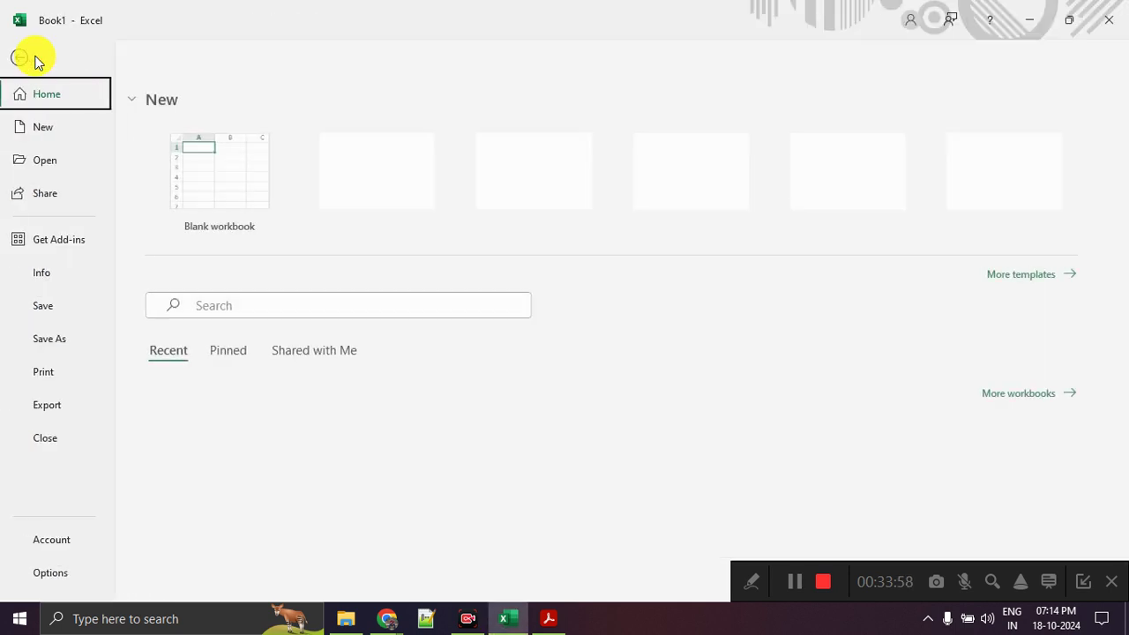
pyautogui.click(54, 574)
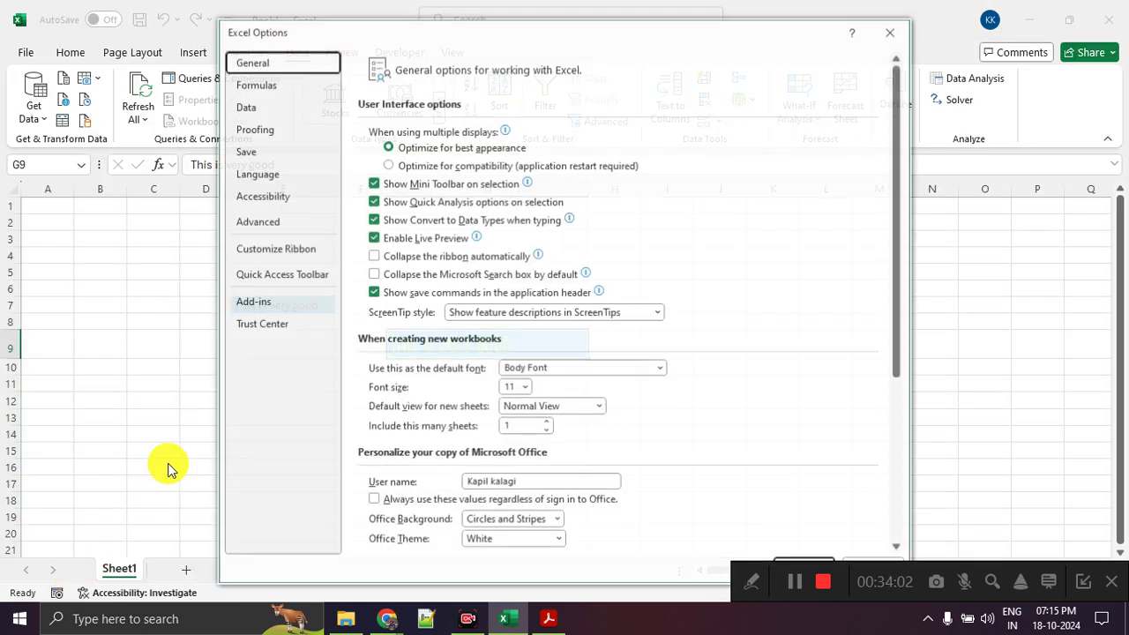
pyautogui.click(263, 314)
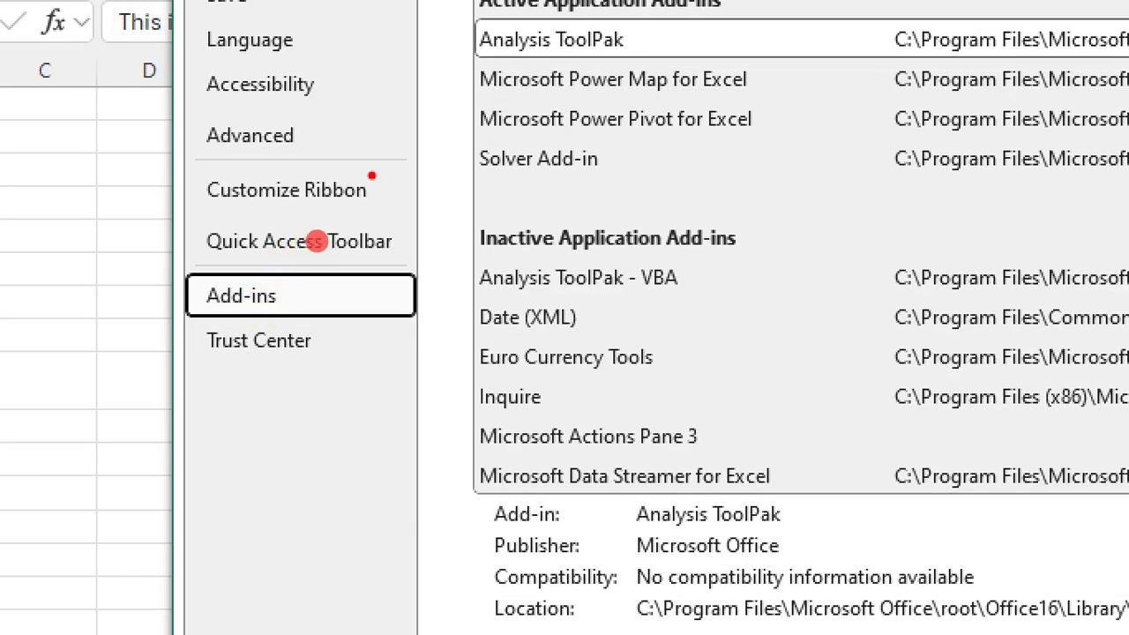
# - Annotate the Add-ins page and Analysis ToolPak details, then open the Excel Add-ins manager
pyautogui.moveTo(371, 172); pyautogui.dragTo(397, 199)
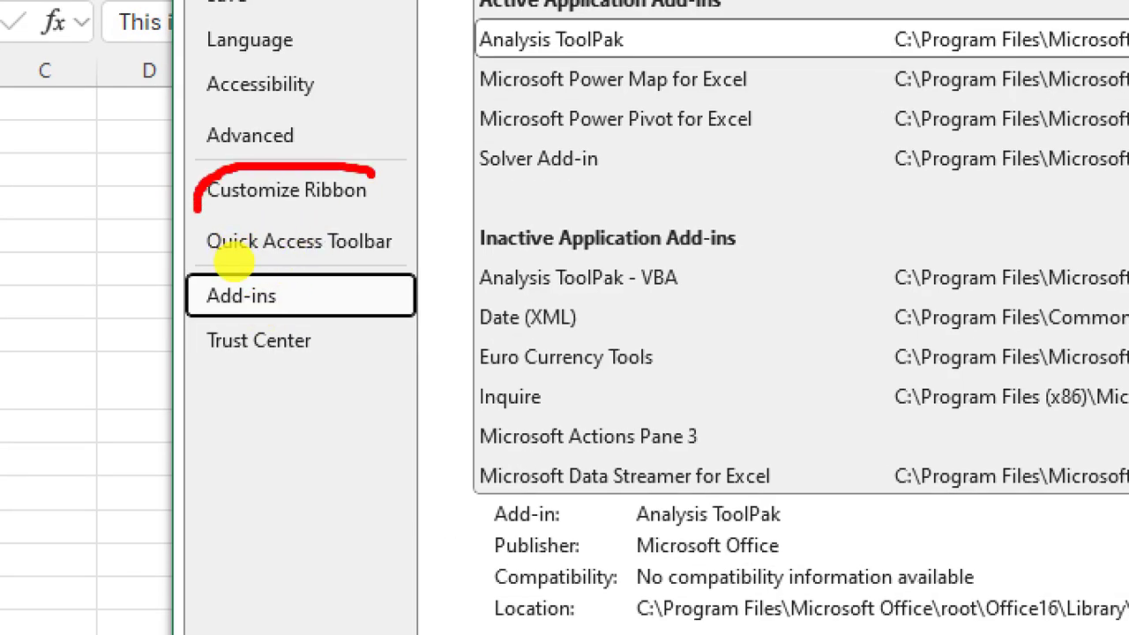
pyautogui.moveTo(344, 271); pyautogui.dragTo(335, 262)
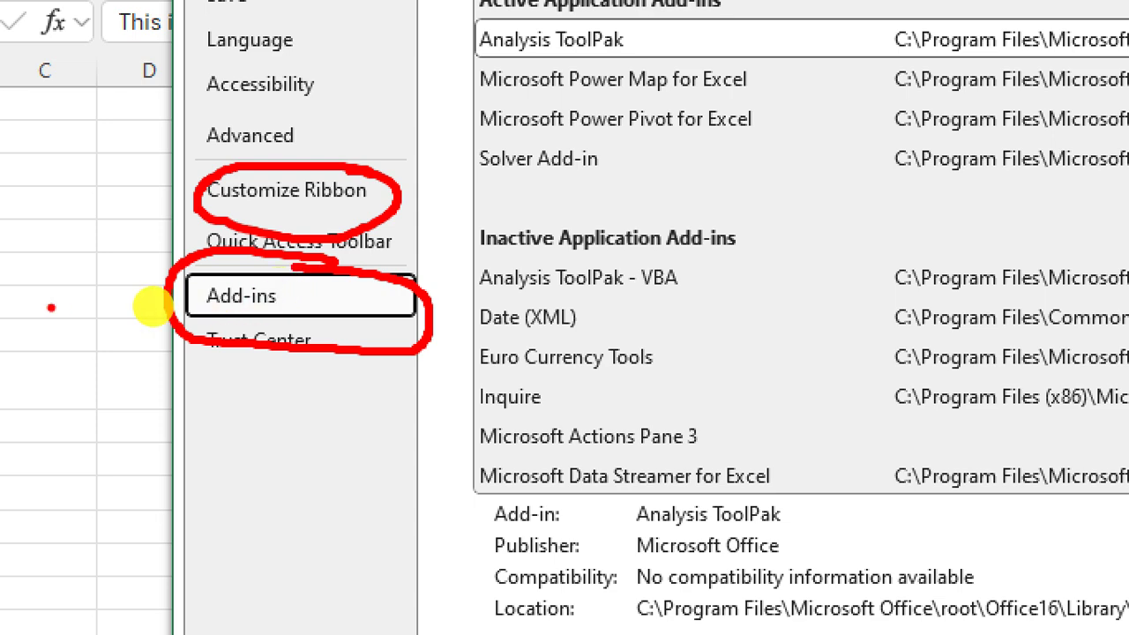
pyautogui.moveTo(12, 298); pyautogui.dragTo(150, 297)
pyautogui.moveTo(95, 272); pyautogui.dragTo(150, 296)
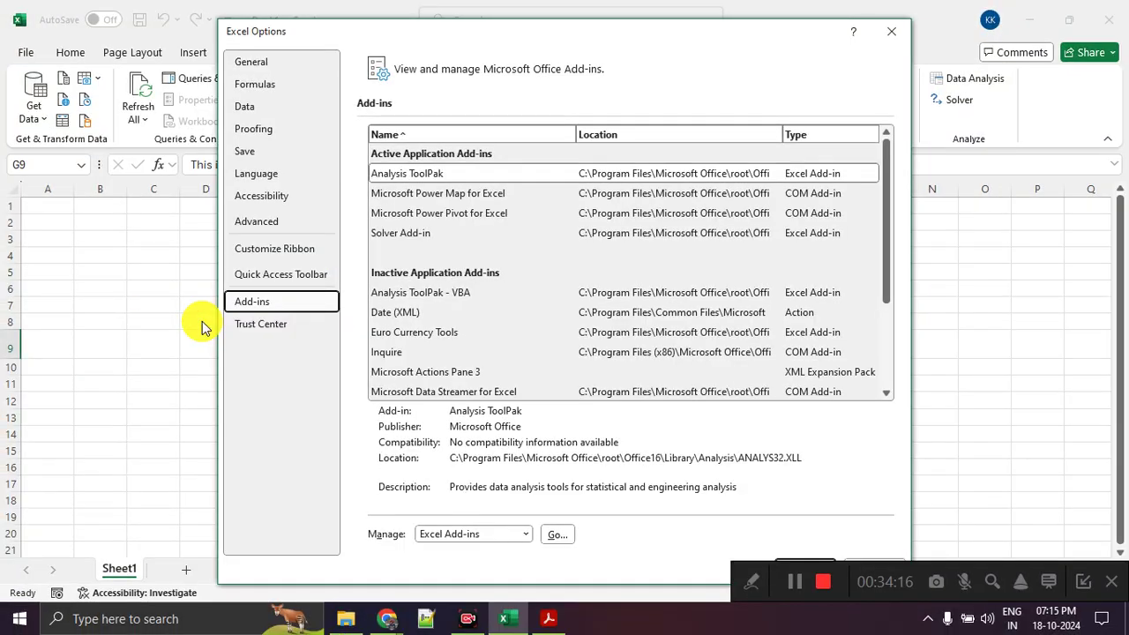
pyautogui.moveTo(302, 307)
pyautogui.mouseDown()
pyautogui.moveTo(285, 306)
pyautogui.moveTo(320, 300)
pyautogui.moveTo(459, 421)
pyautogui.moveTo(552, 564)
pyautogui.moveTo(558, 503)
pyautogui.mouseUp()
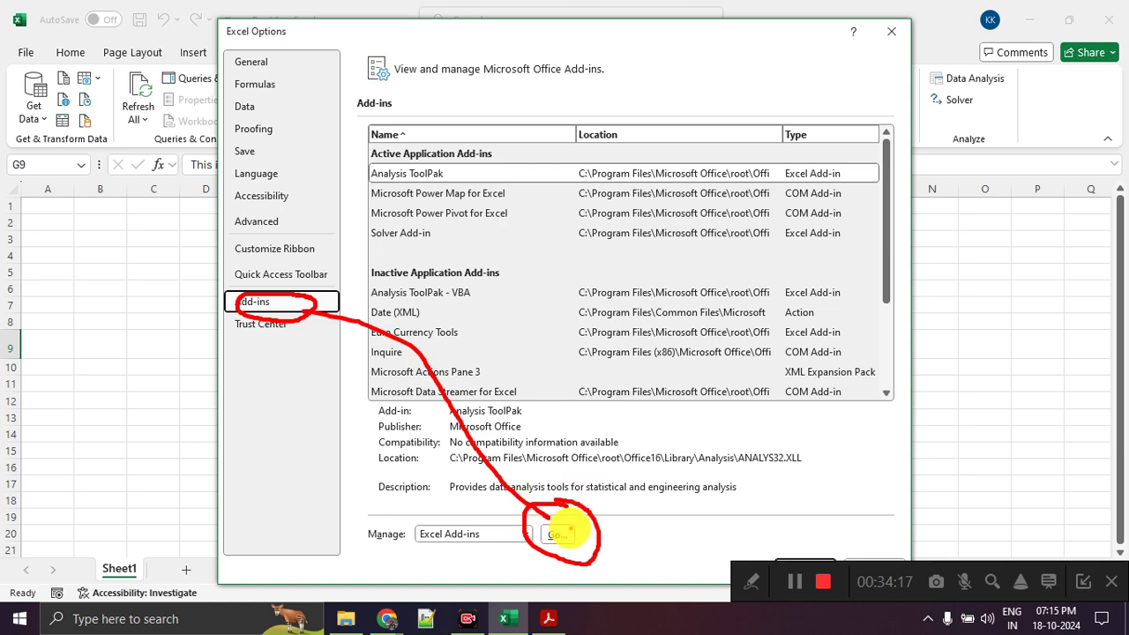
pyautogui.click(562, 535)
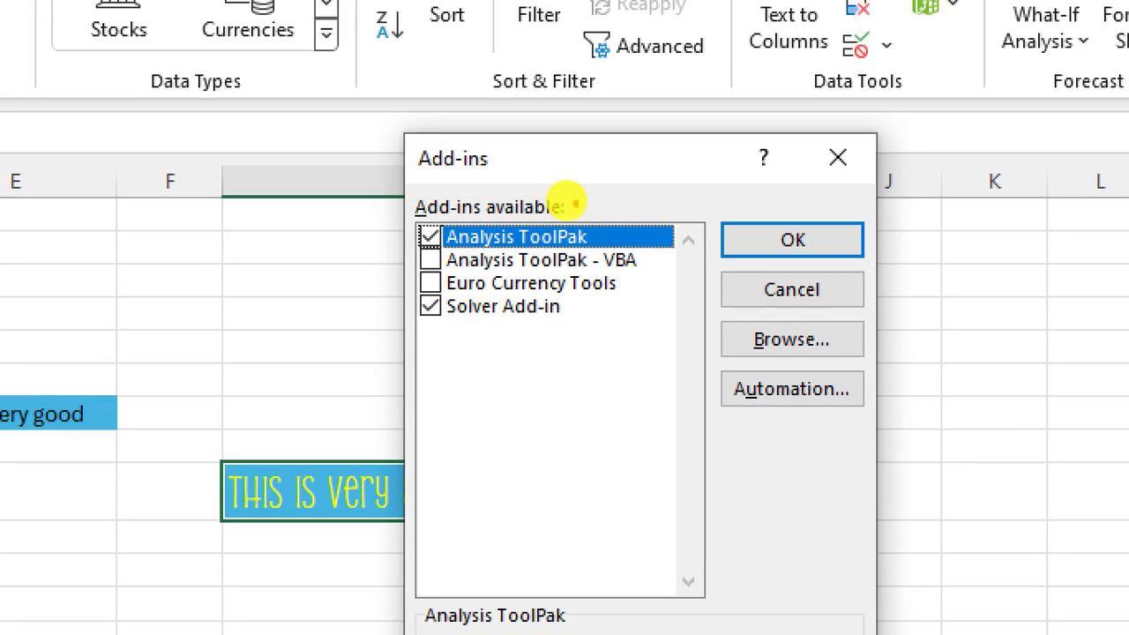
# - Confirm Analysis ToolPak and Solver Add-in stay ticked, then return to the Data tab
pyautogui.moveTo(574, 198); pyautogui.dragTo(550, 190)
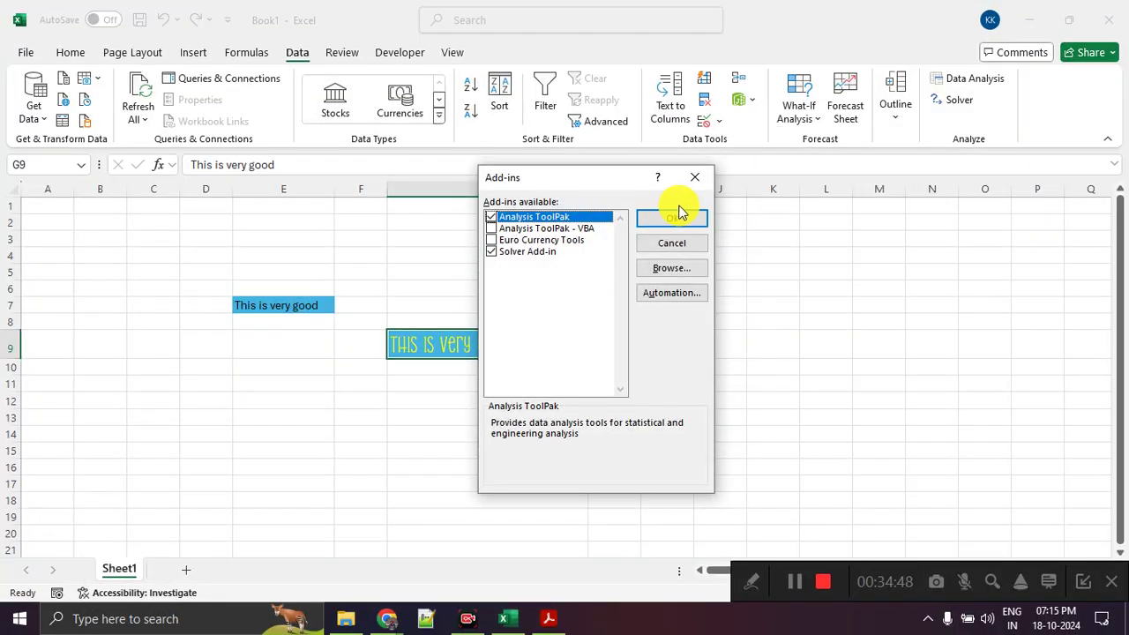
pyautogui.click(678, 218)
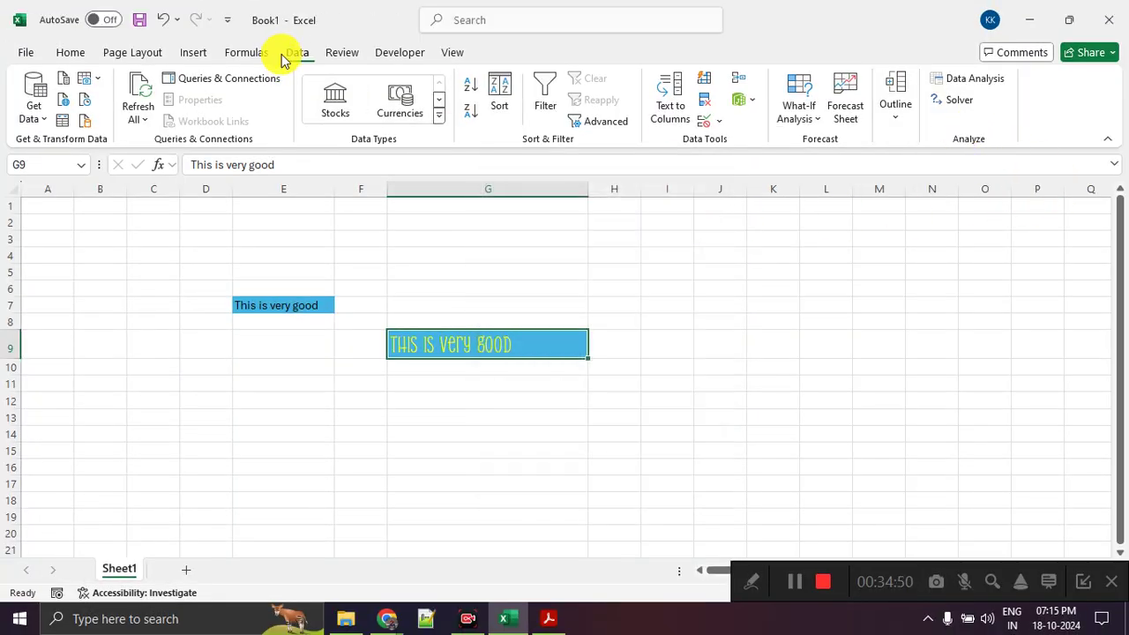
pyautogui.click(252, 51)
pyautogui.click(298, 53)
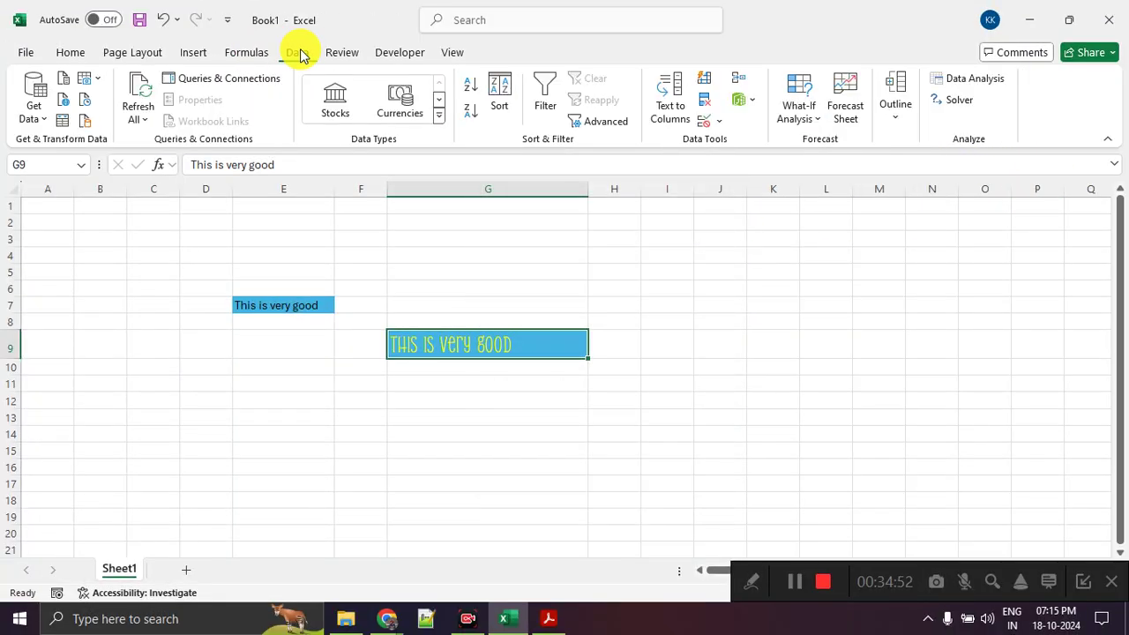
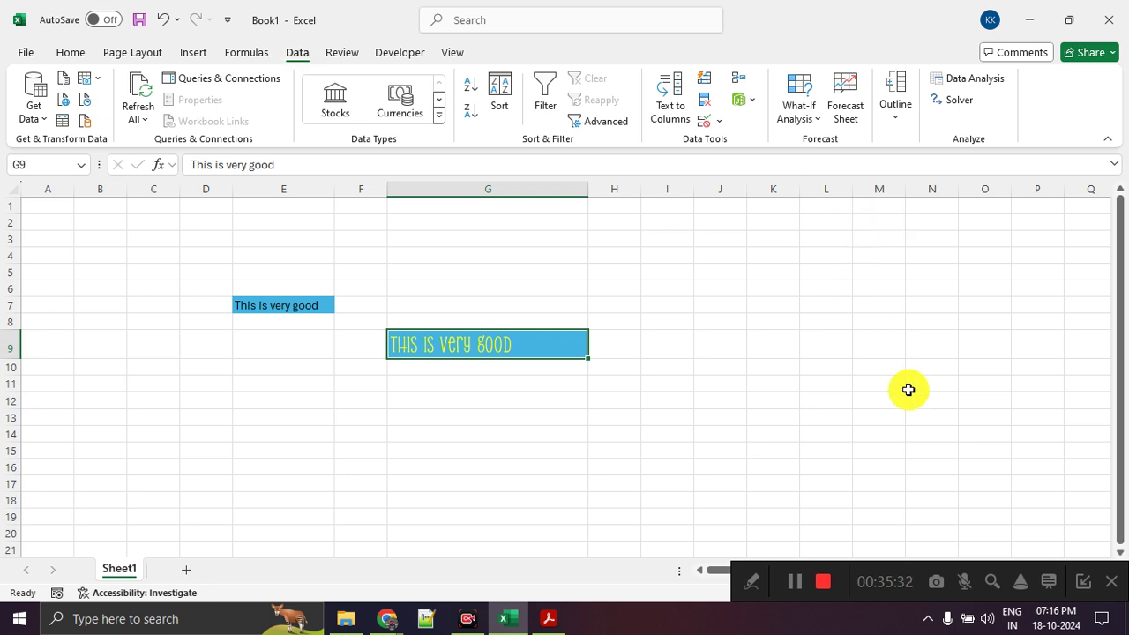
# - Select cells A2, B8, C6 and C8, then circle C8 and link it to its address
pyautogui.click(1082, 582)
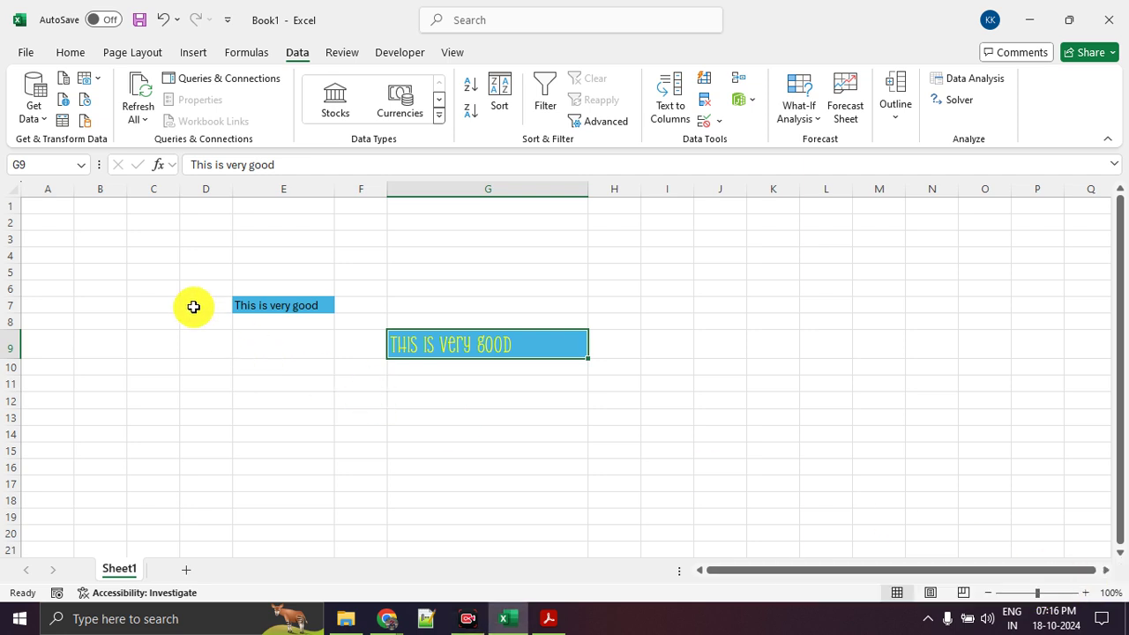
pyautogui.click(64, 218)
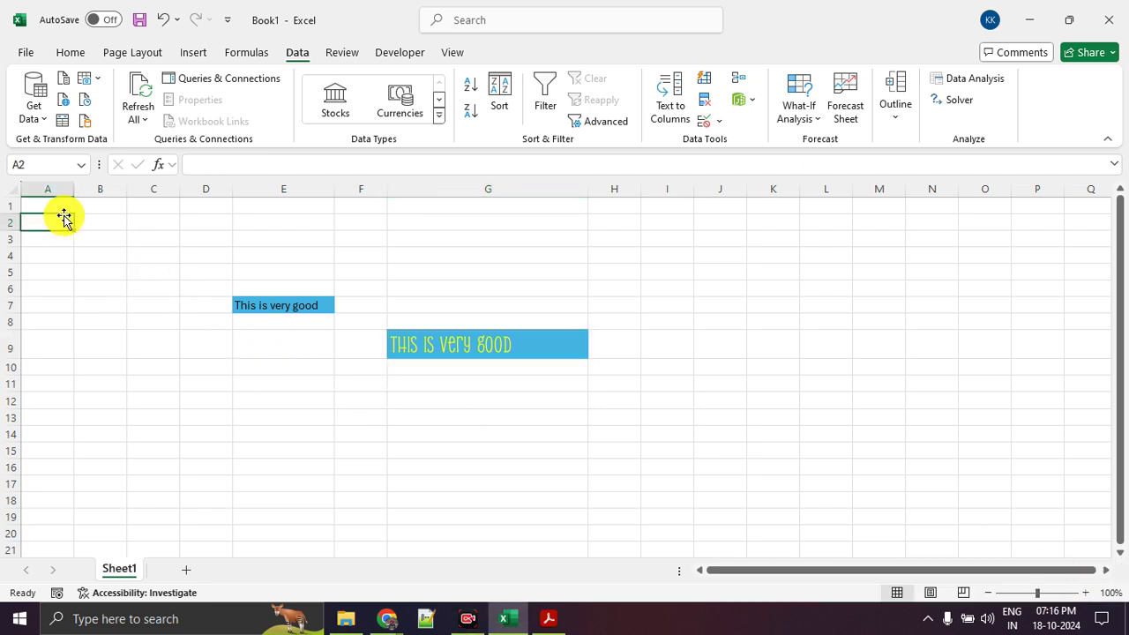
pyautogui.click(60, 205)
pyautogui.click(85, 321)
pyautogui.click(56, 210)
pyautogui.click(102, 288)
pyautogui.click(146, 292)
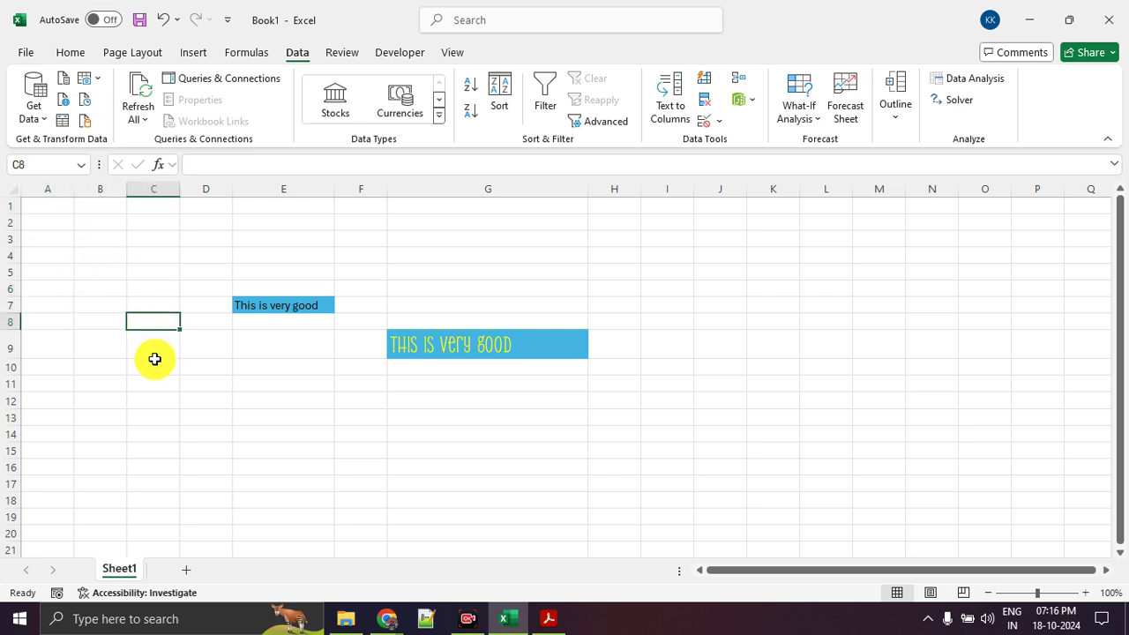
pyautogui.click(139, 323)
pyautogui.moveTo(145, 310); pyautogui.dragTo(29, 143)
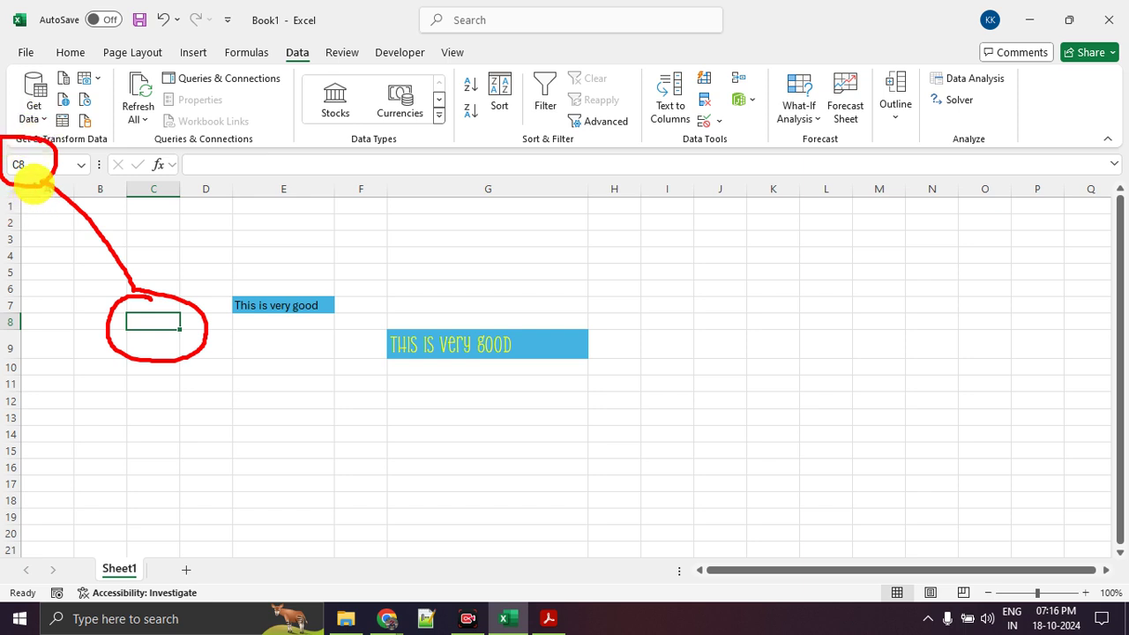
# - Select E10 and mark in red its address, column E and row 10, with arrows
pyautogui.click(210, 367)
pyautogui.click(293, 374)
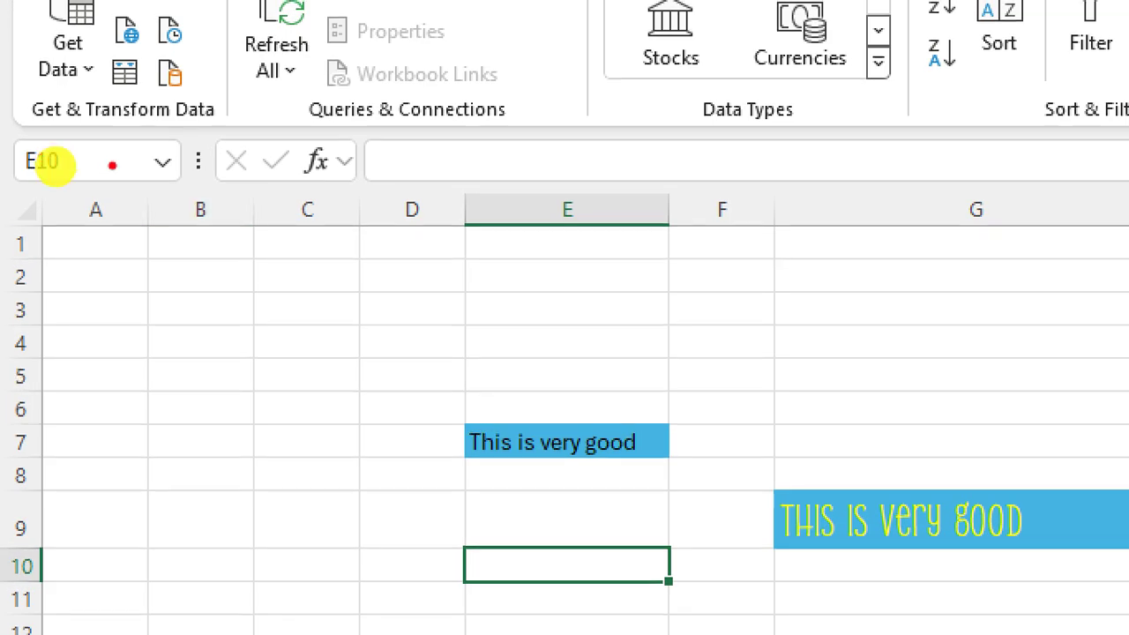
pyautogui.moveTo(88, 132); pyautogui.dragTo(62, 212)
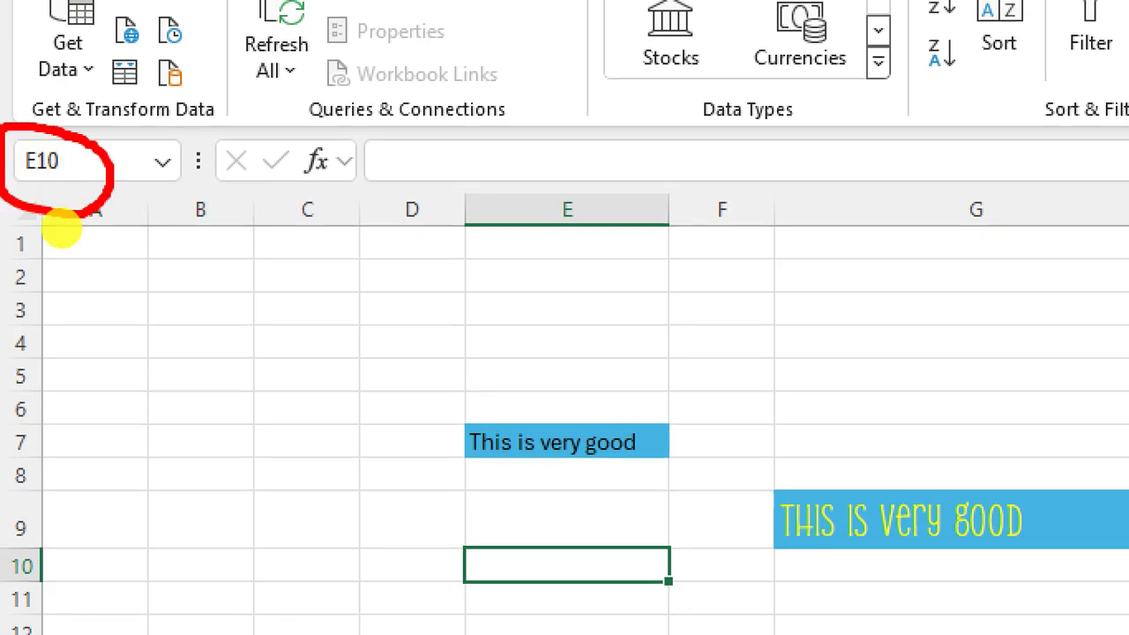
pyautogui.moveTo(540, 186); pyautogui.dragTo(608, 236)
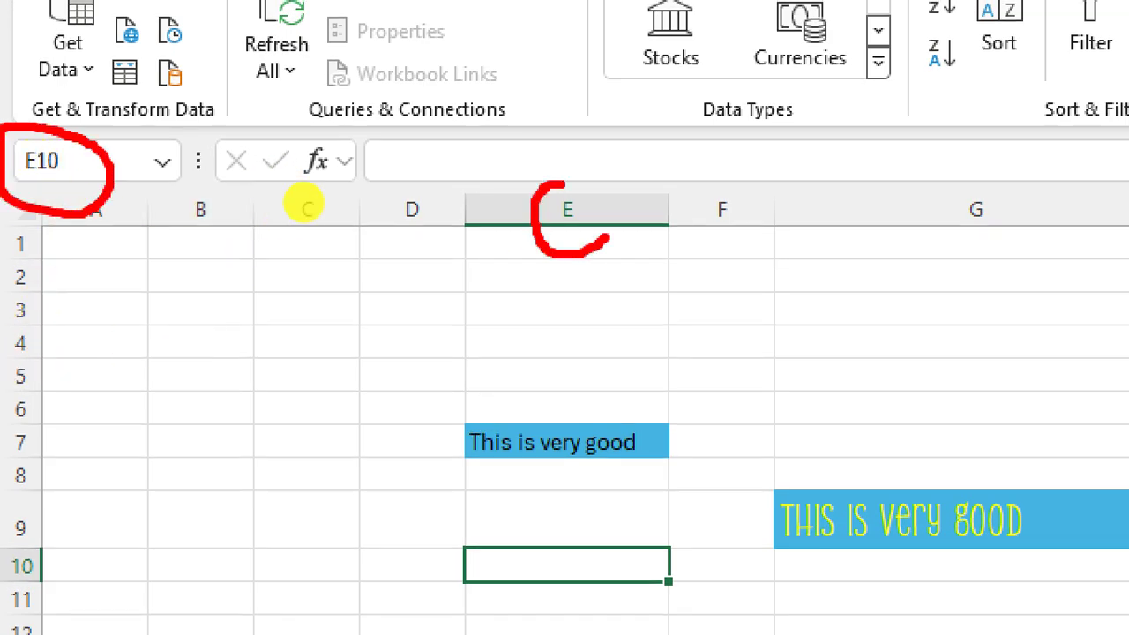
pyautogui.moveTo(18, 537)
pyautogui.mouseDown()
pyautogui.moveTo(62, 554)
pyautogui.moveTo(2, 564)
pyautogui.moveTo(44, 552)
pyautogui.mouseUp()
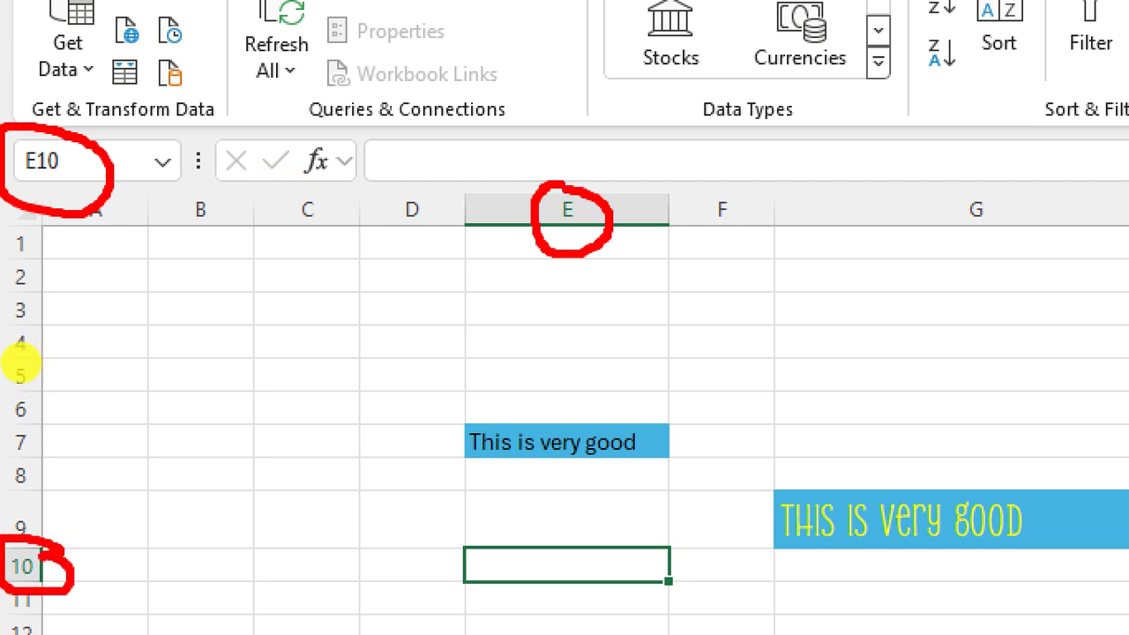
pyautogui.moveTo(71, 579)
pyautogui.mouseDown()
pyautogui.moveTo(440, 591)
pyautogui.moveTo(413, 622)
pyautogui.mouseUp()
pyautogui.moveTo(577, 273)
pyautogui.mouseDown()
pyautogui.moveTo(557, 569)
pyautogui.moveTo(547, 530)
pyautogui.moveTo(591, 528)
pyautogui.mouseUp()
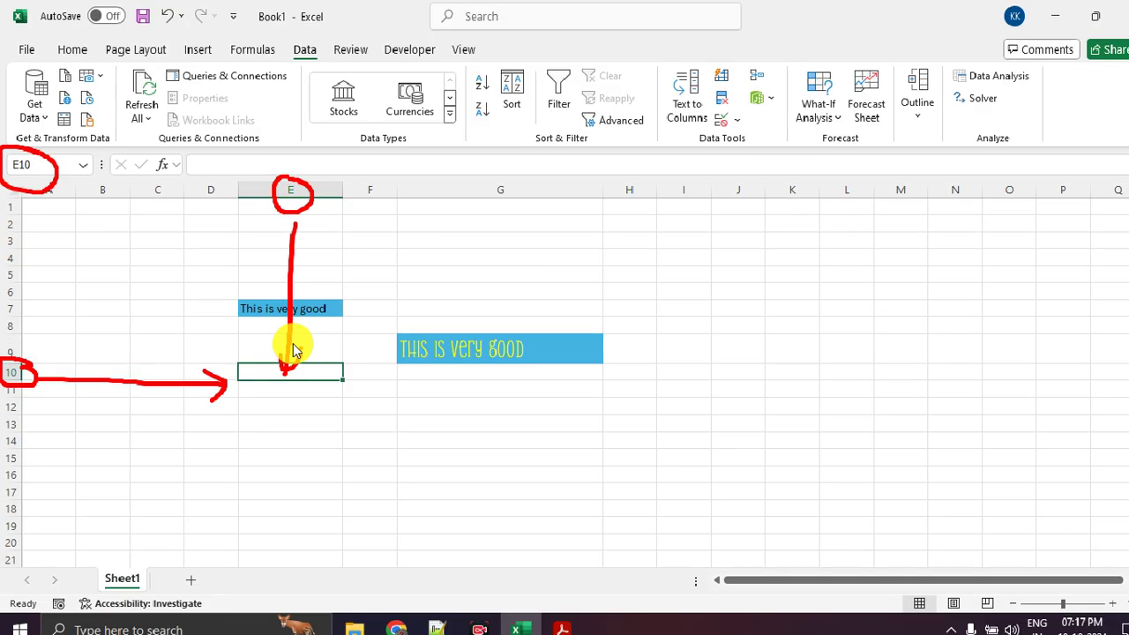
# - Select L7, column L and row 7 to show where they meet, then reselect C6
pyautogui.click(680, 322)
pyautogui.click(837, 302)
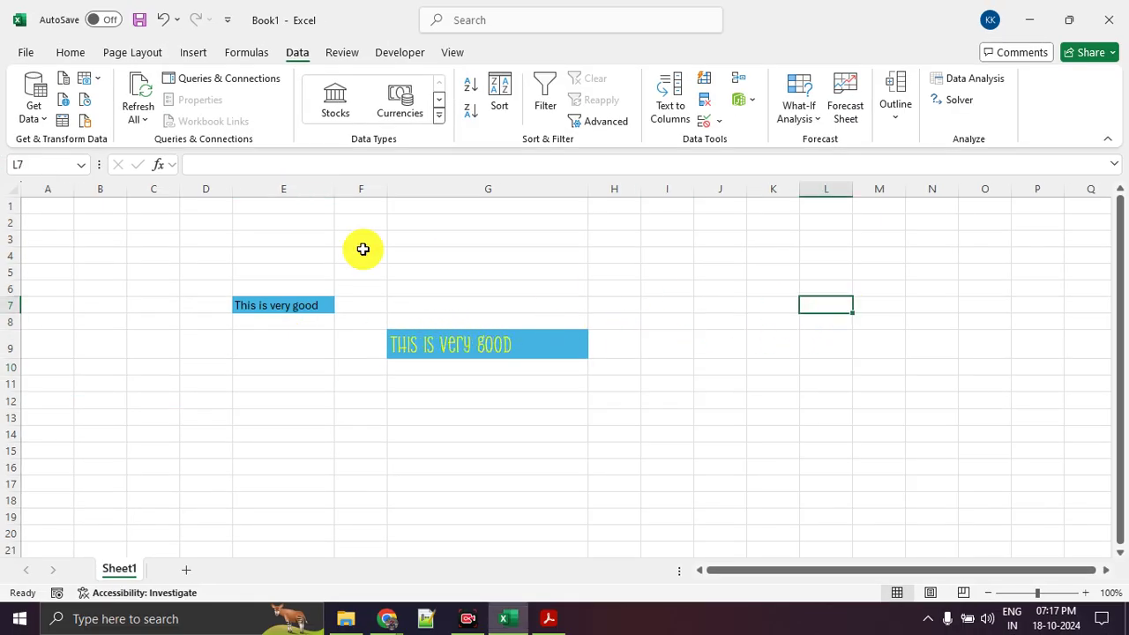
pyautogui.click(30, 164)
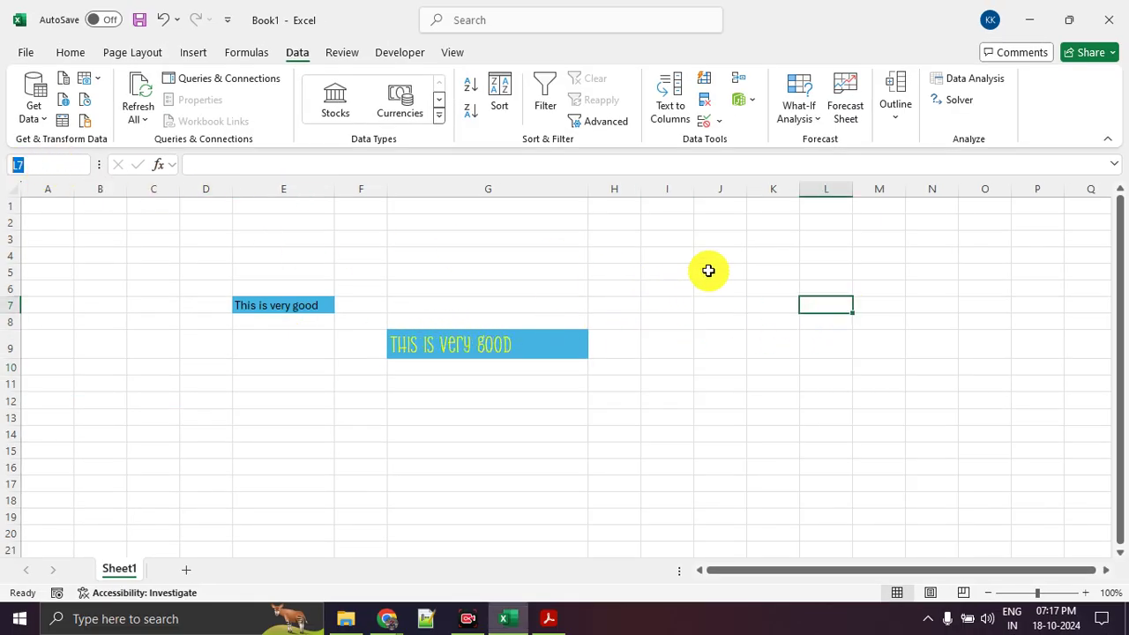
pyautogui.click(825, 188)
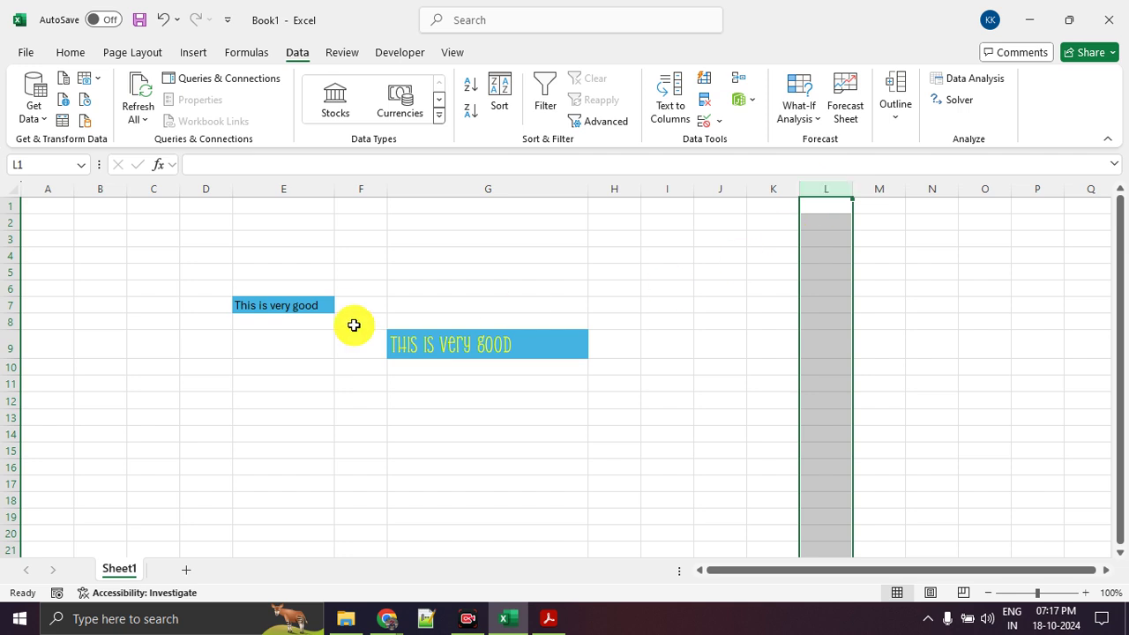
pyautogui.keyDown('ctrl'); pyautogui.click(10, 305); pyautogui.keyUp('ctrl')
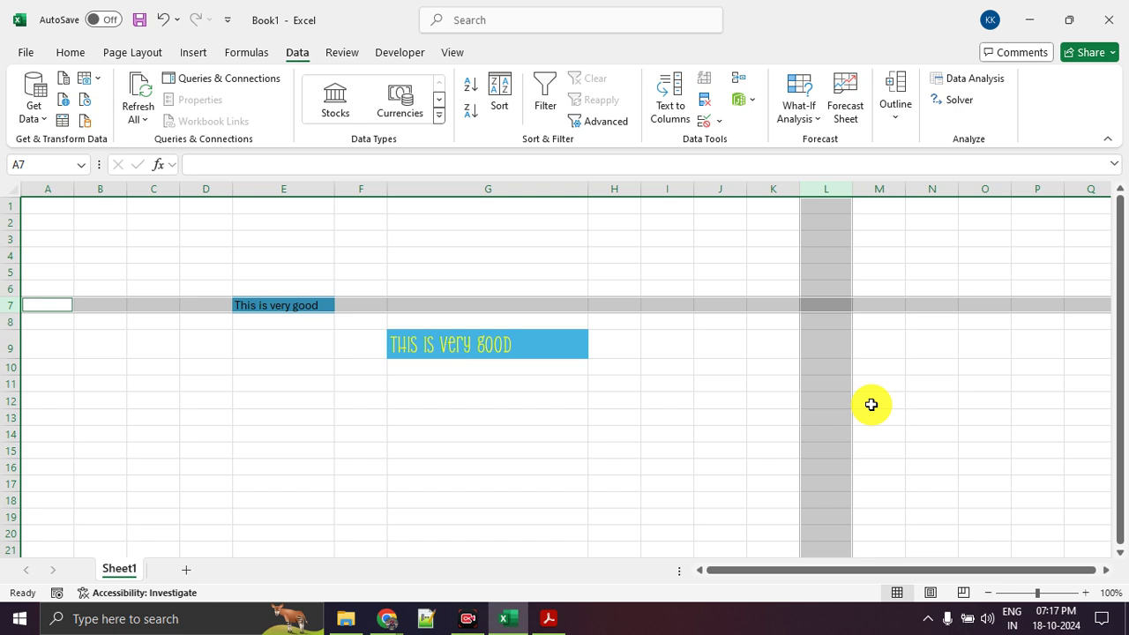
pyautogui.moveTo(865, 292)
pyautogui.mouseDown()
pyautogui.moveTo(817, 330)
pyautogui.moveTo(839, 292)
pyautogui.mouseUp()
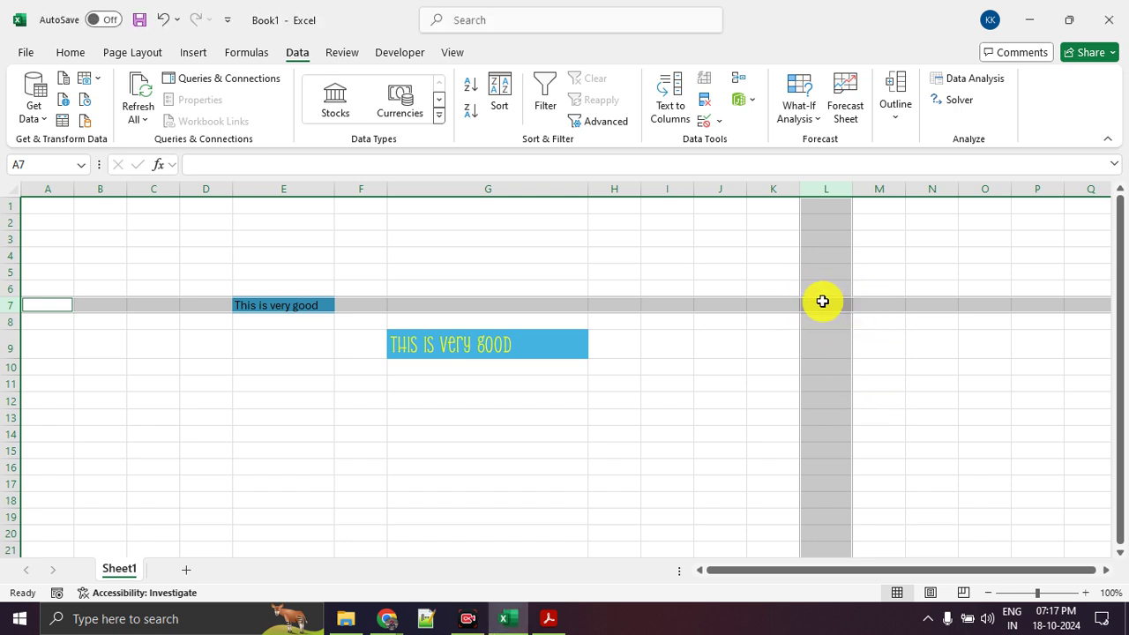
pyautogui.click(822, 302)
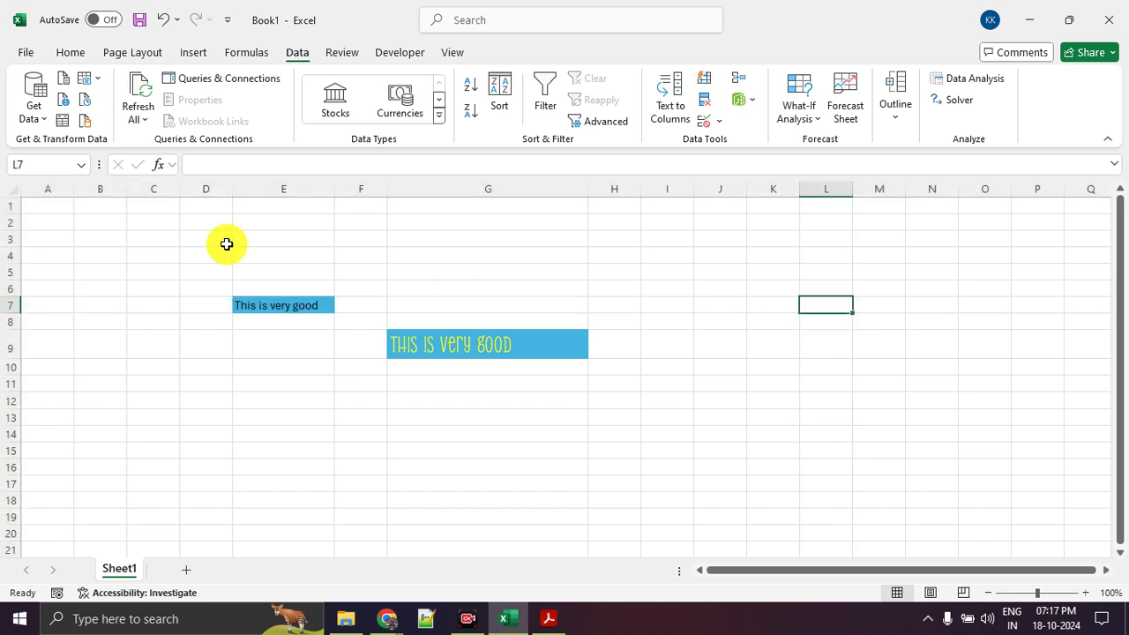
pyautogui.click(18, 165)
pyautogui.click(132, 289)
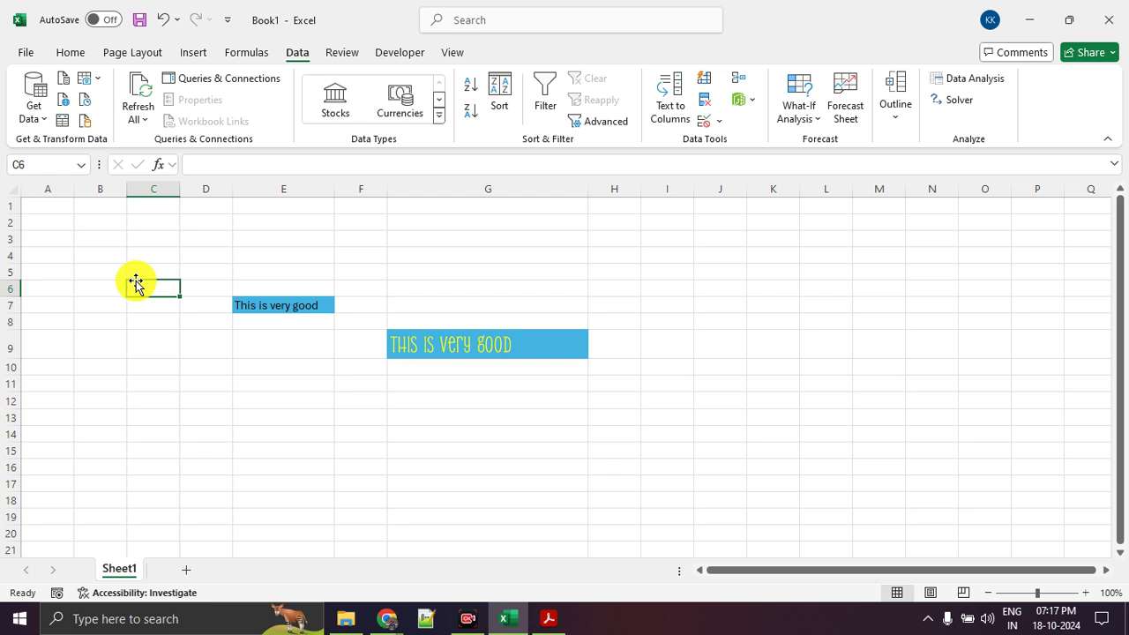
# - Enter 3 in J6 and 4 in K6
pyautogui.click(713, 293)
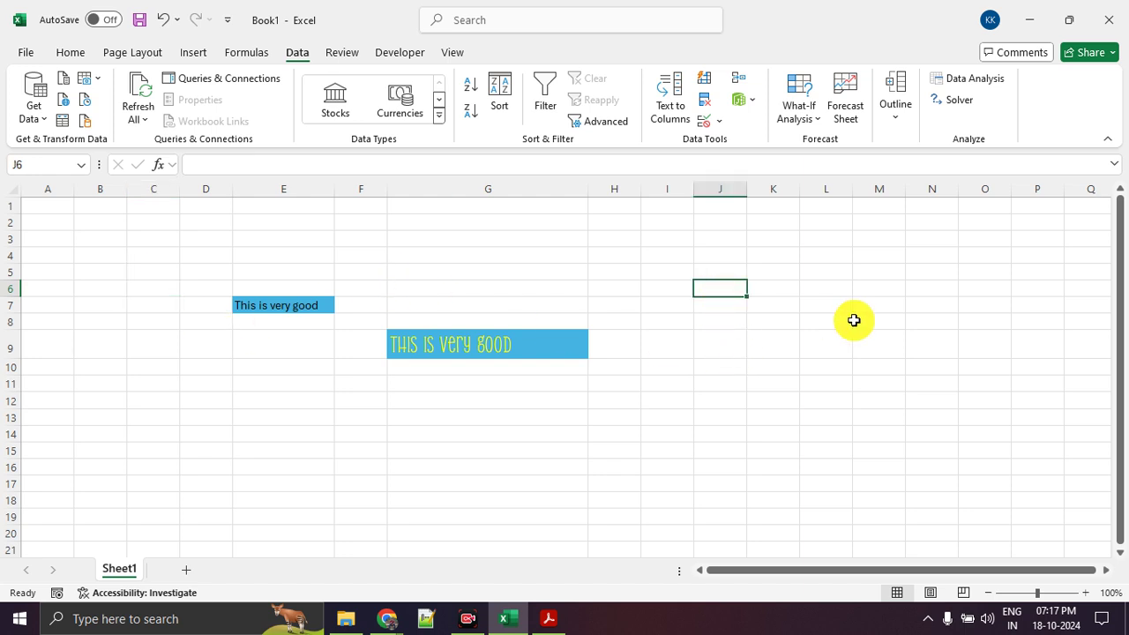
pyautogui.write('3')
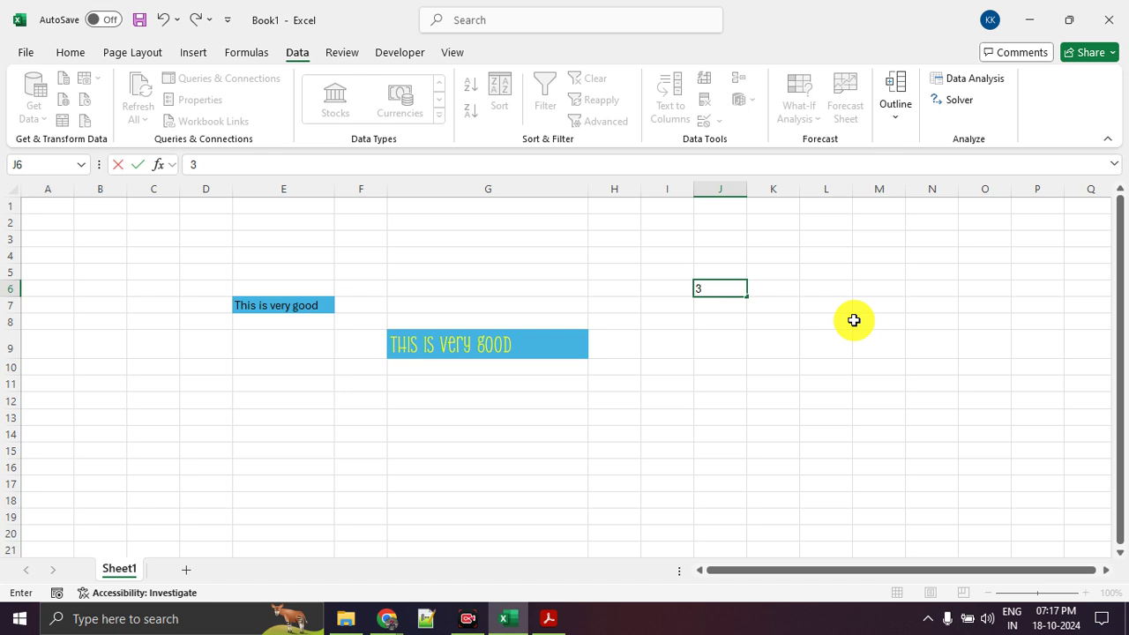
pyautogui.press('Return')
pyautogui.press('Up')
pyautogui.press('Right')
pyautogui.write('4')
pyautogui.press('Return')
pyautogui.press('Return')
pyautogui.press('Return')
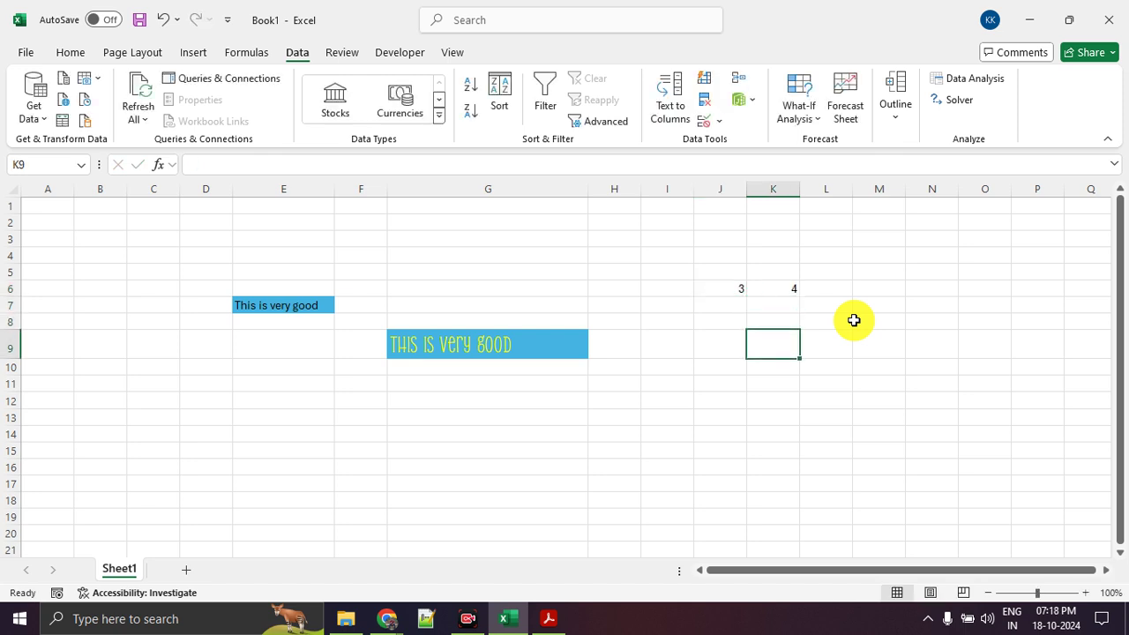
# - Try a formula referencing J6, row 6 and column J, then cancel it
pyautogui.write('=')
pyautogui.click(729, 290)
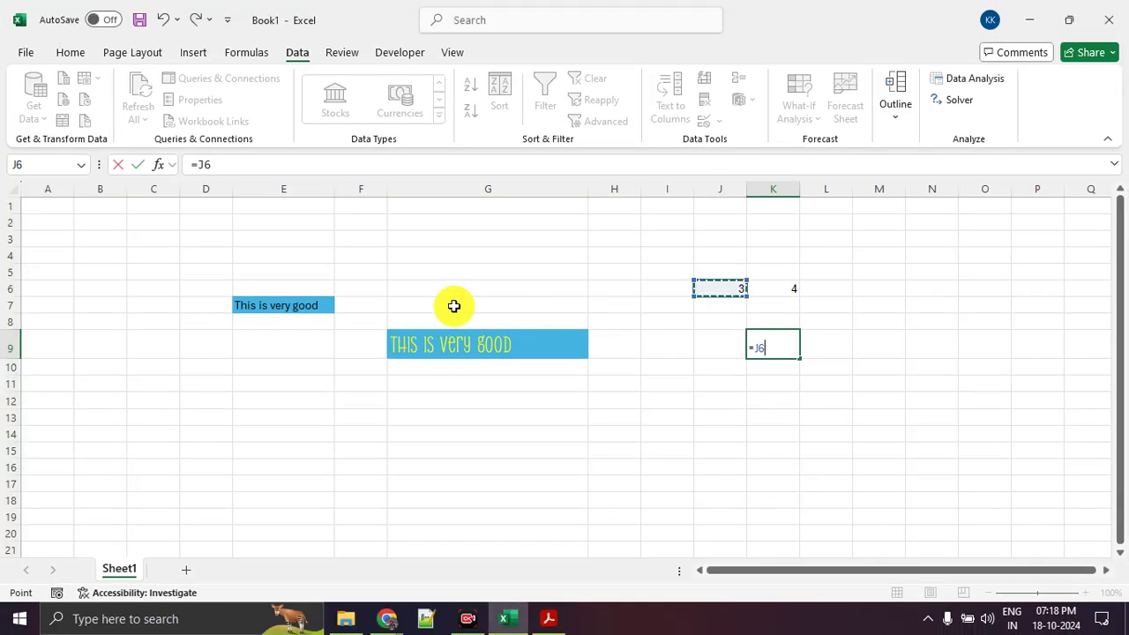
pyautogui.click(15, 287)
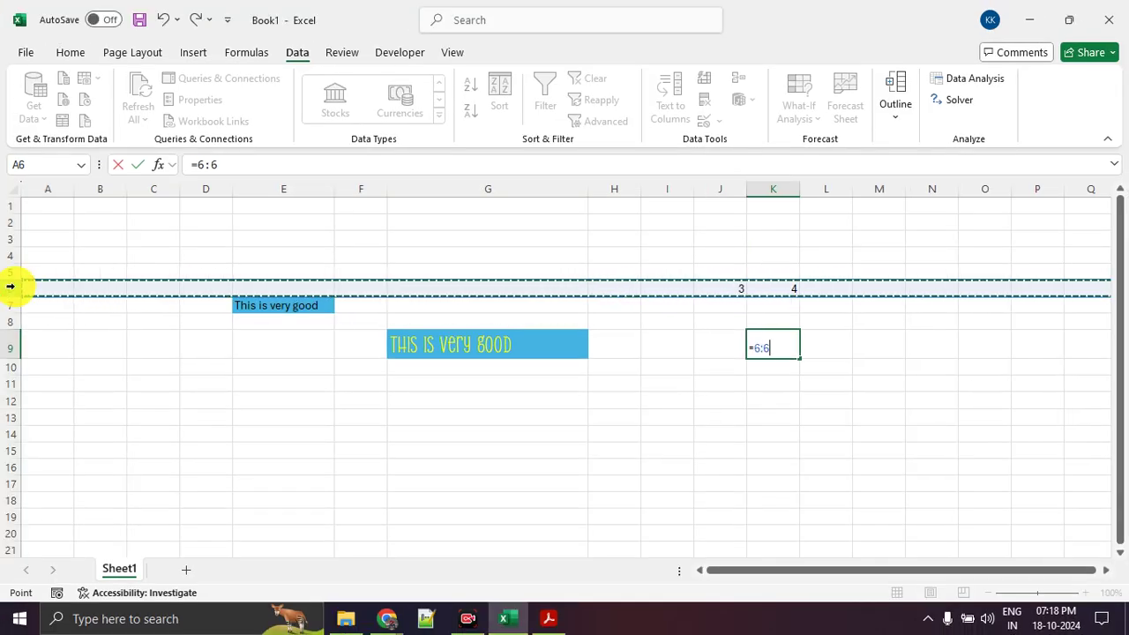
pyautogui.write(',')
pyautogui.click(714, 180)
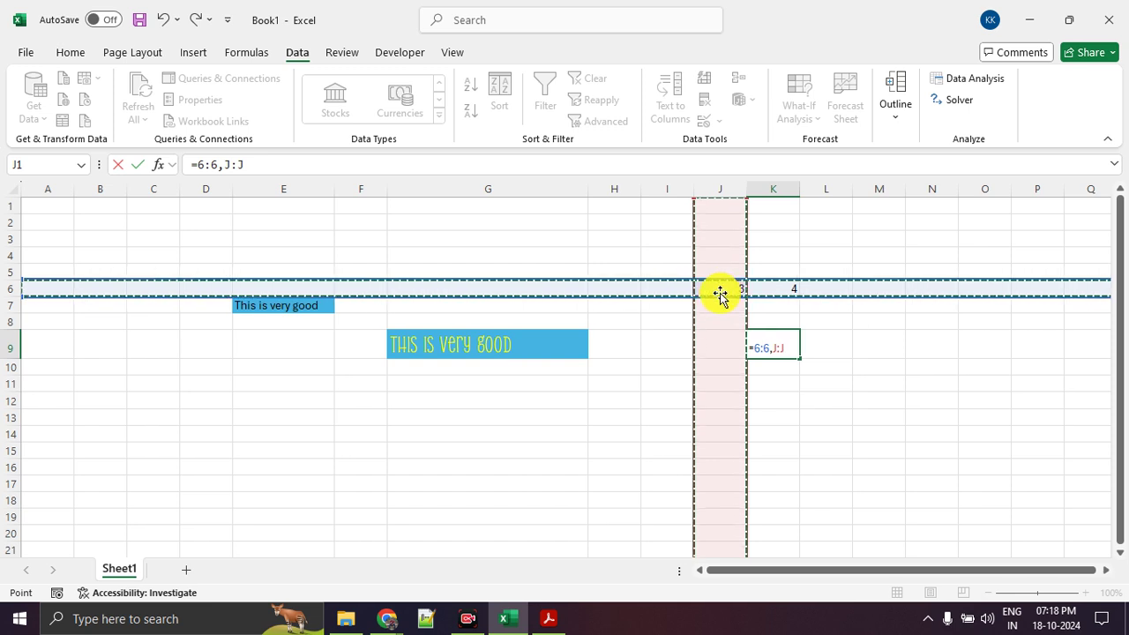
pyautogui.press('Escape')
# - Enter =J6+K6 in K9 so it shows 7, and check the formula
pyautogui.click(764, 337)
pyautogui.write('=')
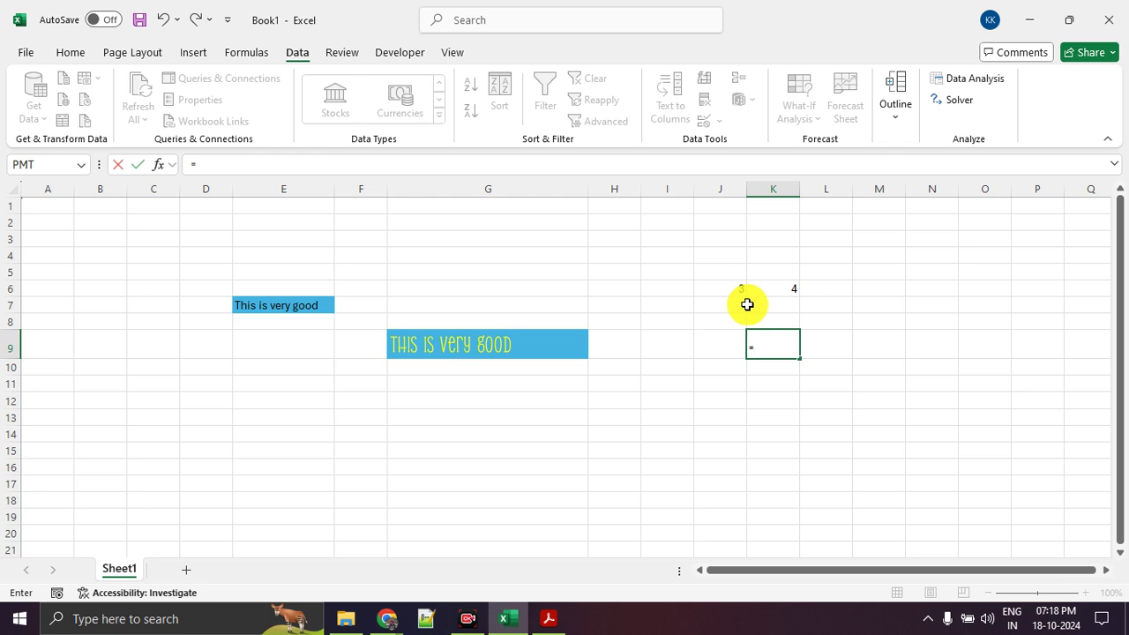
pyautogui.click(736, 293)
pyautogui.write('+')
pyautogui.click(792, 291)
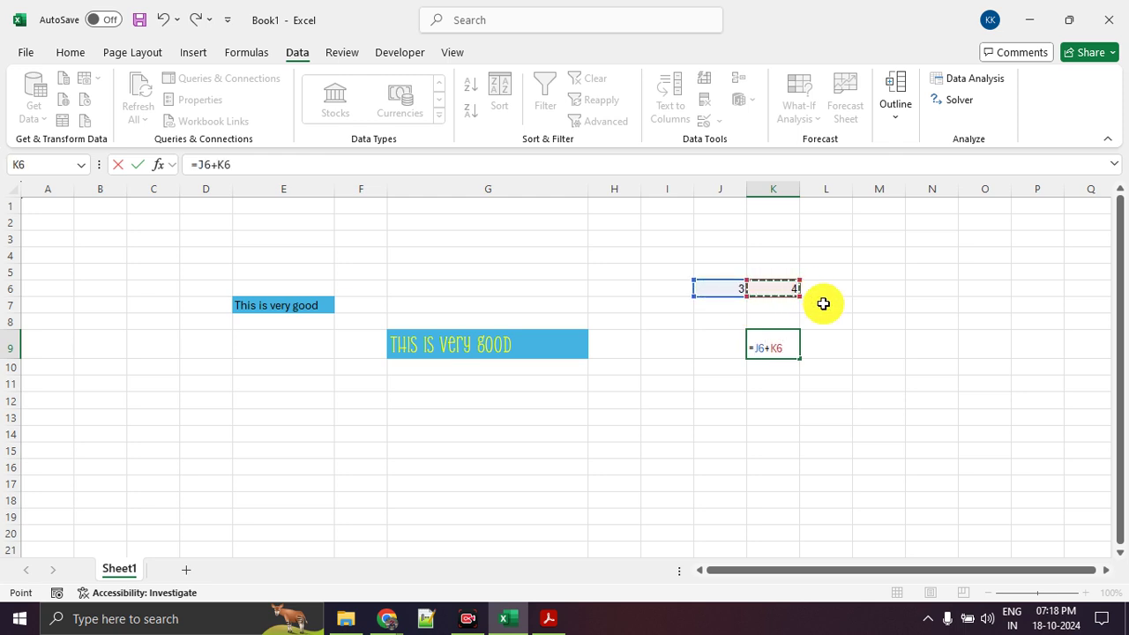
pyautogui.press('Return')
pyautogui.click(782, 342)
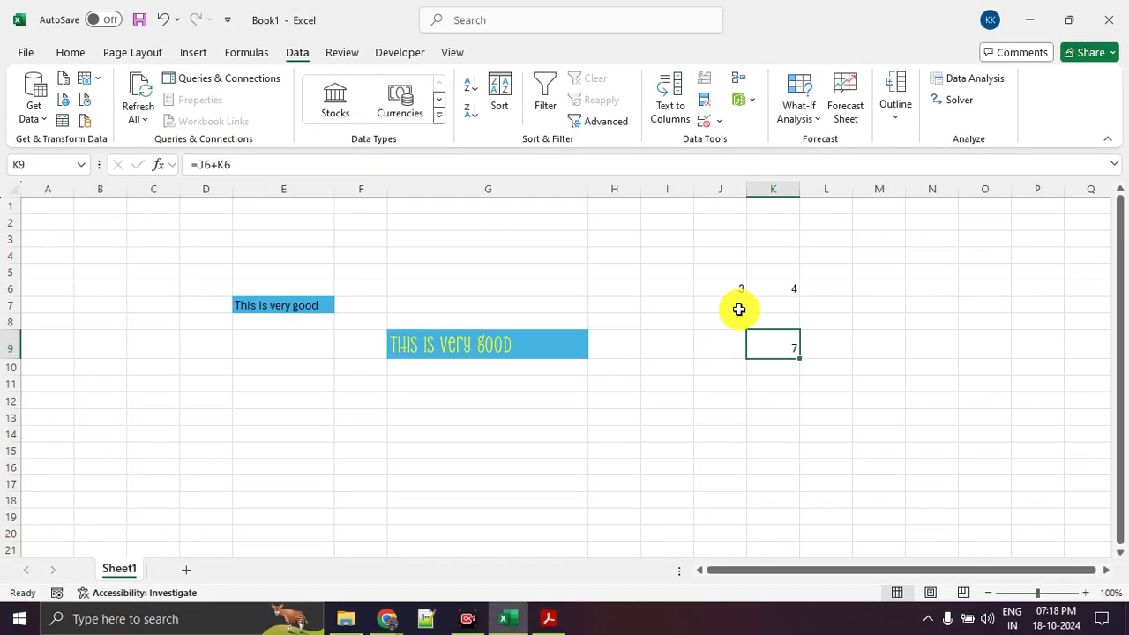
pyautogui.click(729, 294)
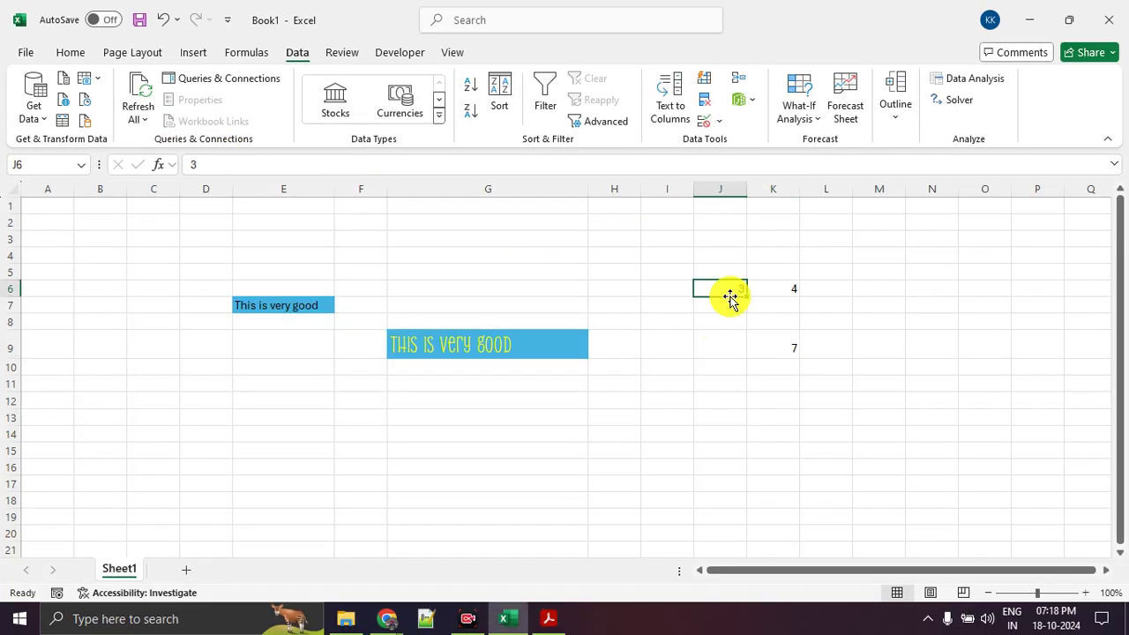
# - Change J6 to 5652 and K6 to 778 so K9 shows 6430, then return to A1
pyautogui.write('5652')
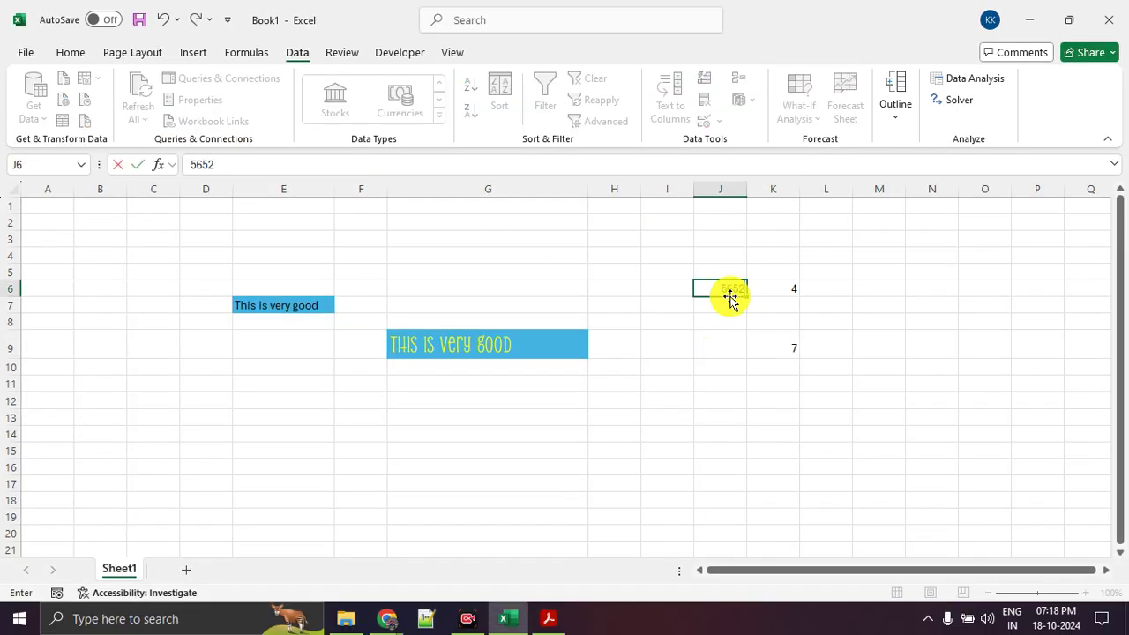
pyautogui.press('Return')
pyautogui.click(728, 294)
pyautogui.press('Right')
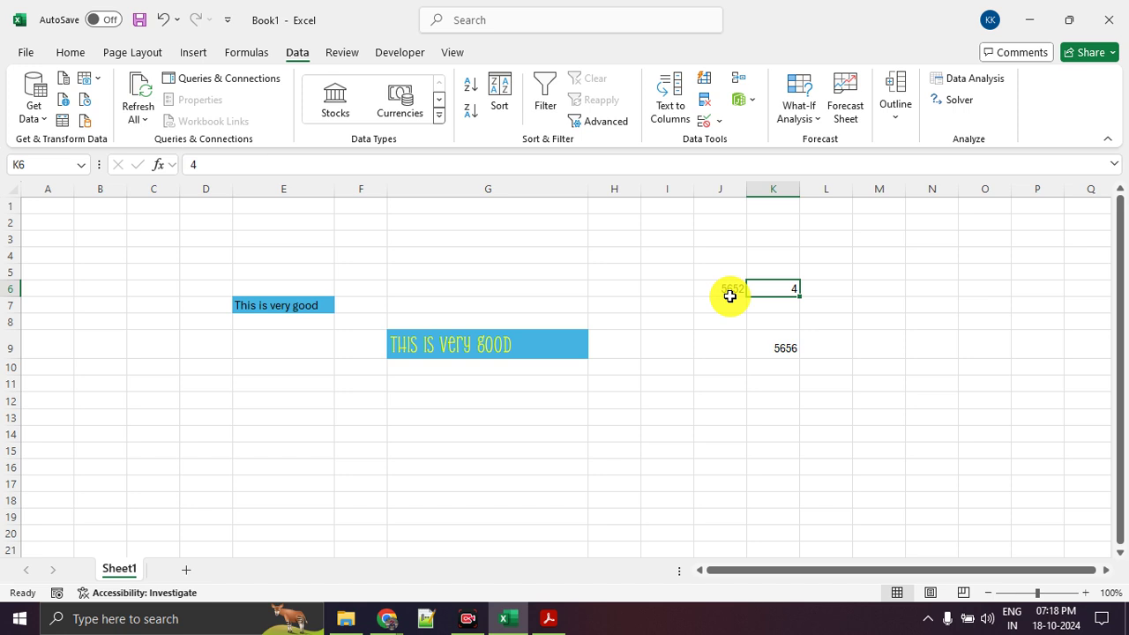
pyautogui.write('778')
pyautogui.press('Return')
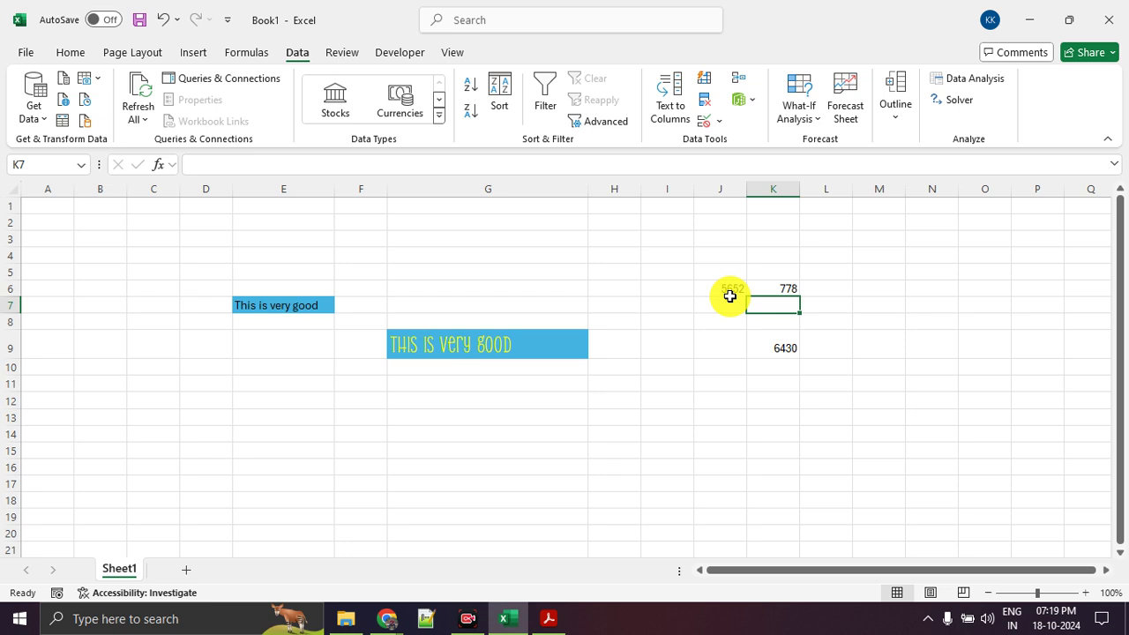
pyautogui.click(709, 273)
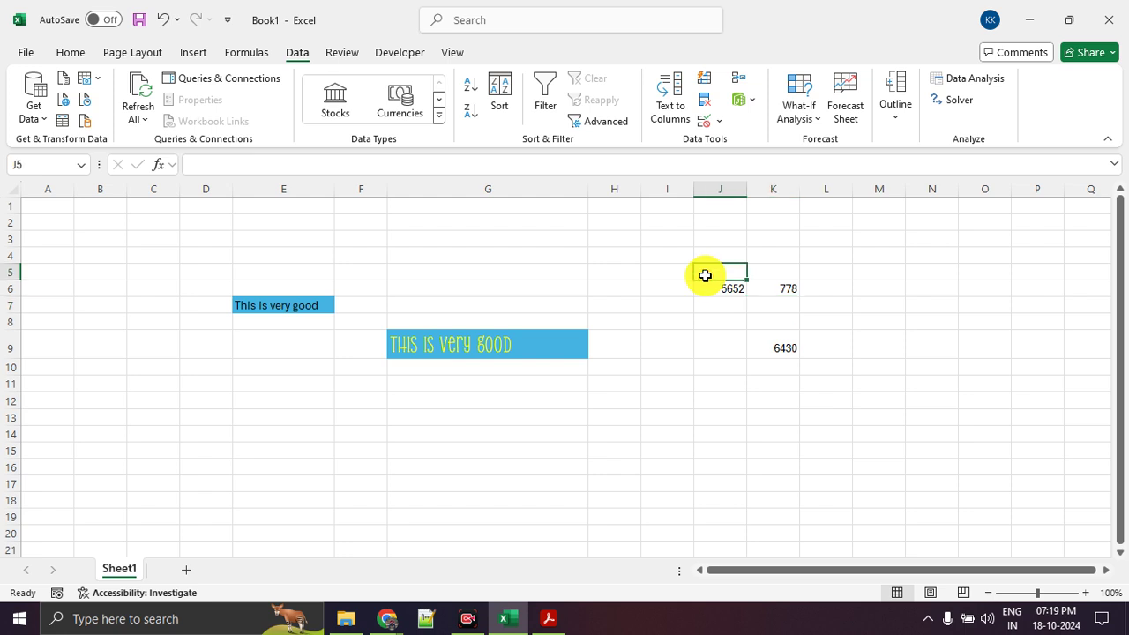
pyautogui.click(53, 207)
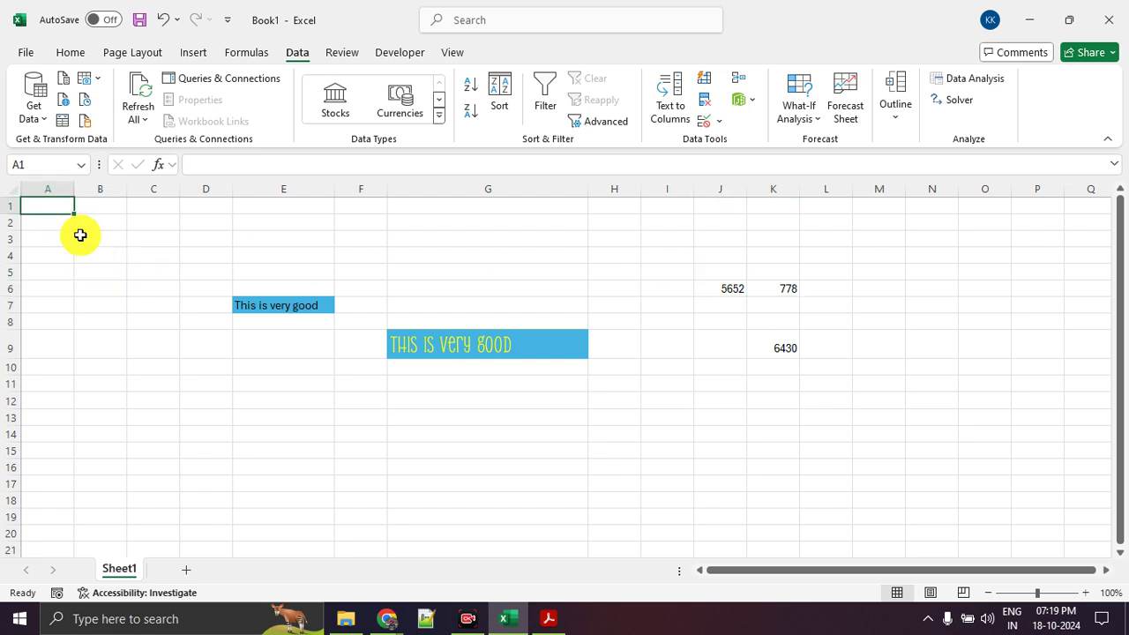
pyautogui.scroll(-7, 80, 234)
pyautogui.scroll(-15, 112, 295)
pyautogui.scroll(-15, 93, 340)
pyautogui.scroll(-3, 98, 346)
pyautogui.moveTo(100, 335); pyautogui.dragTo(255, 411)
pyautogui.moveTo(150, 430); pyautogui.dragTo(323, 449)
pyautogui.scroll(-10, 177, 369)
pyautogui.moveTo(177, 369); pyautogui.dragTo(559, 456)
pyautogui.moveTo(206, 451); pyautogui.dragTo(564, 483)
pyautogui.scroll(-15, 176, 406)
pyautogui.scroll(-12, 85, 414)
pyautogui.scroll(-11, 7, 490)
pyautogui.scroll(-13, 7, 494)
pyautogui.scroll(-5, 9, 530)
pyautogui.click(7, 551)
pyautogui.scroll(-8, 85, 489)
pyautogui.scroll(-9, 86, 489)
pyautogui.click(1119, 553)
pyautogui.scroll(-10, 191, 336)
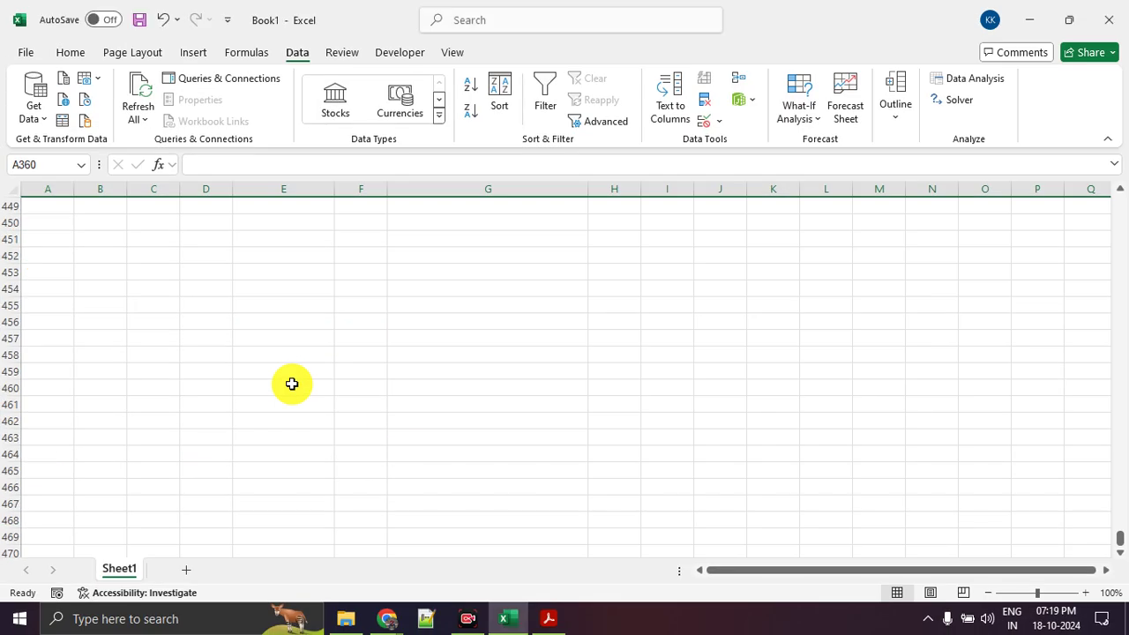
pyautogui.moveTo(281, 241); pyautogui.dragTo(288, 394)
pyautogui.moveTo(402, 298); pyautogui.dragTo(402, 400)
pyautogui.moveTo(498, 297); pyautogui.dragTo(500, 394)
pyautogui.moveTo(573, 318); pyautogui.dragTo(576, 420)
pyautogui.moveTo(651, 344); pyautogui.dragTo(650, 393)
pyautogui.moveTo(699, 329); pyautogui.dragTo(720, 450)
pyautogui.moveTo(303, 163); pyautogui.dragTo(211, 148)
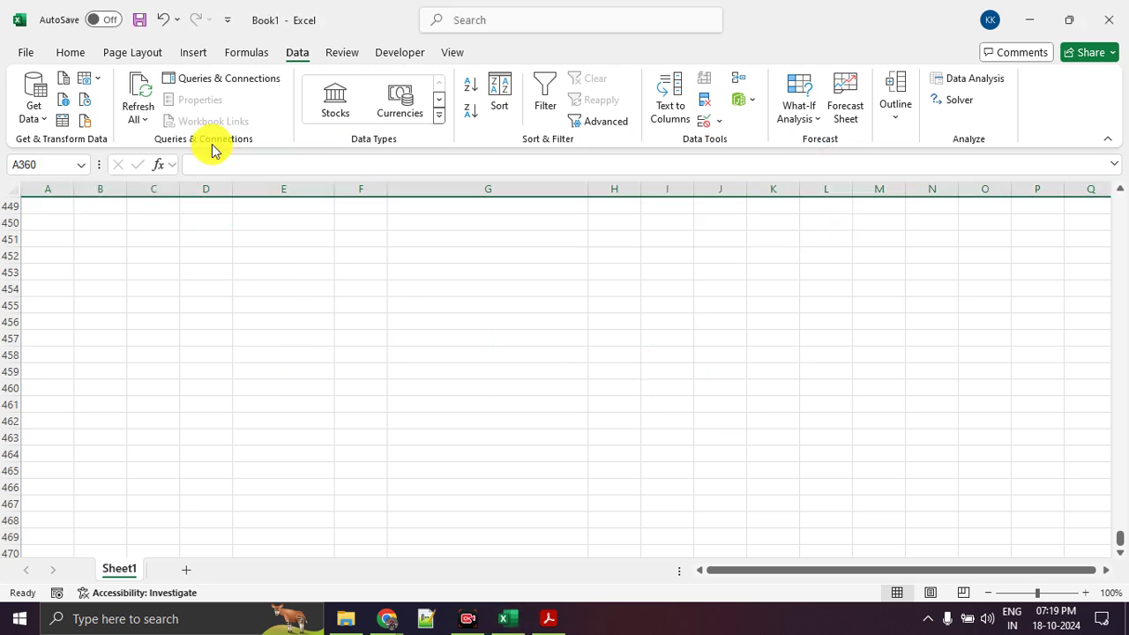
pyautogui.press('Escape')
pyautogui.hotkey('ctrl', '1')
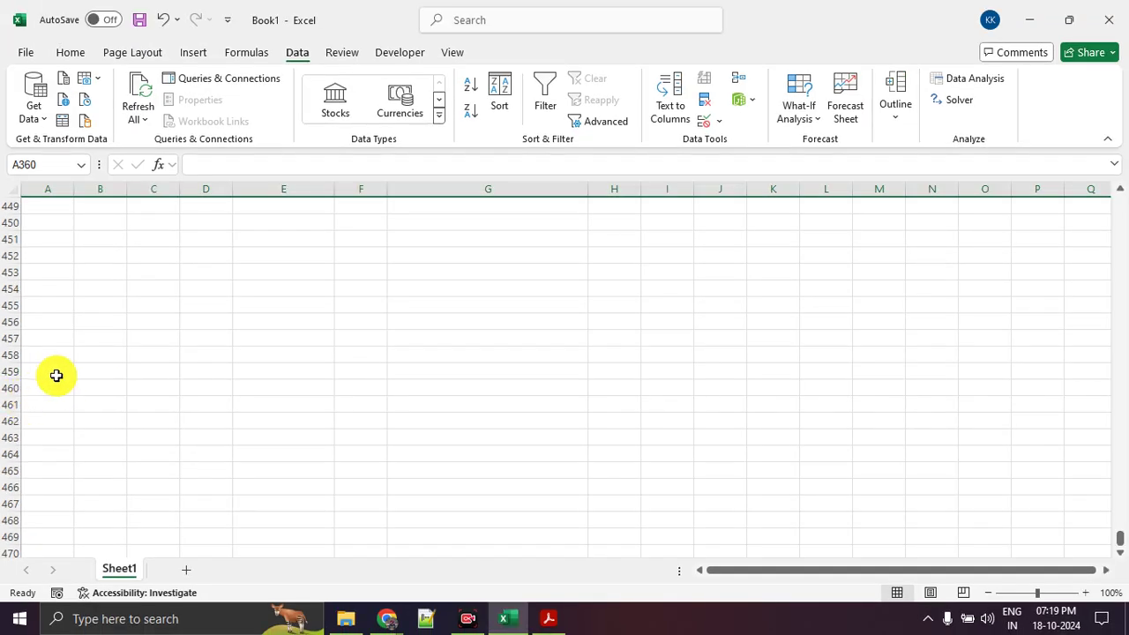
pyautogui.click(49, 371)
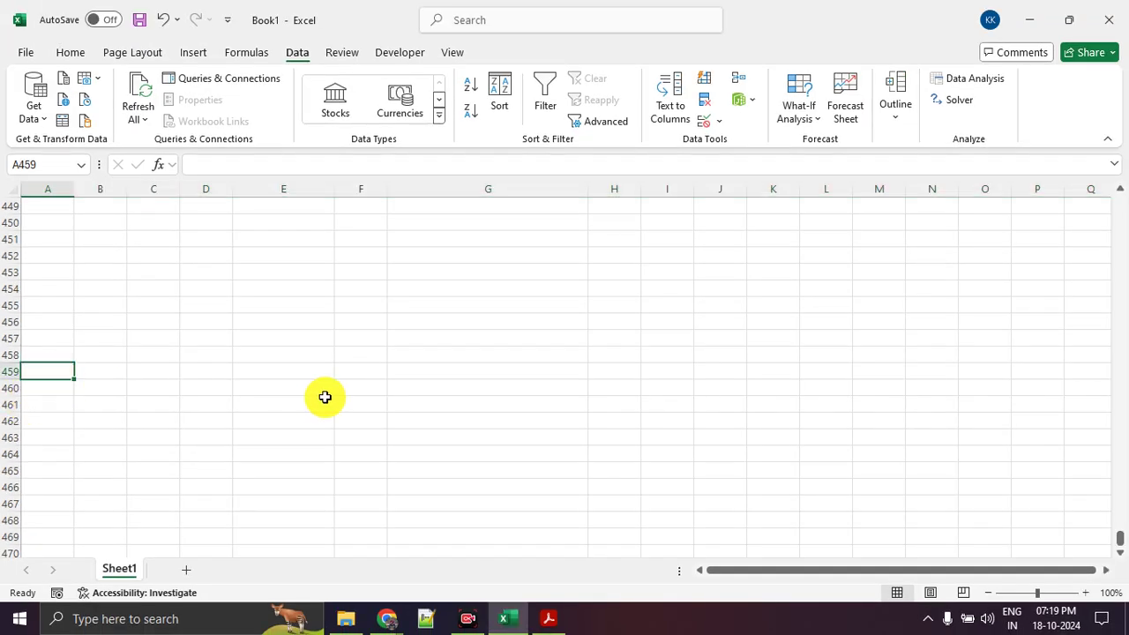
pyautogui.hotkey('ctrl', 'Down')
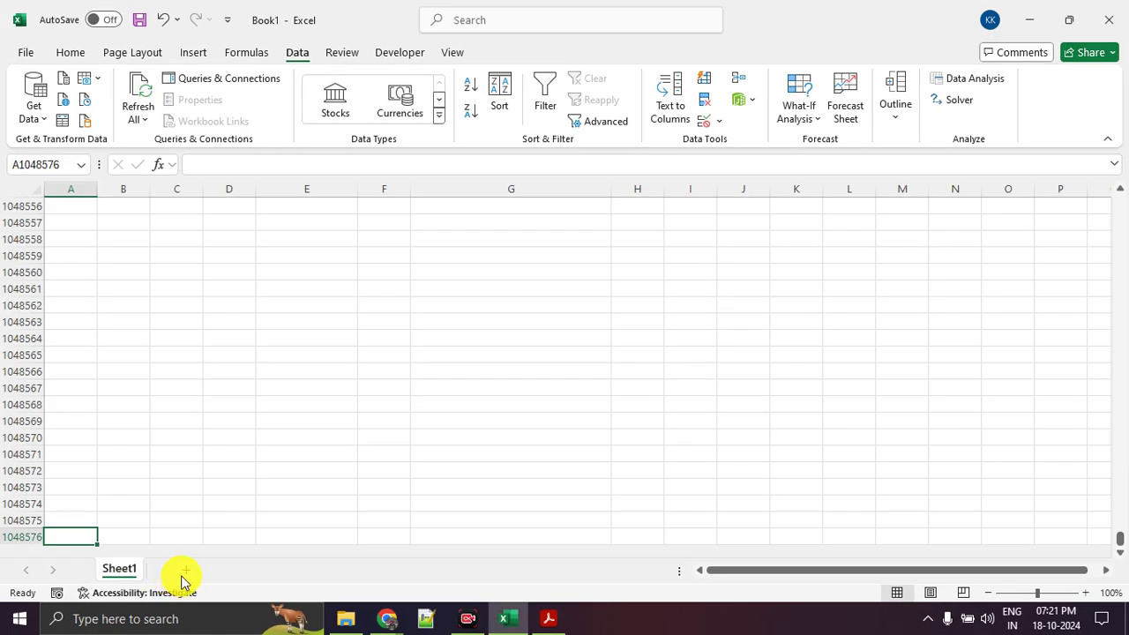
# - Add blank sheets Sheet2 through Sheet5, then go back to Sheet1
pyautogui.click(182, 573)
pyautogui.click(238, 573)
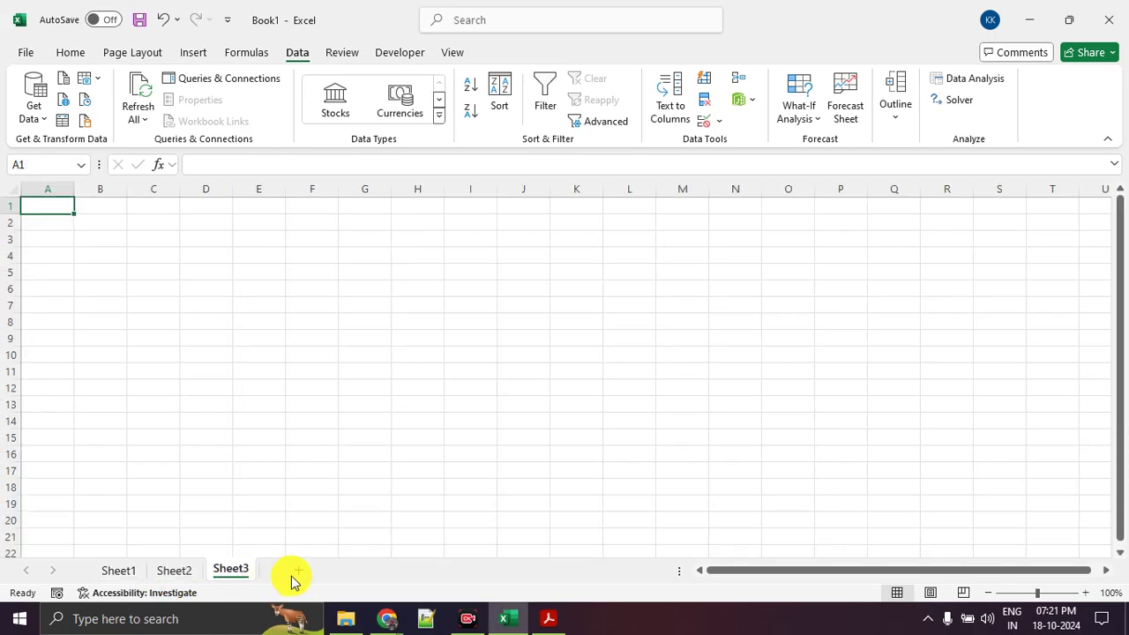
pyautogui.click(291, 573)
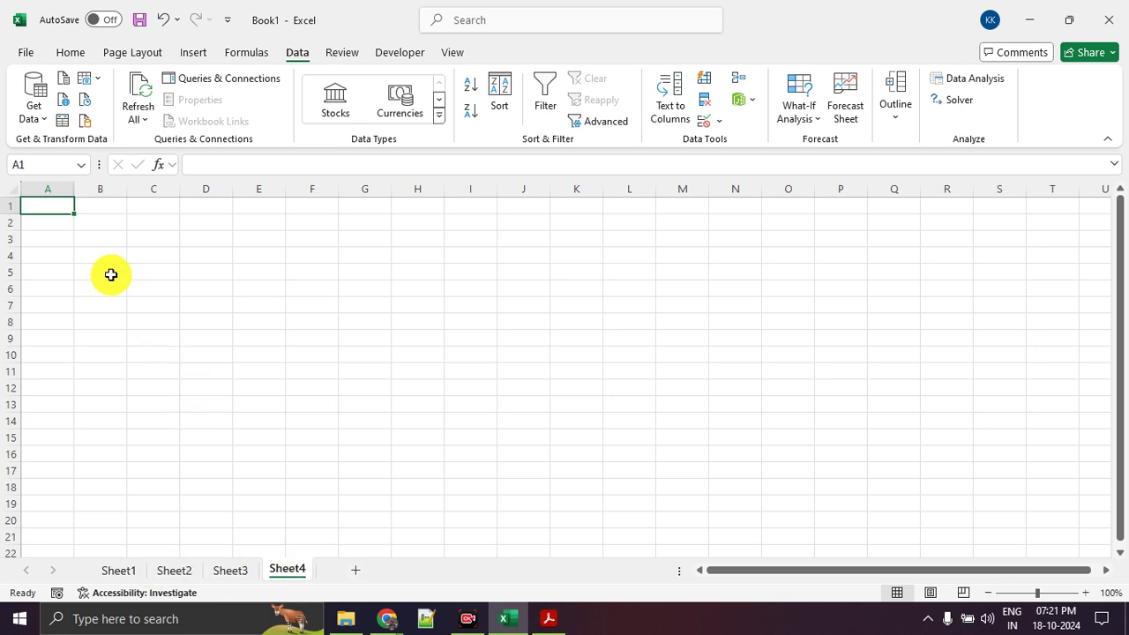
pyautogui.hotkey('ctrl', 'Down')
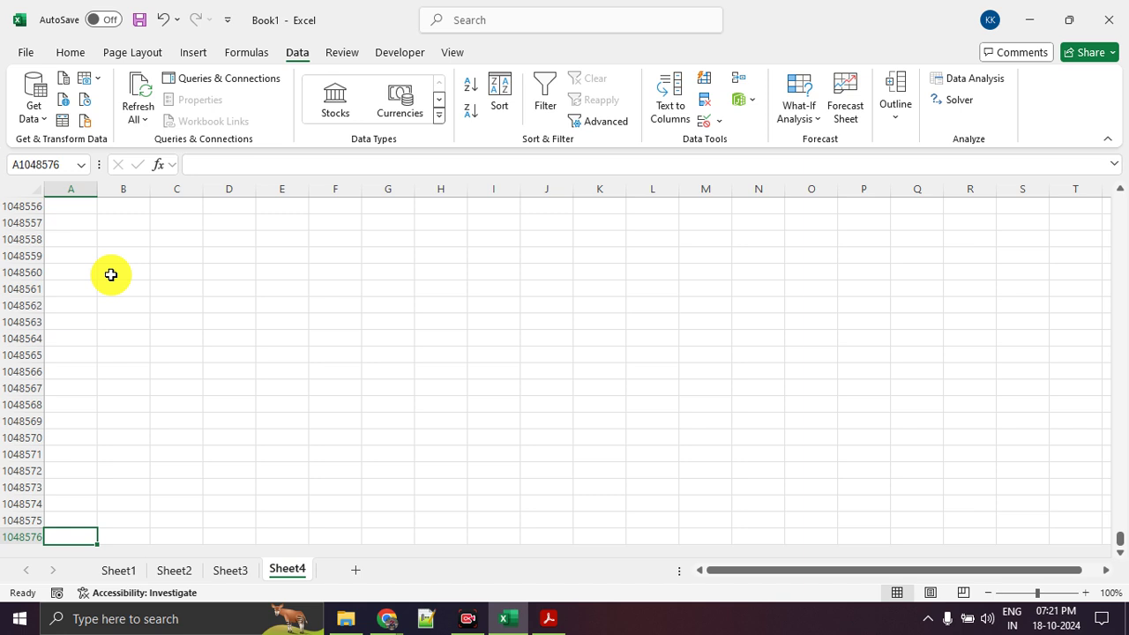
pyautogui.click(356, 570)
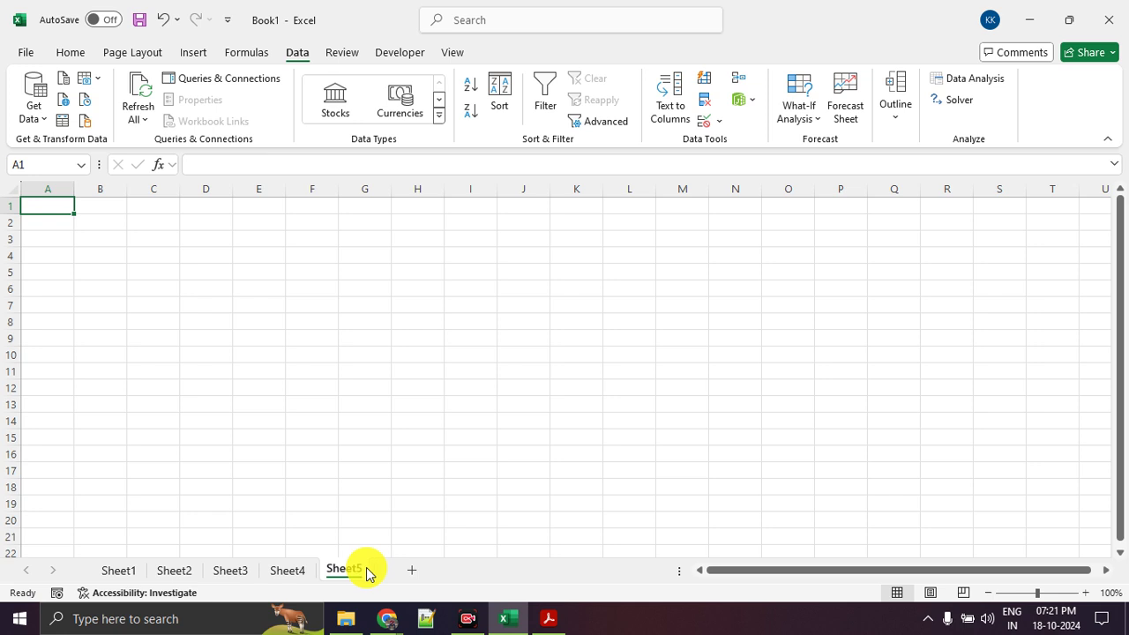
pyautogui.click(287, 571)
pyautogui.click(227, 571)
pyautogui.click(174, 571)
pyautogui.click(120, 570)
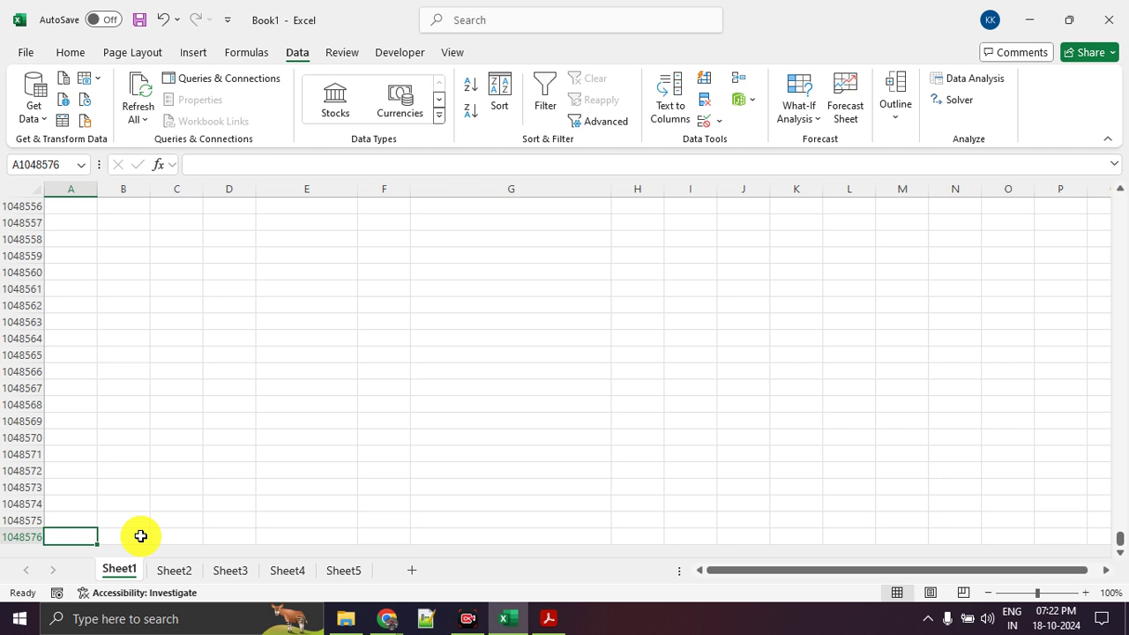
# - Minimize Excel, close the Google Drive tab and minimize the browser
pyautogui.click(1026, 21)
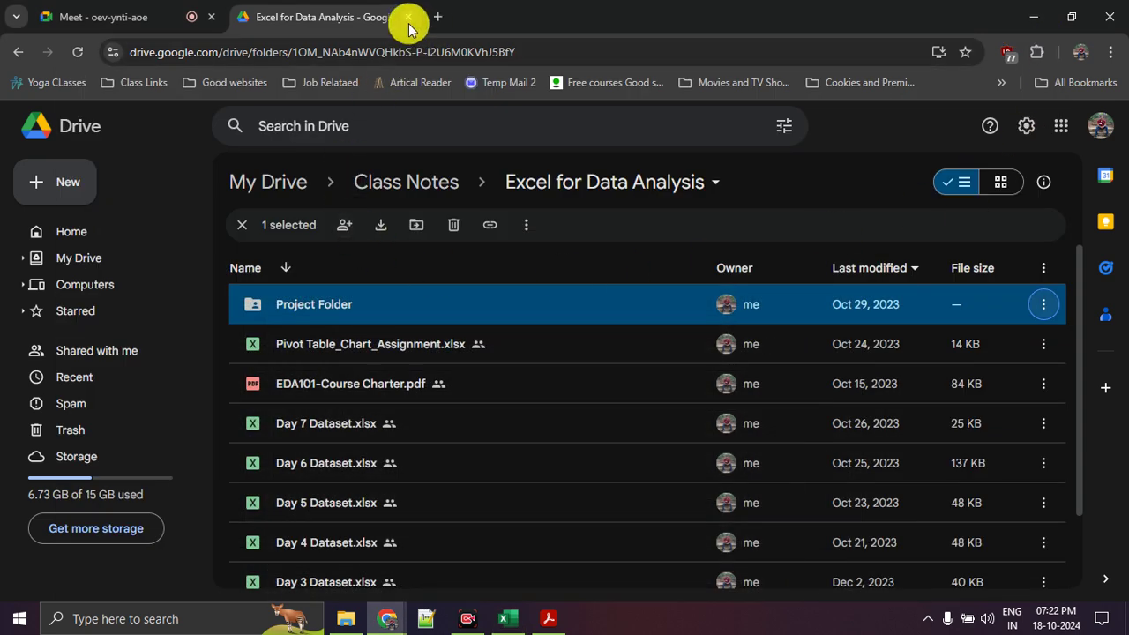
pyautogui.click(407, 18)
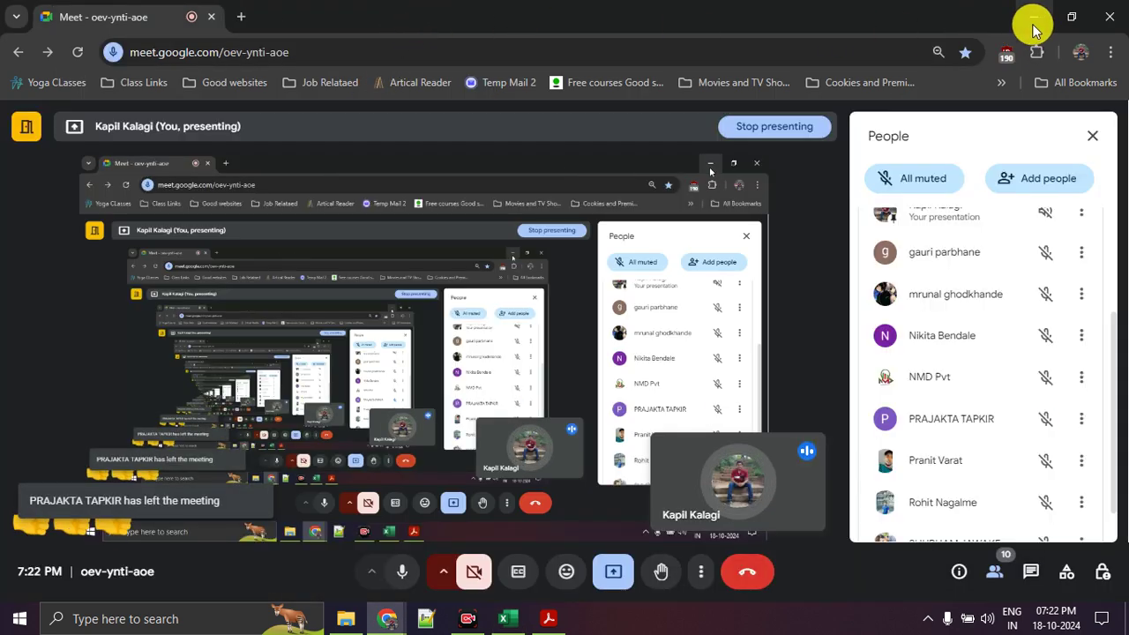
pyautogui.click(1033, 23)
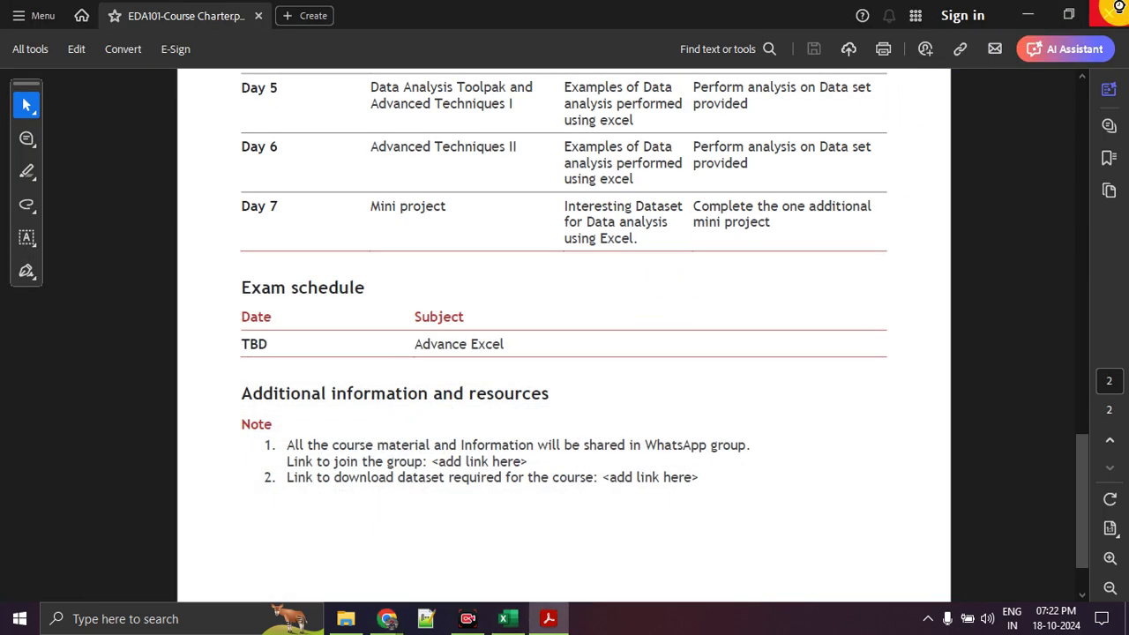
# - Close the course charter PDF and clear the file-list selection in File Explorer
pyautogui.click(1116, 9)
pyautogui.click(423, 373)
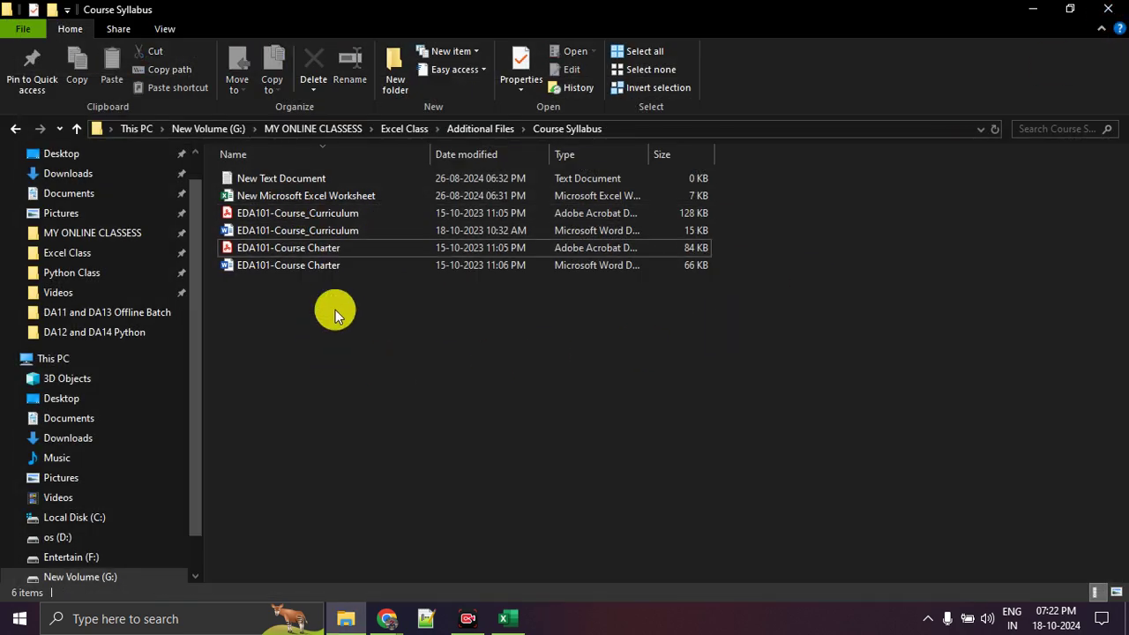
pyautogui.moveTo(261, 187); pyautogui.dragTo(319, 196)
# - Go up to Excel Class, look into DA18, then open DA13 Batch and return to Book1
pyautogui.click(458, 131)
pyautogui.click(399, 129)
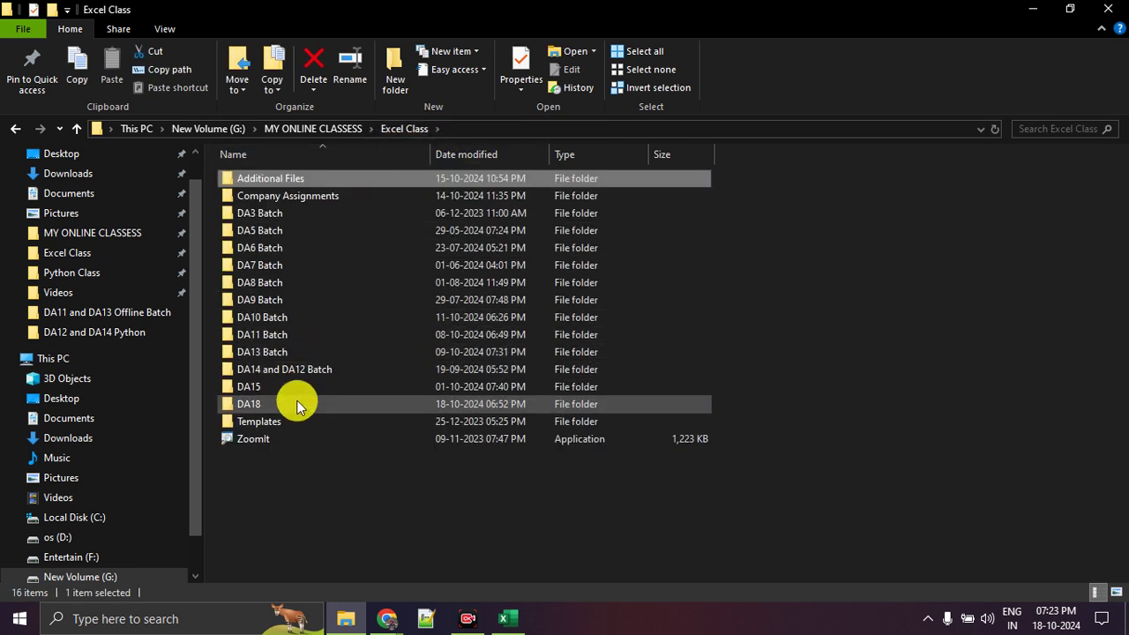
pyautogui.doubleClick(297, 403)
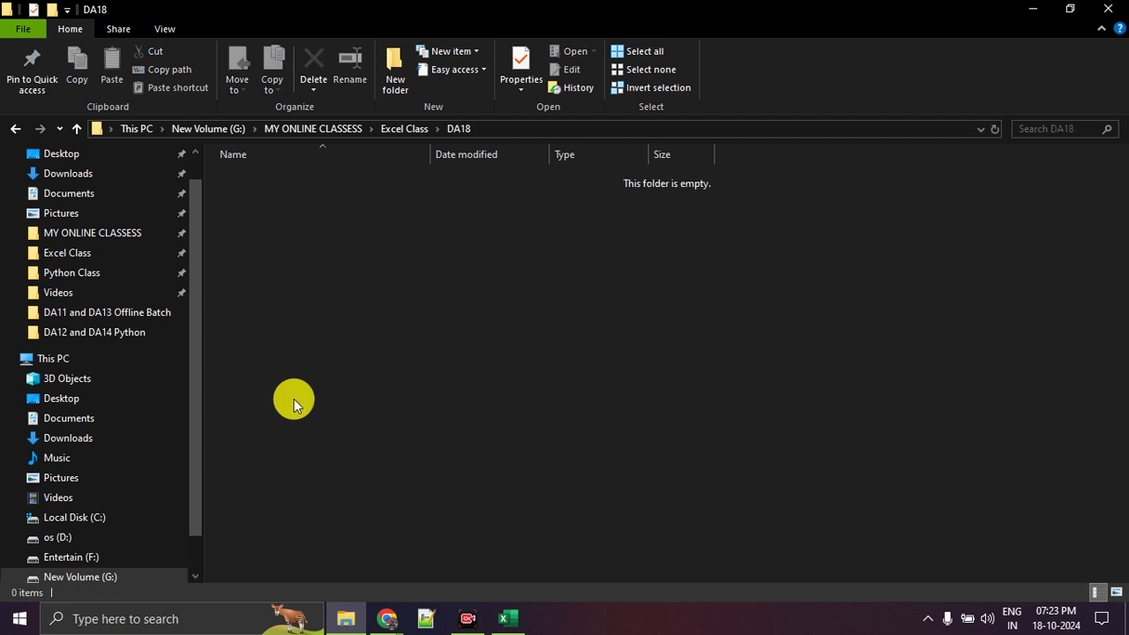
pyautogui.click(404, 128)
pyautogui.doubleClick(300, 351)
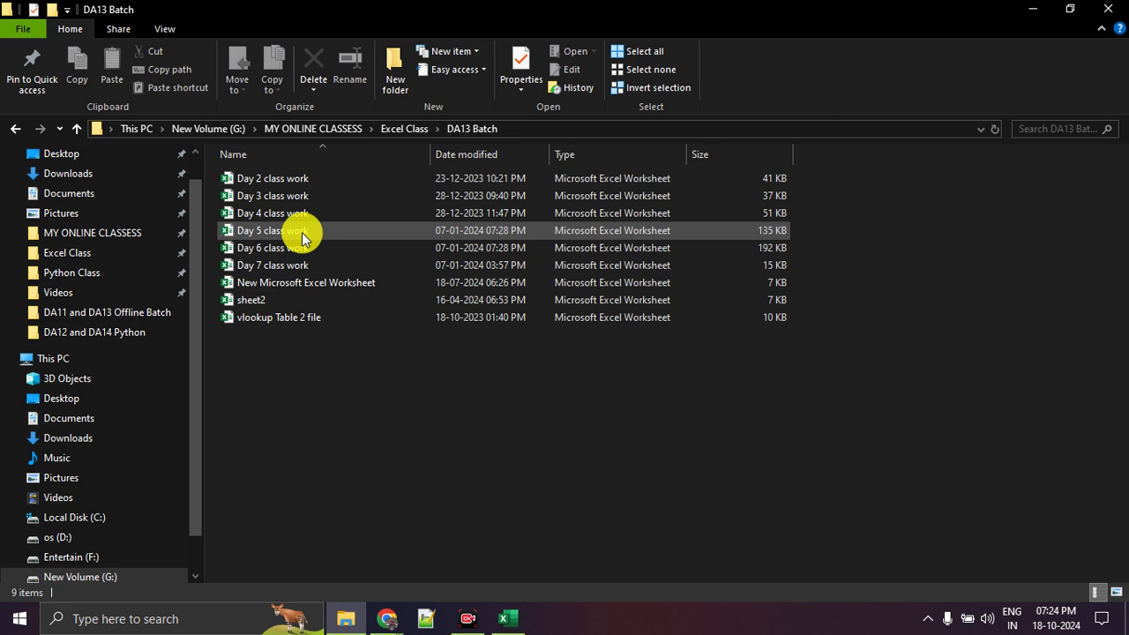
pyautogui.click(511, 617)
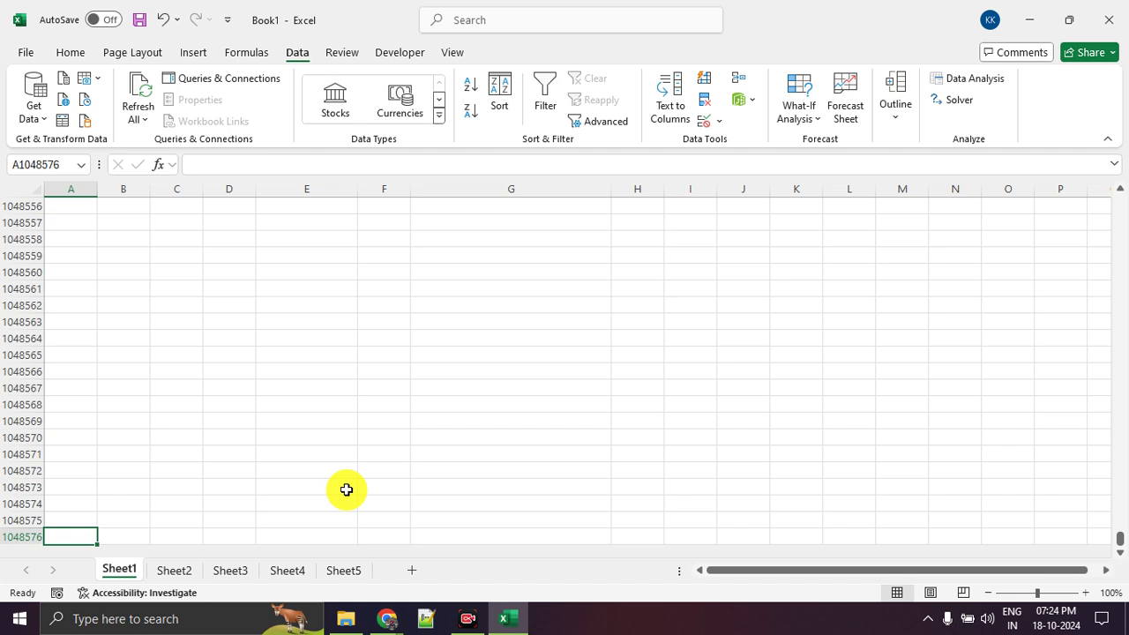
# - Jump back to the top of Sheet1 in Book1
pyautogui.hotkey('ctrl', 'Up')
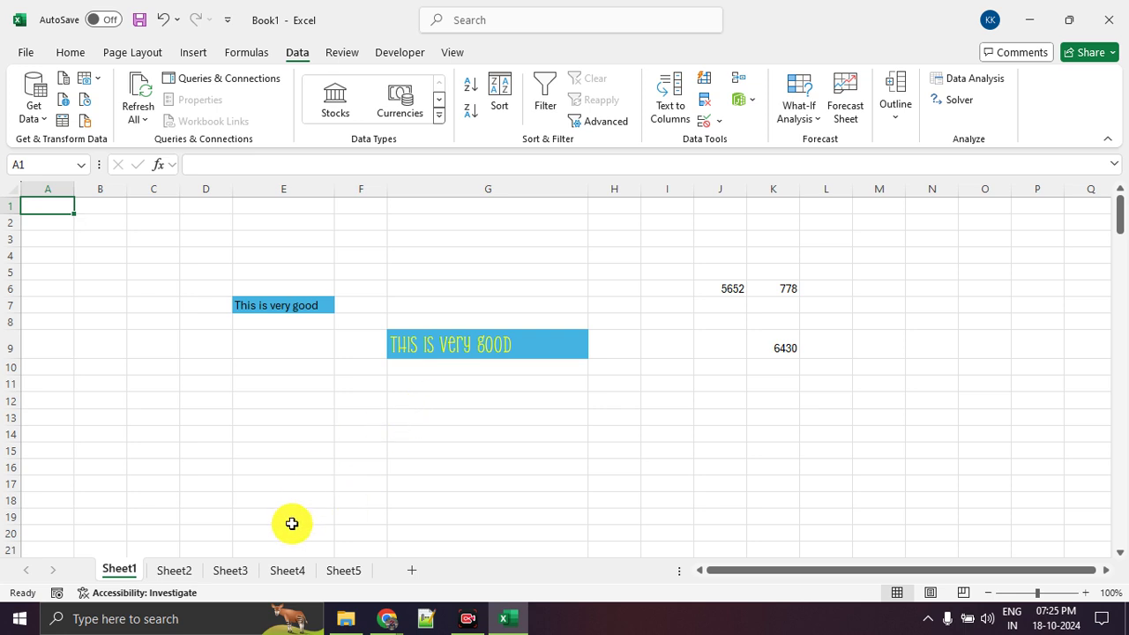
pyautogui.click(196, 541)
pyautogui.moveTo(196, 542); pyautogui.dragTo(168, 524)
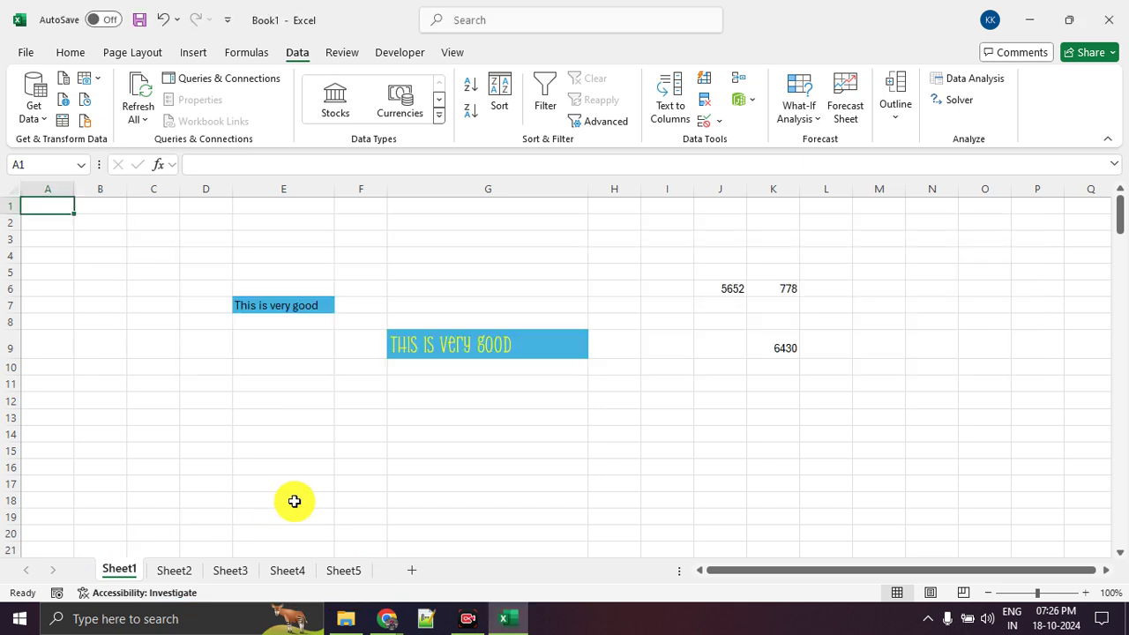
# - Bring the DA13 Batch folder forward and bring up options for Day 3 class work
pyautogui.hotkey('alt', 'Tab')
pyautogui.hotkey('alt', 'Tab')
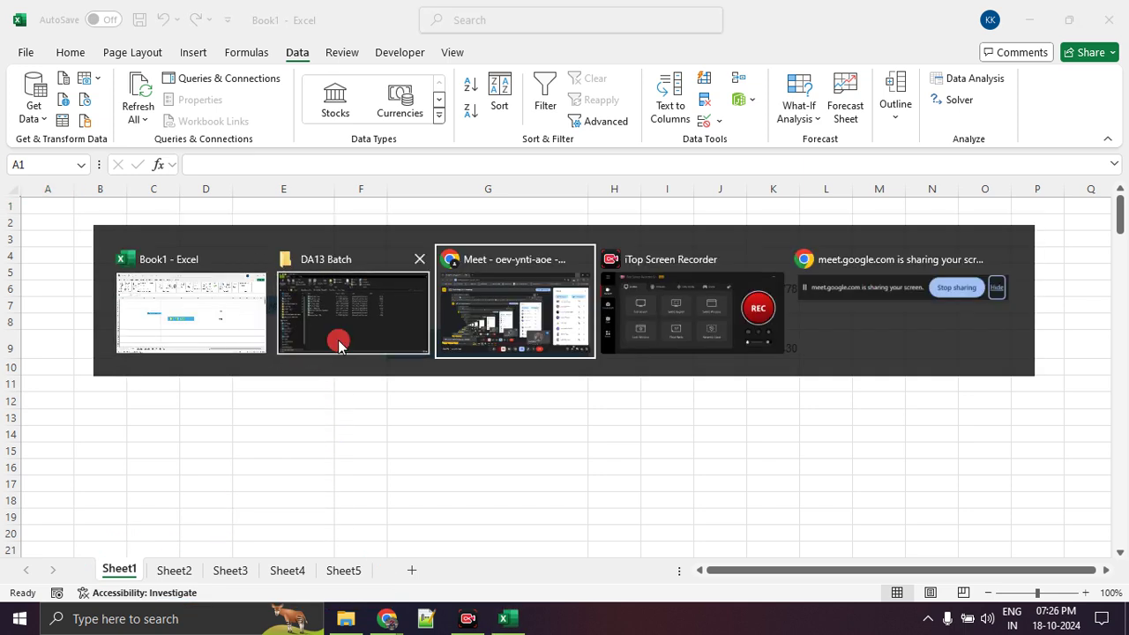
pyautogui.click(336, 340)
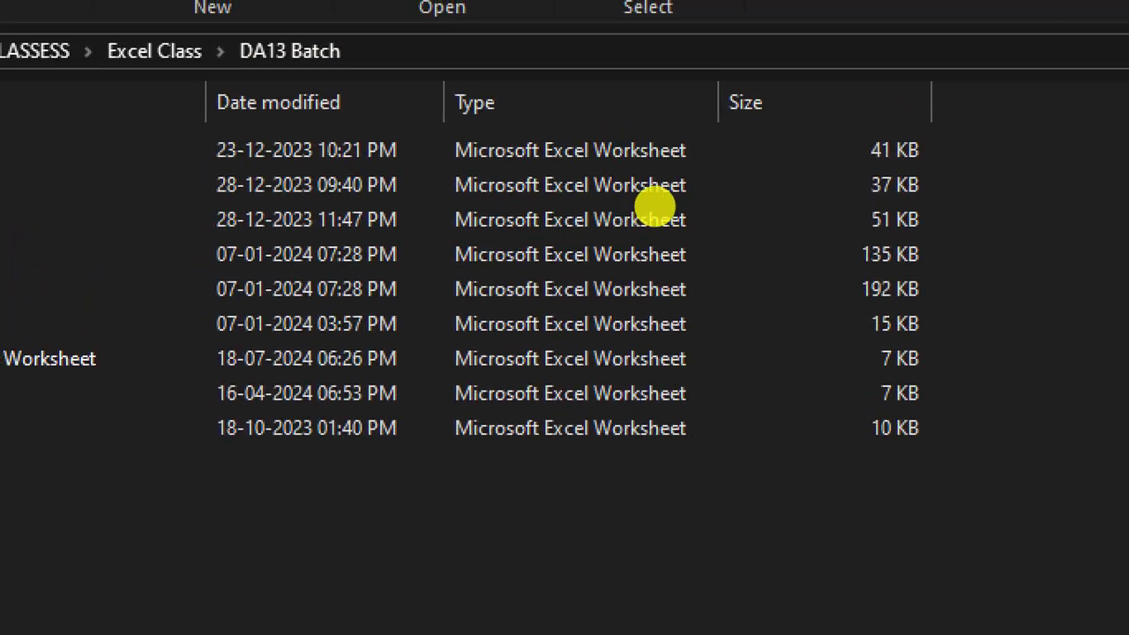
pyautogui.moveTo(455, 232); pyautogui.dragTo(711, 249)
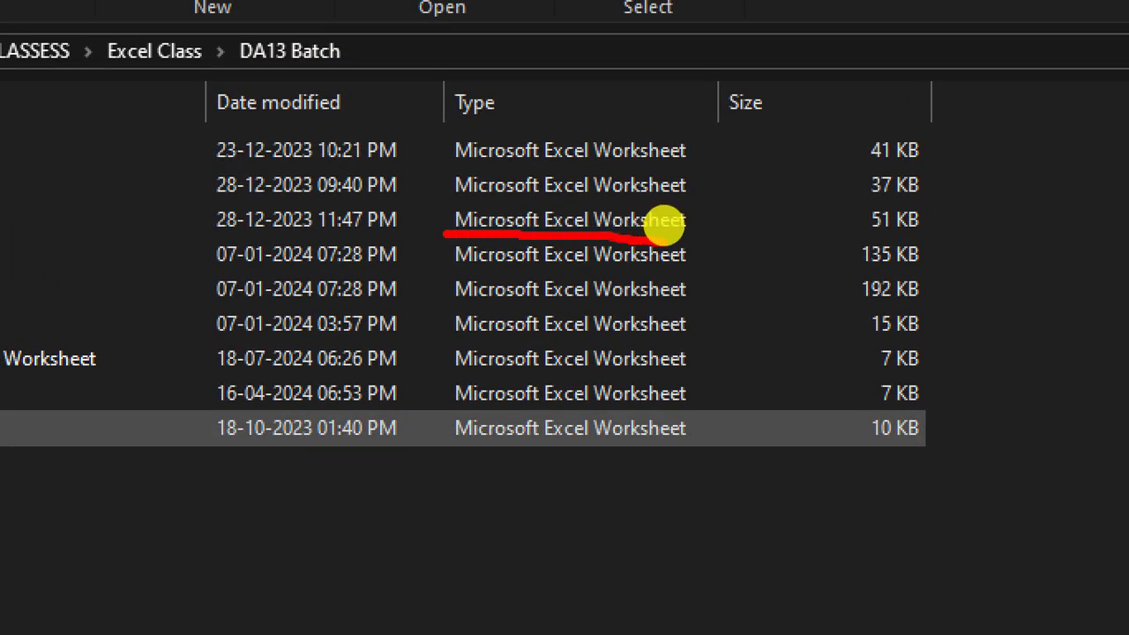
pyautogui.press('Escape')
pyautogui.doubleClick(333, 192)
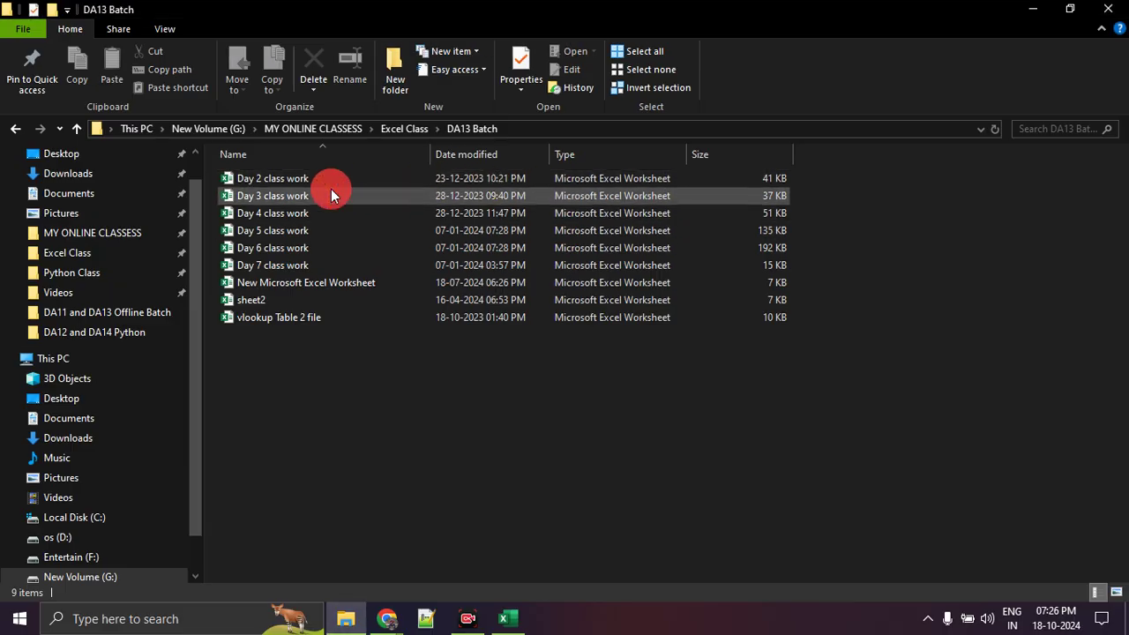
pyautogui.rightClick(344, 197)
# - Review Day 3 class work's General properties, close the dialog, and return to Book1
pyautogui.click(416, 491)
pyautogui.hotkey('ctrl', '1')
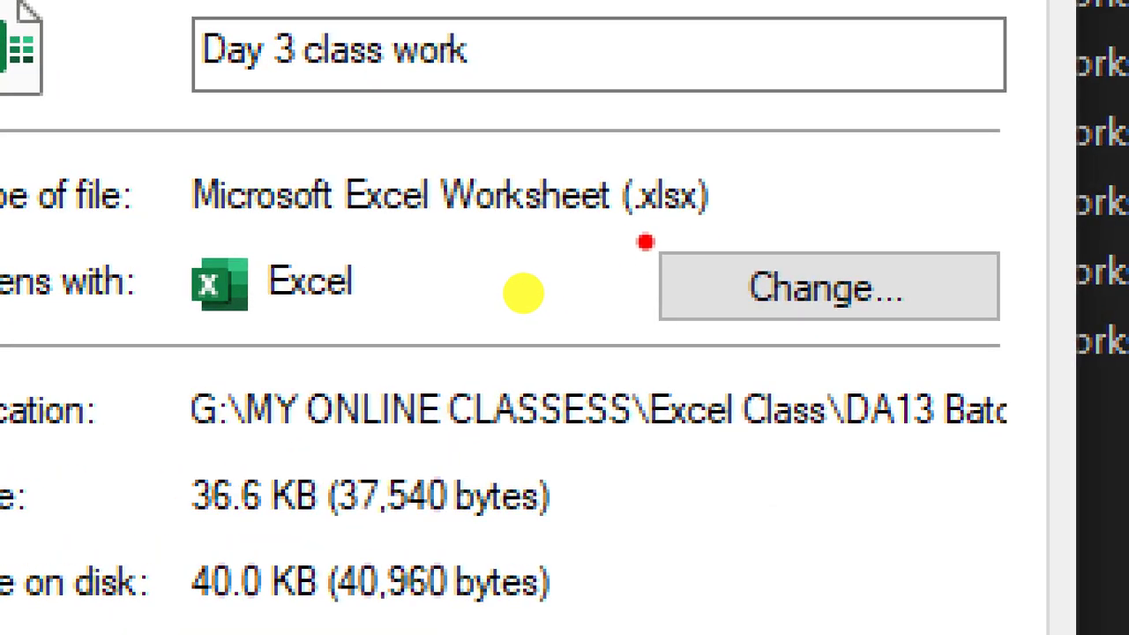
pyautogui.moveTo(587, 240); pyautogui.dragTo(715, 240)
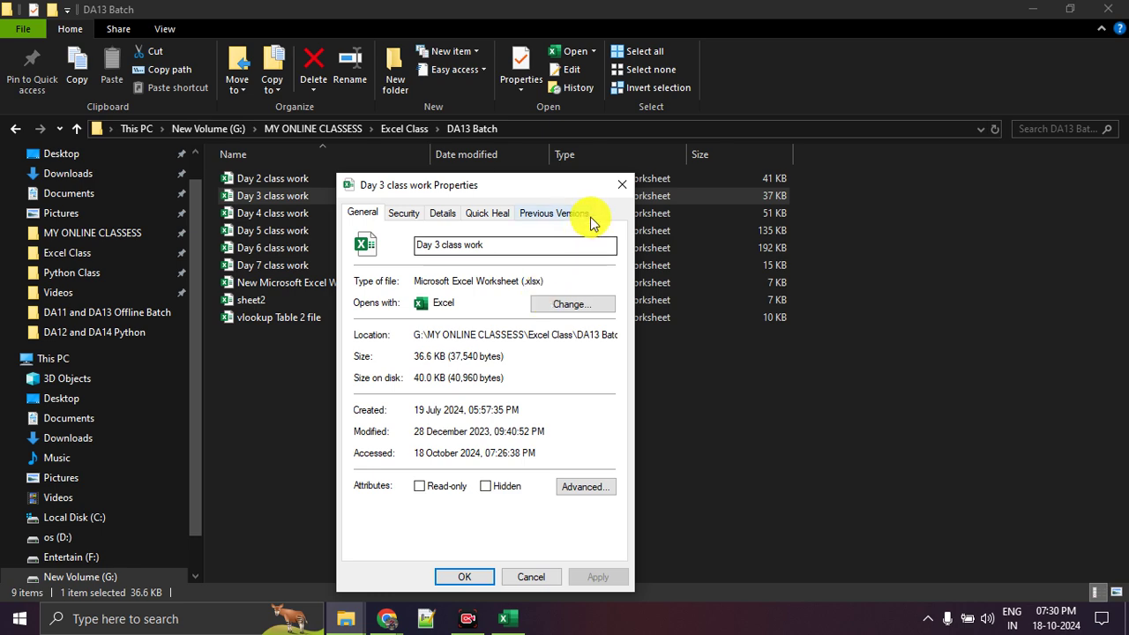
pyautogui.click(622, 184)
pyautogui.click(507, 619)
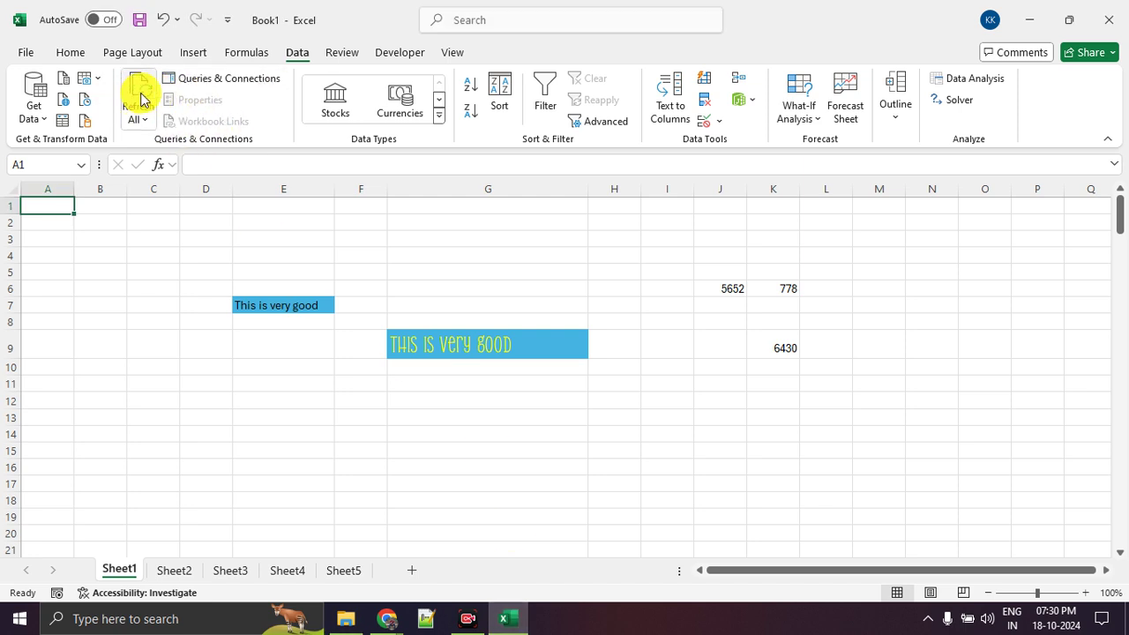
# - Show the Insert ribbon options in Book1 and circle the Charts group in red
pyautogui.moveTo(234, 16)
pyautogui.mouseDown()
pyautogui.moveTo(111, 21)
pyautogui.moveTo(220, 164)
pyautogui.moveTo(48, 88)
pyautogui.mouseUp()
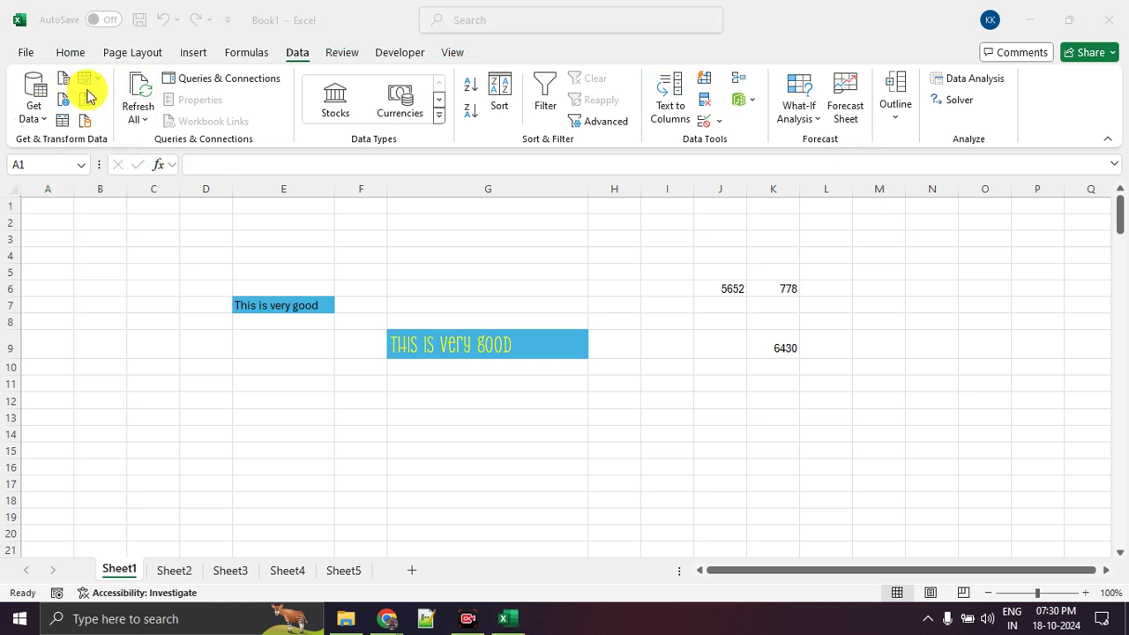
pyautogui.click(108, 51)
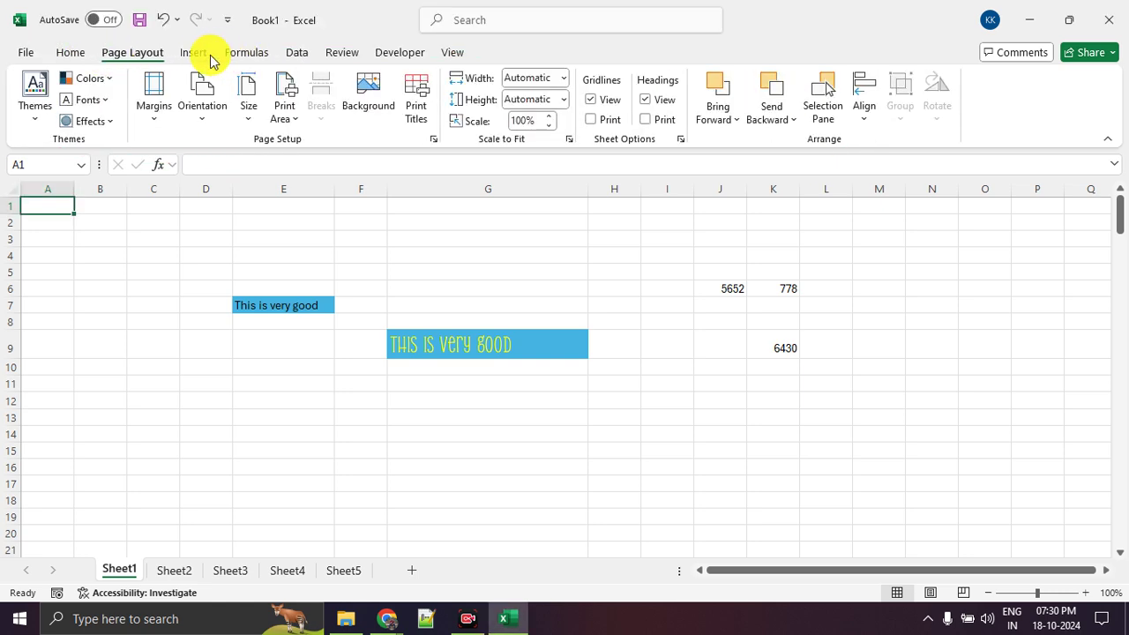
pyautogui.scroll(-1, 229, 58)
pyautogui.scroll(-1, 265, 61)
pyautogui.scroll(-2, 309, 62)
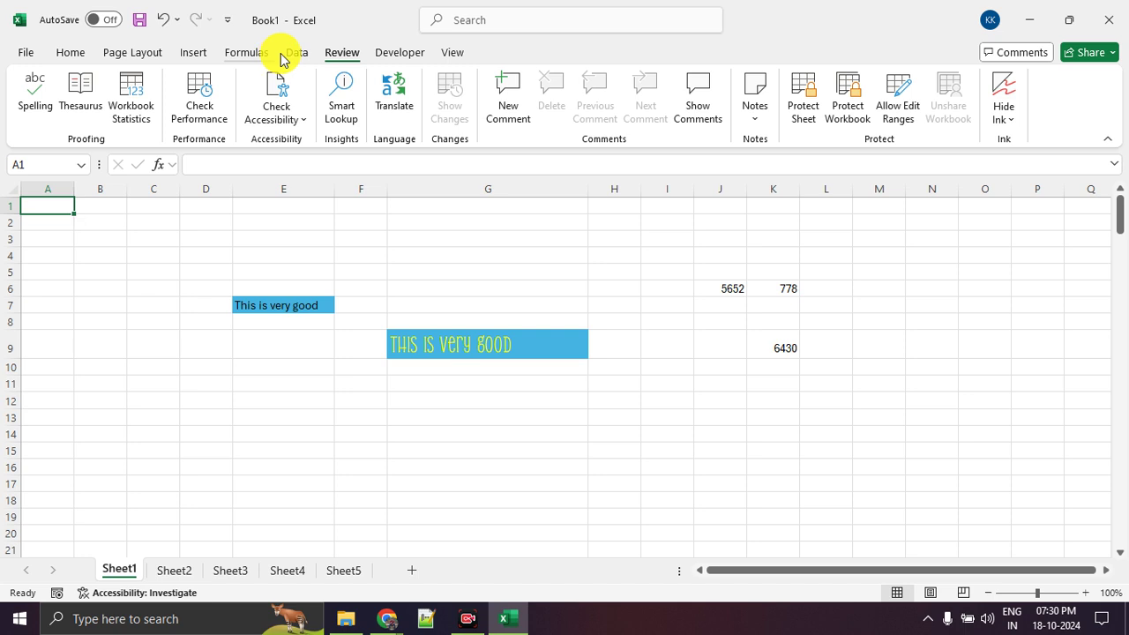
pyautogui.scroll(1, 221, 55)
pyautogui.scroll(2, 194, 55)
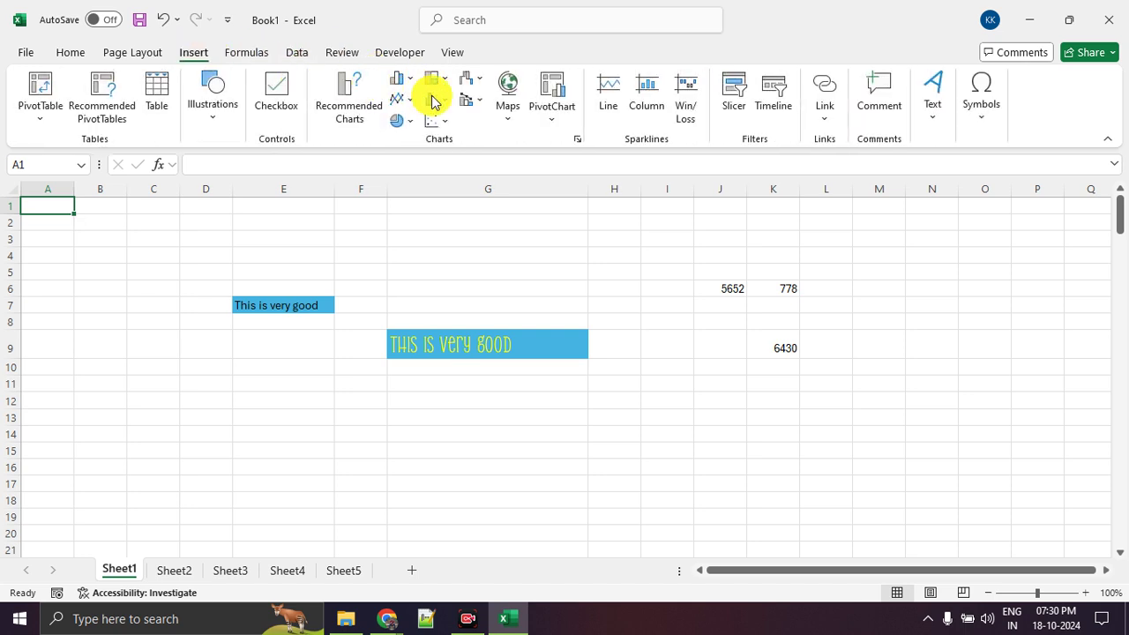
pyautogui.moveTo(567, 69)
pyautogui.mouseDown()
pyautogui.moveTo(322, 139)
pyautogui.moveTo(488, 58)
pyautogui.mouseUp()
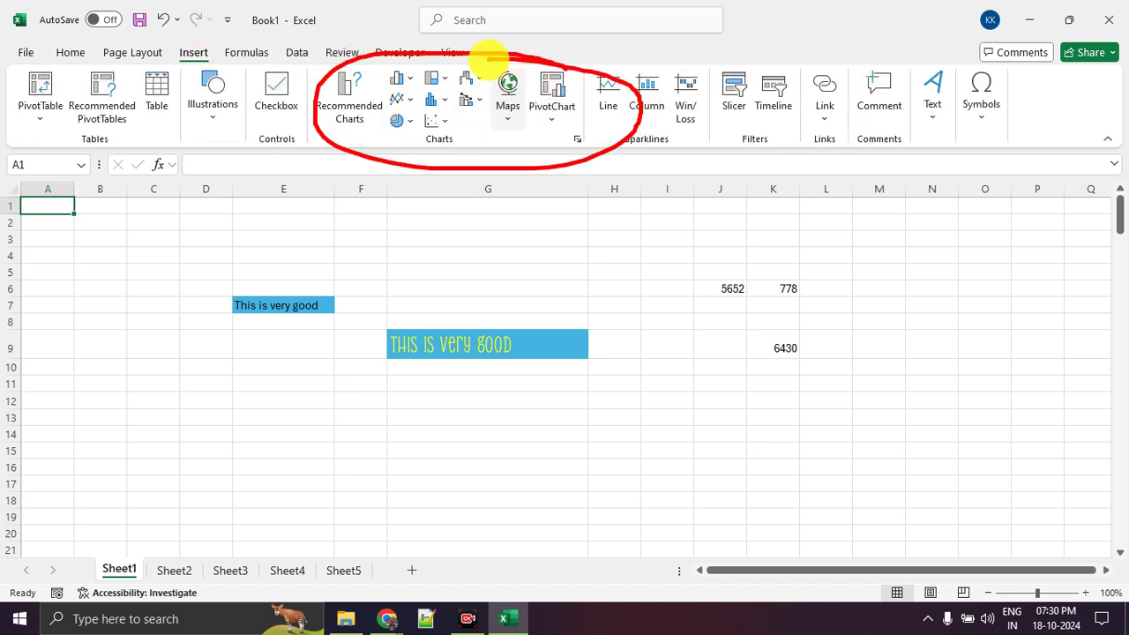